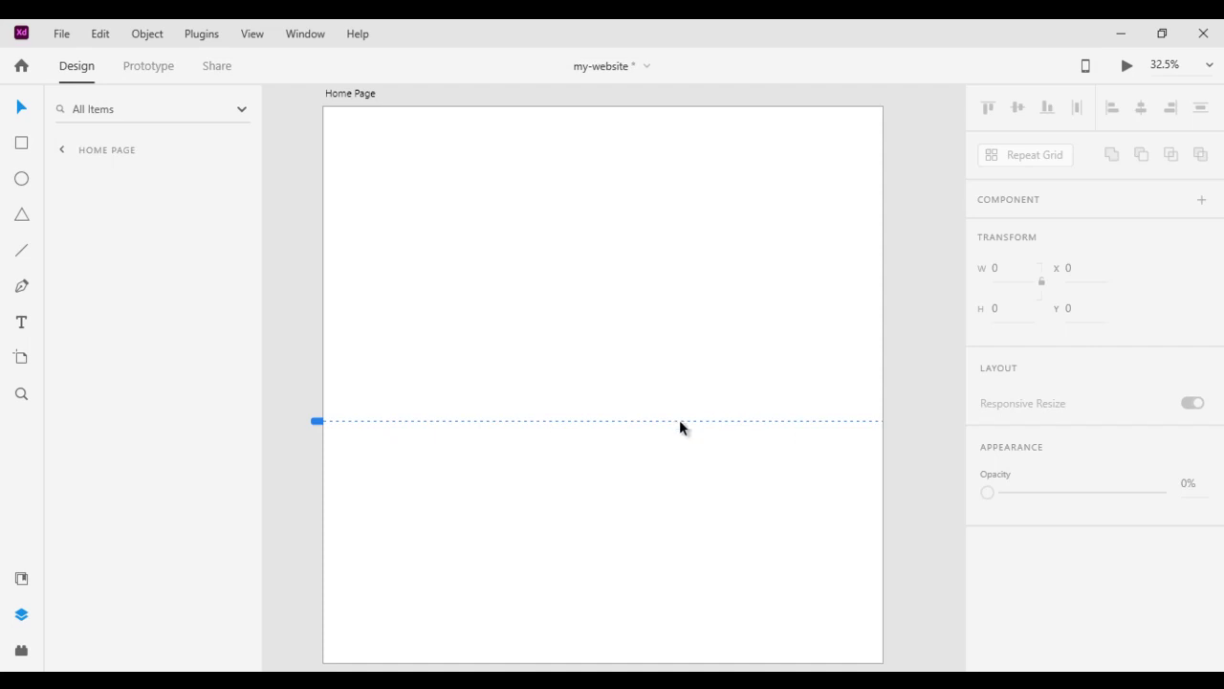
Review the lesson notes up to "4. Working with Lines", highlight the "Line Tool Properties:" heading, and switch back to Adobe XD
mouse_move(210, 681)
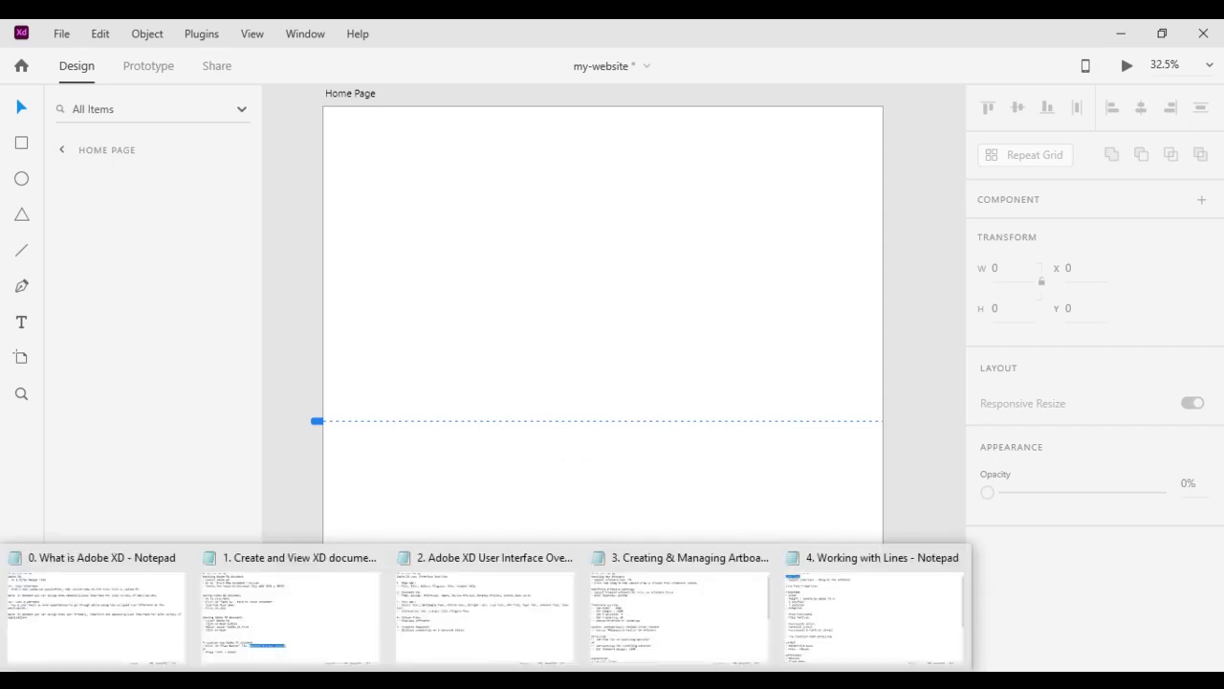
mouse_move(103, 568)
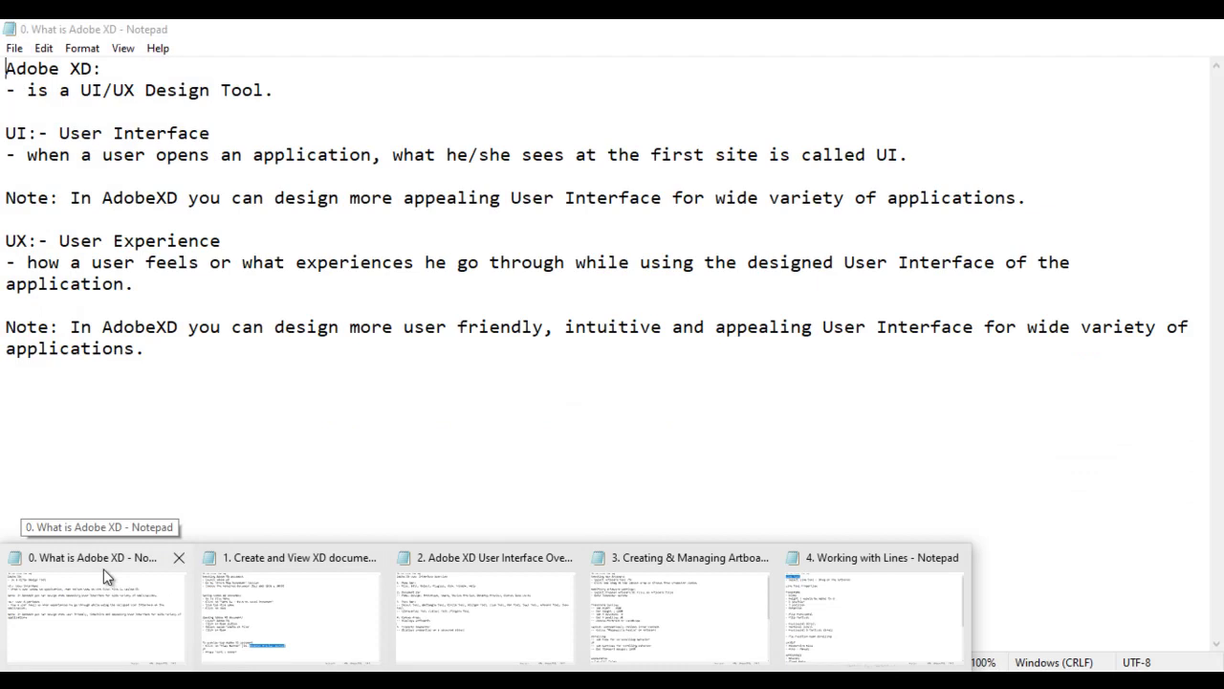
mouse_move(302, 632)
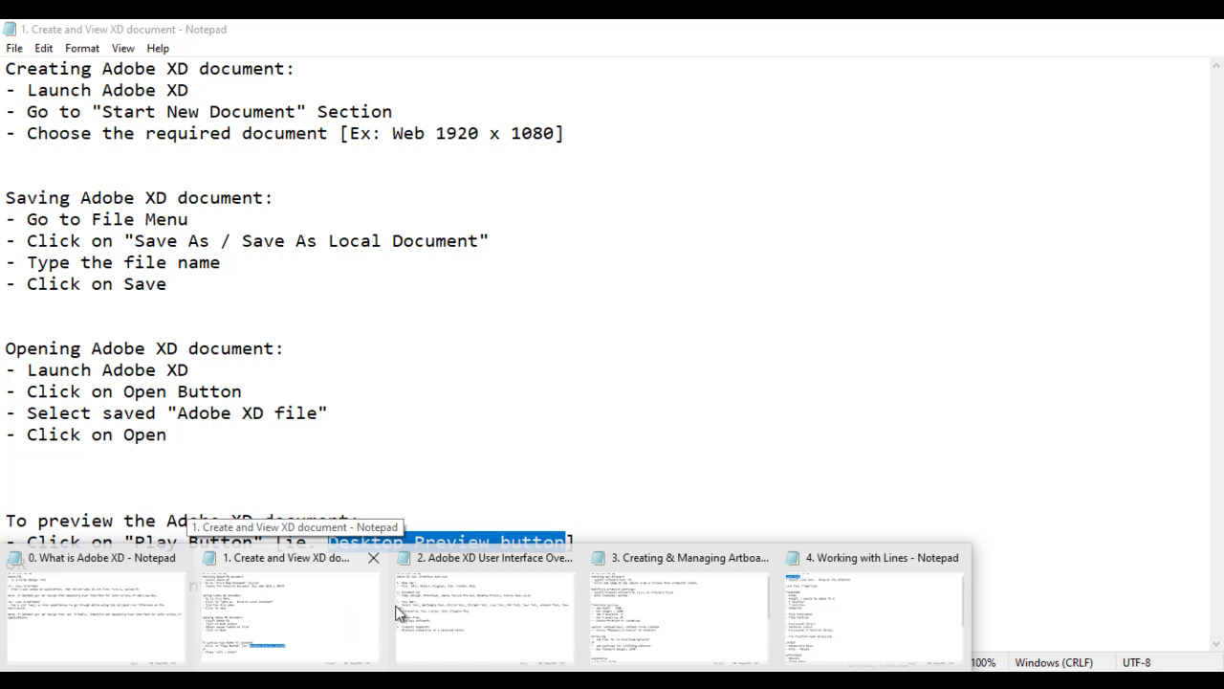
mouse_move(496, 612)
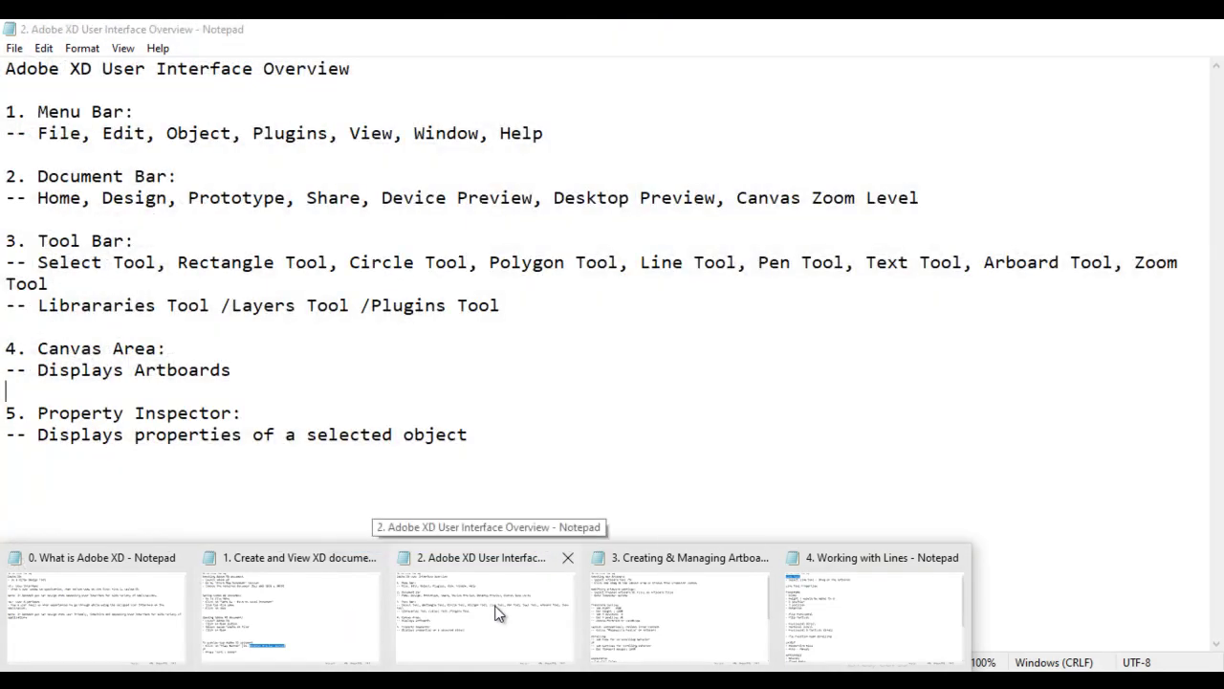
mouse_move(678, 618)
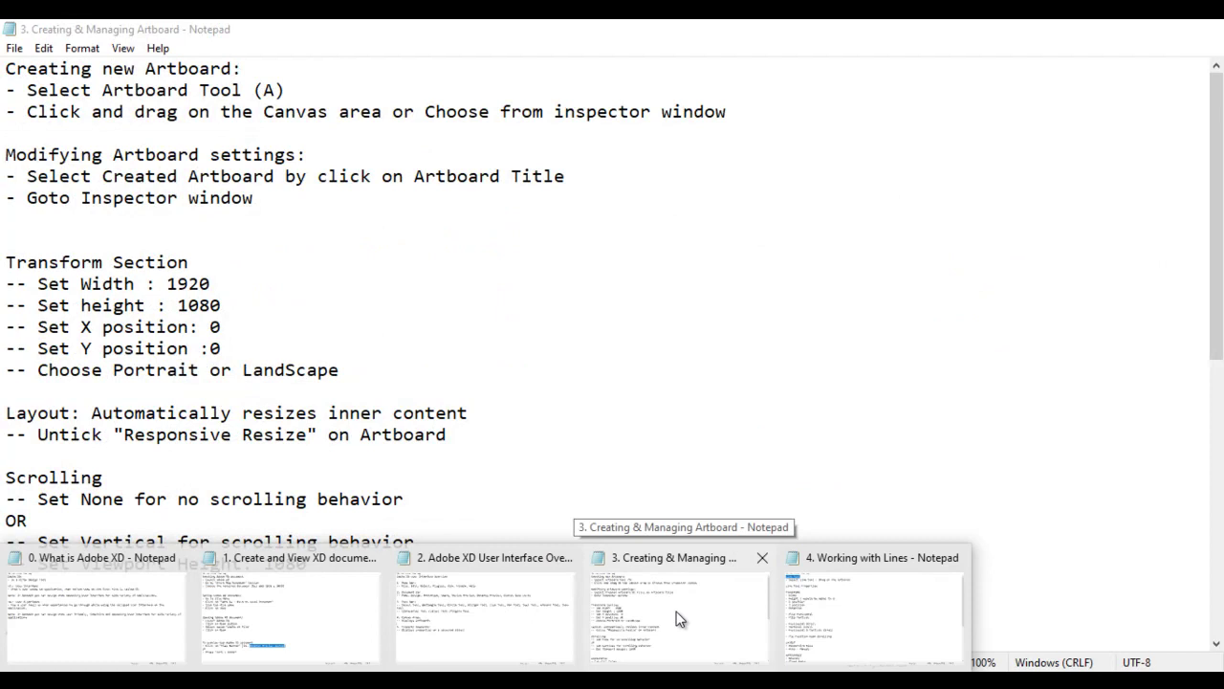
click(897, 620)
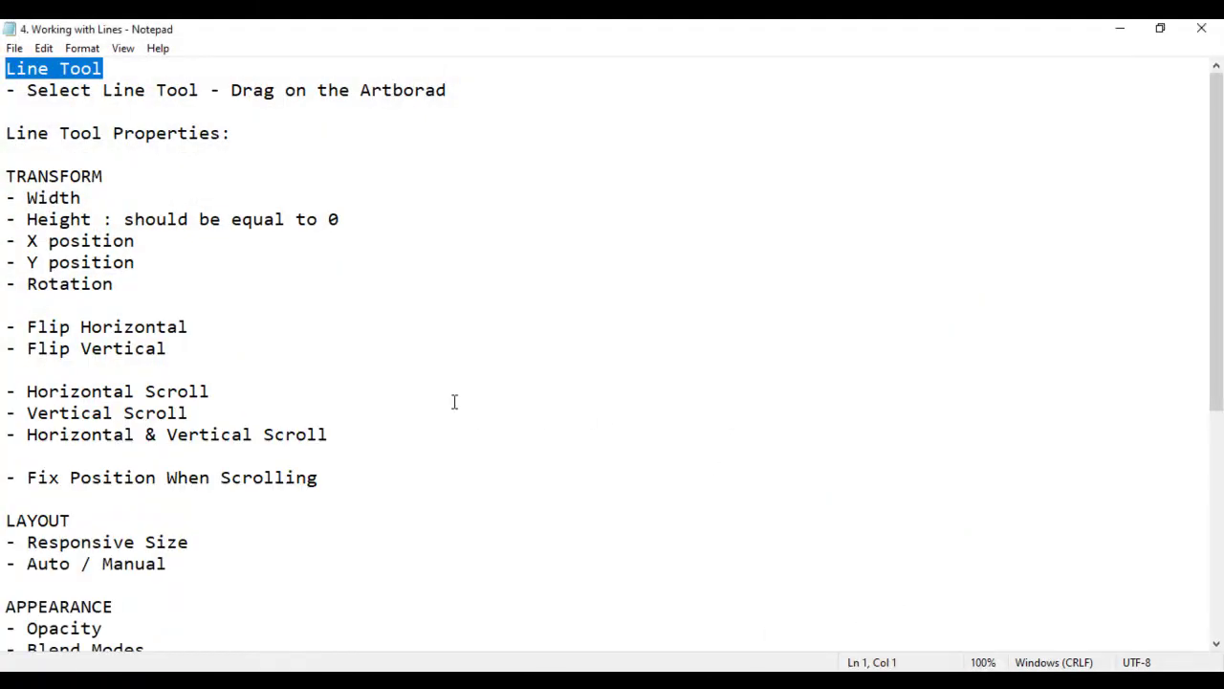
drag(6, 133, 276, 133)
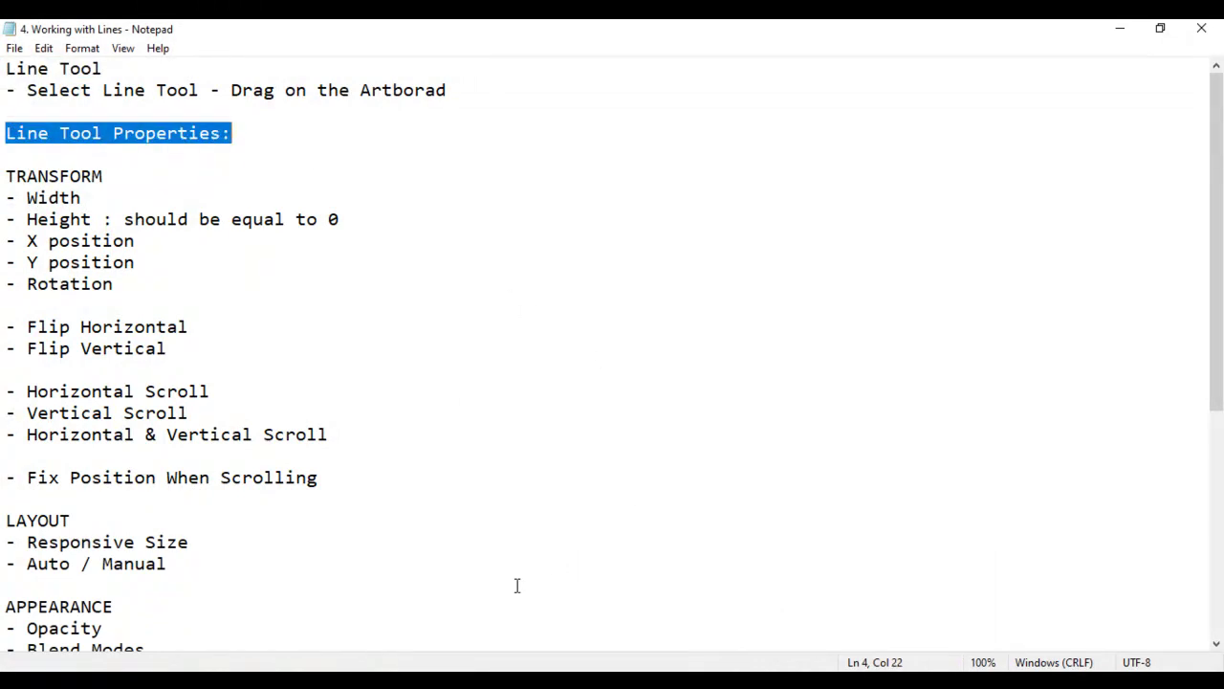
click(469, 605)
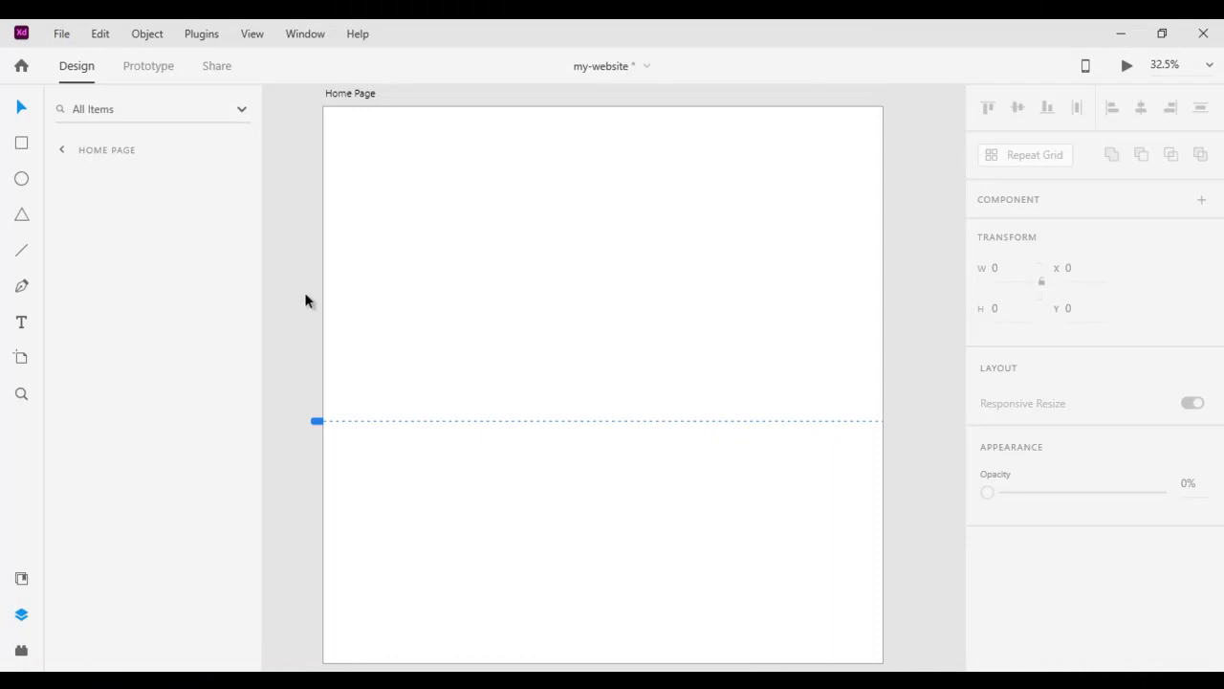
Draw a nearly horizontal line about 1095 wide in the upper part of the Home Page artboard
click(22, 252)
drag(408, 188, 727, 194)
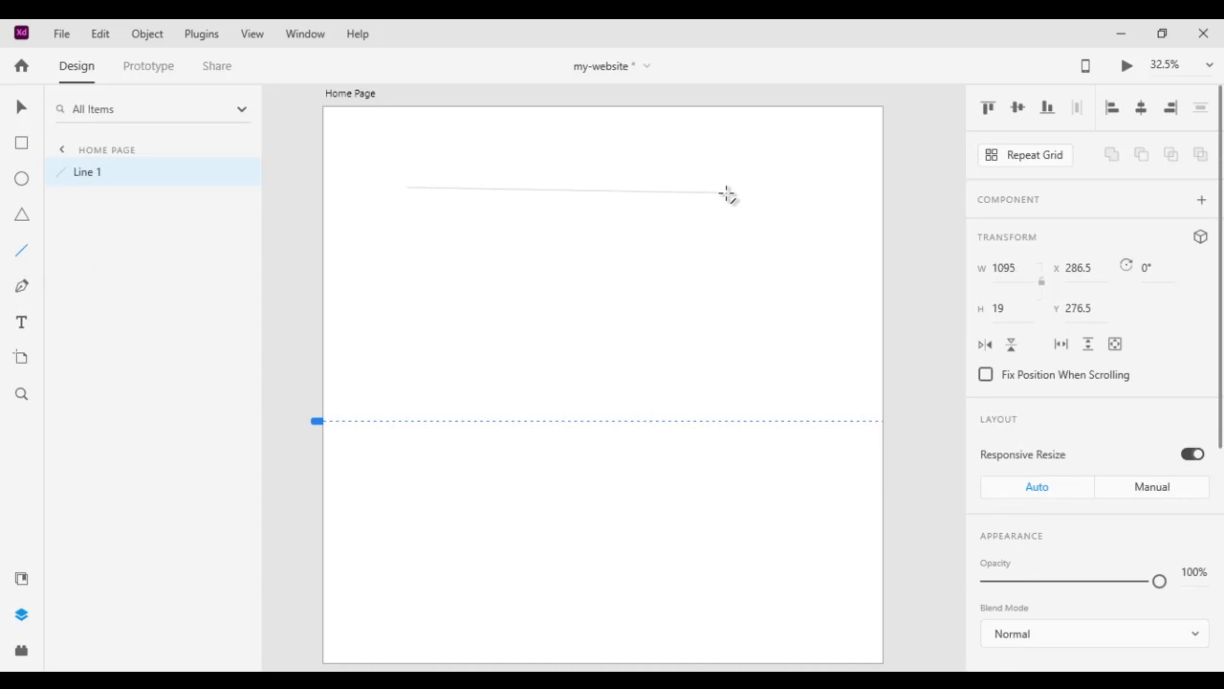
click(22, 106)
Try several widths for the line, including 900, and leave it at 931
click(1005, 268)
text(1347)
key(Return)
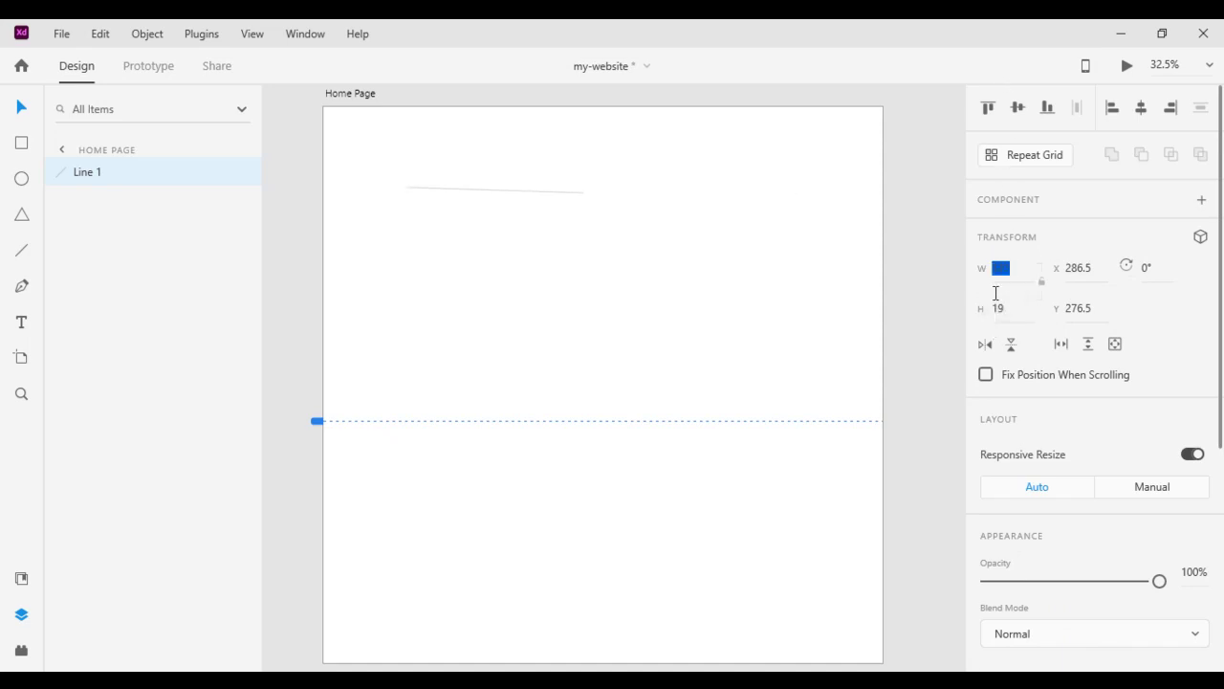
text(900)
key(Return)
text(931)
key(Return)
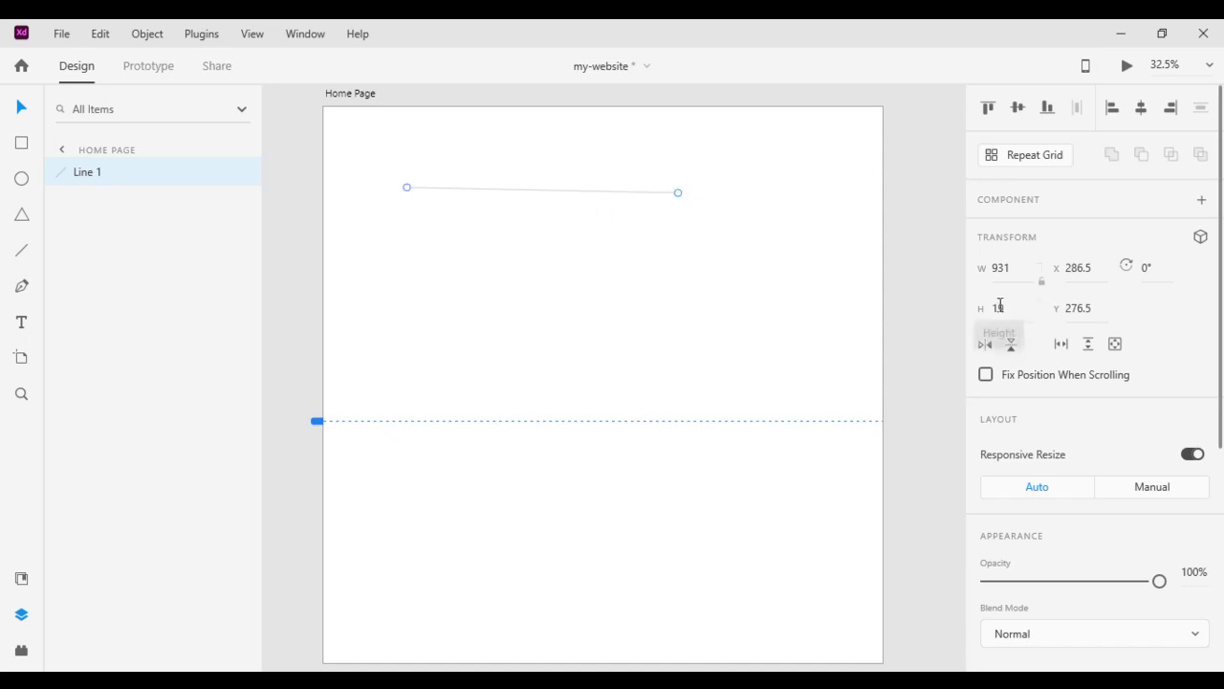
Try larger heights for the line, such as 188, to slope it more steeply
drag(999, 313, 991, 148)
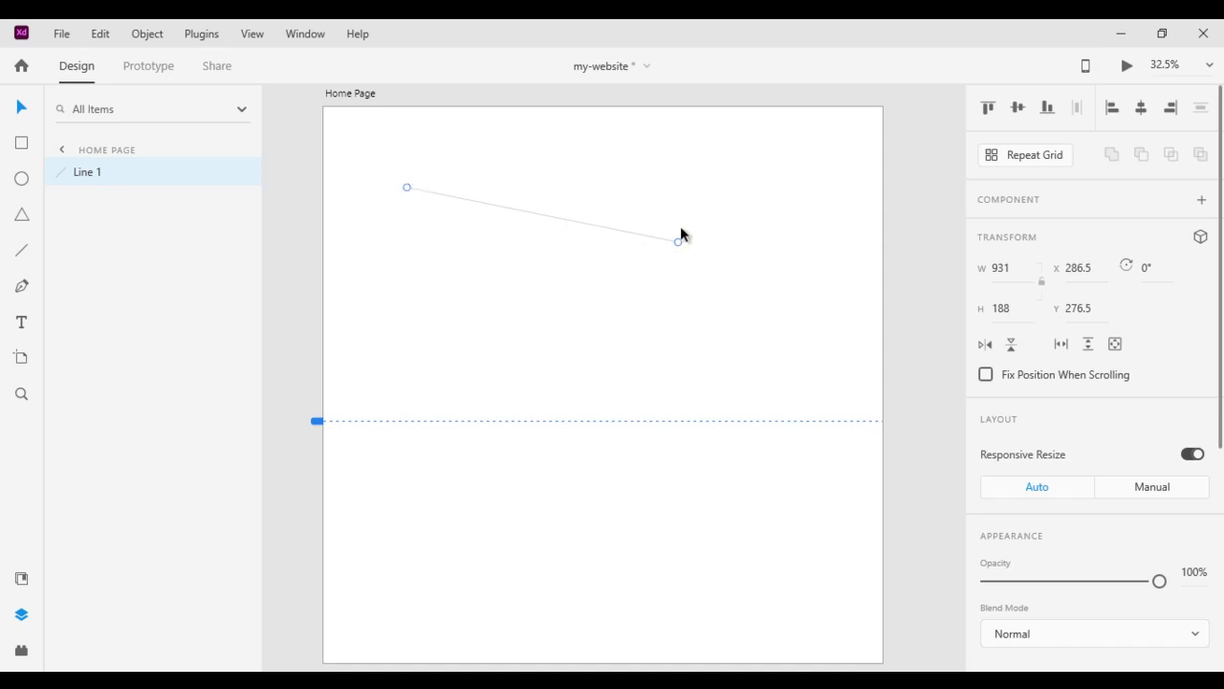
click(1000, 308)
key(shift+Up)
key(shift+Up)
key(shift+Up)
key(shift+Up)
key(shift+Up)
key(shift+Up)
key(shift+Up)
key(shift+Up)
key(shift+Up)
key(shift+Up)
key(shift+Up)
key(shift+Up)
key(shift+Up)
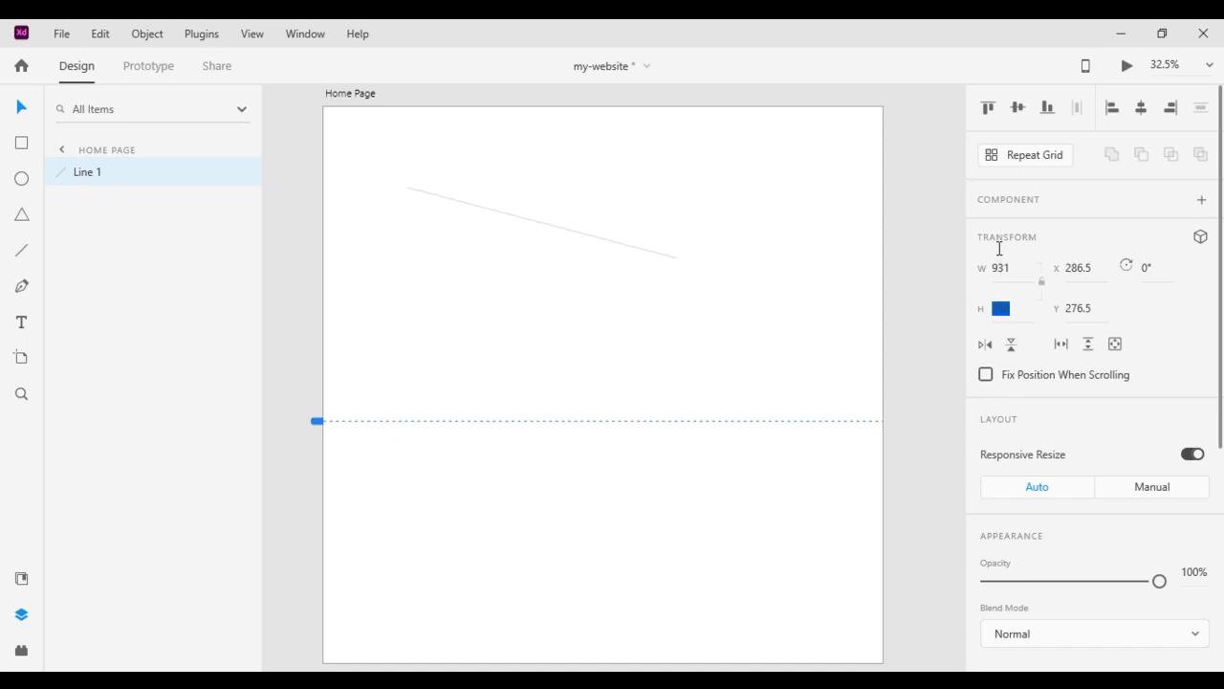
key(shift+Up)
key(shift+Up)
key(shift+Up)
key(shift+Up)
key(shift+Up)
key(shift+Up)
key(Return)
Set the line's height to 0 to make it perfectly horizontal
click(1000, 306)
key(shift+Down)
key(shift+Down)
key(shift+Down)
key(shift+Down)
key(shift+Down)
key(shift+Down)
key(shift+Down)
key(shift+Down)
key(shift+Down)
key(shift+Down)
key(shift+Down)
key(shift+Down)
key(shift+Down)
text(0)
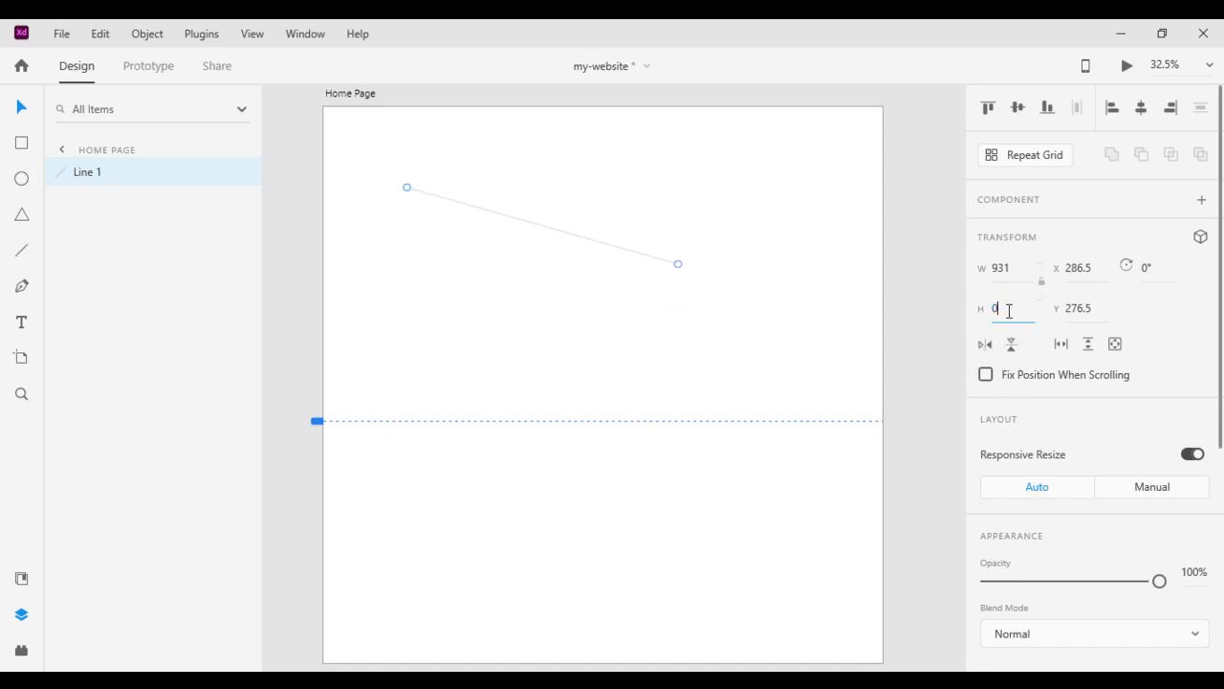
key(Return)
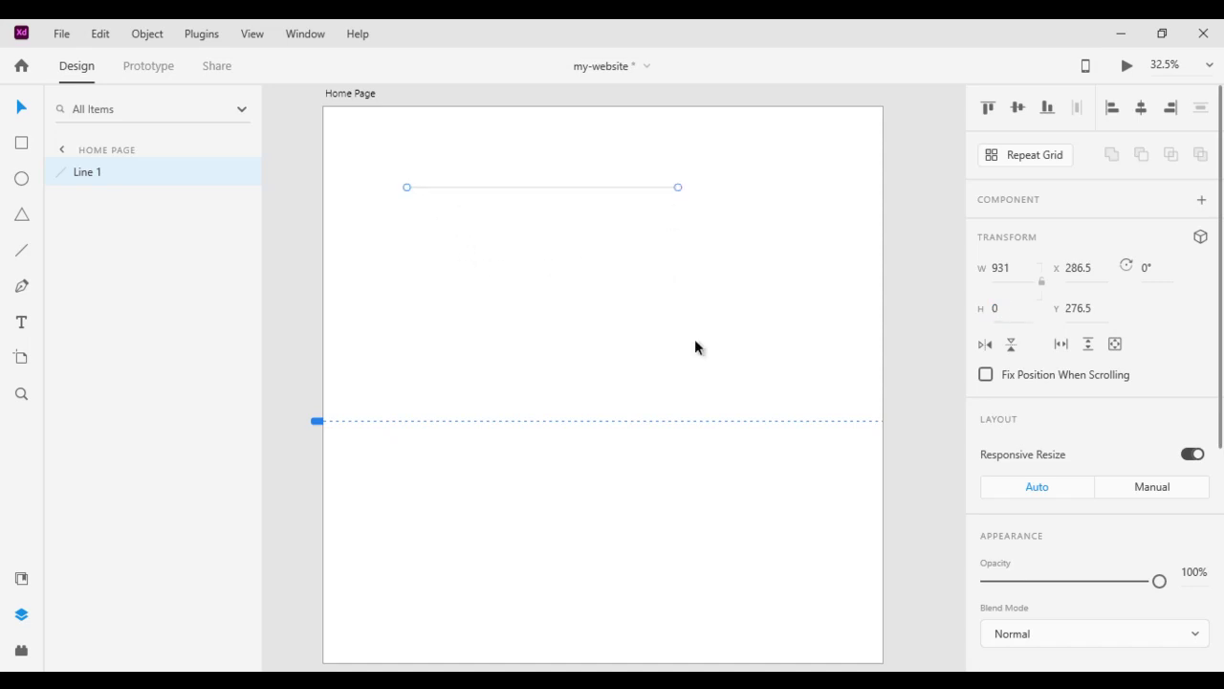
Place the line at the artboard's origin with X 0 and Y 0
click(1086, 267)
click(1079, 309)
click(1081, 269)
text(0)
key(Return)
click(1088, 307)
text(0)
key(Return)
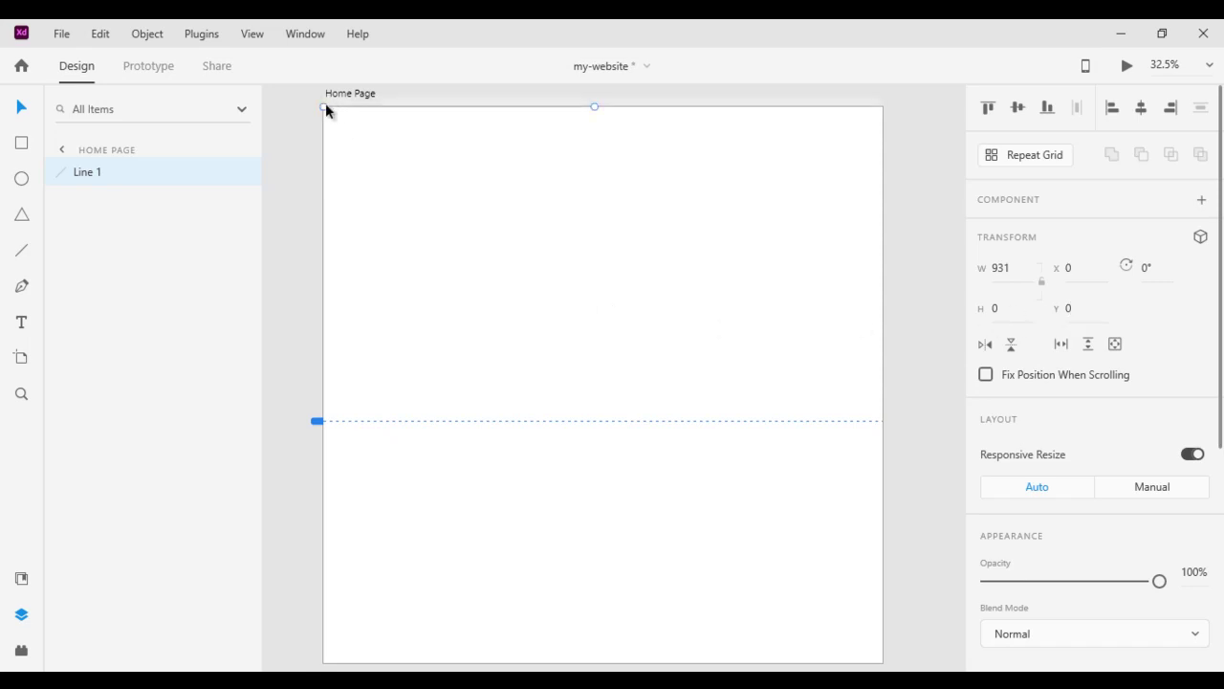
Move the line inside the artboard to X 137 and Y 250
click(1072, 269)
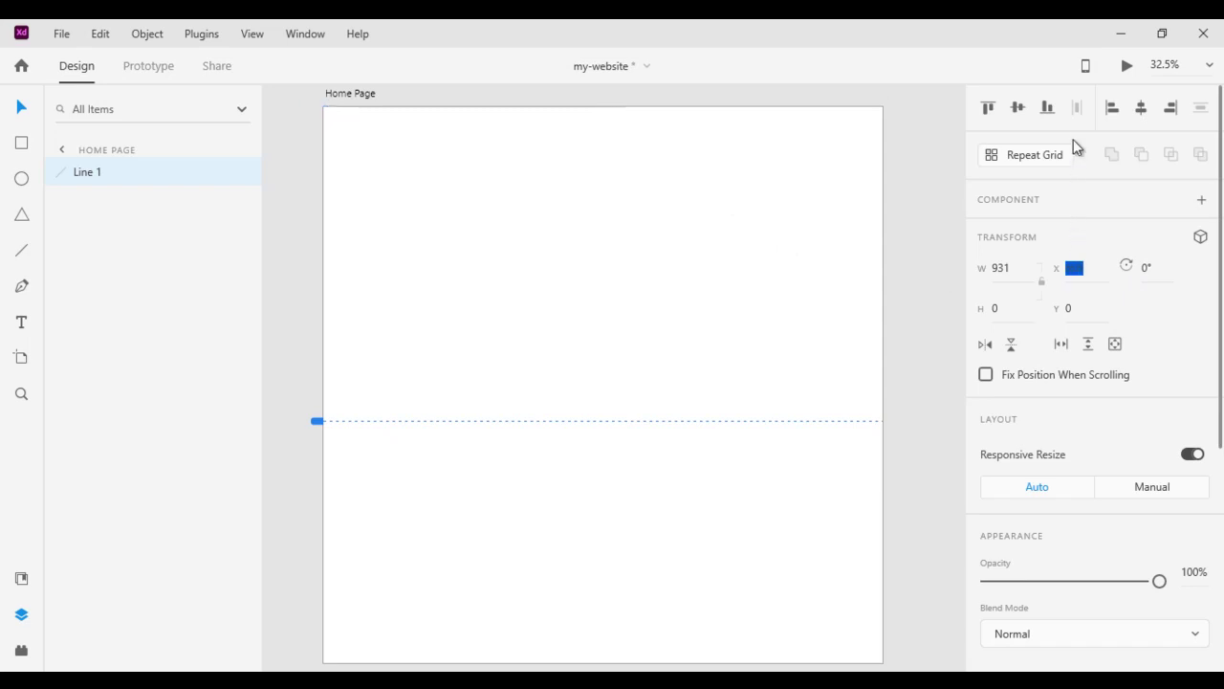
text(137)
click(1073, 308)
key(shift+Down)
key(shift+Down)
key(shift+Down)
key(shift+Down)
key(shift+Down)
key(shift+Down)
key(shift+Down)
key(shift+Down)
key(shift+Down)
key(shift+Down)
key(shift+Down)
key(shift+Down)
key(shift+Down)
key(shift+Down)
key(shift+Down)
key(shift+Down)
key(shift+Down)
key(shift+Down)
key(shift+Down)
key(shift+Down)
key(shift+Down)
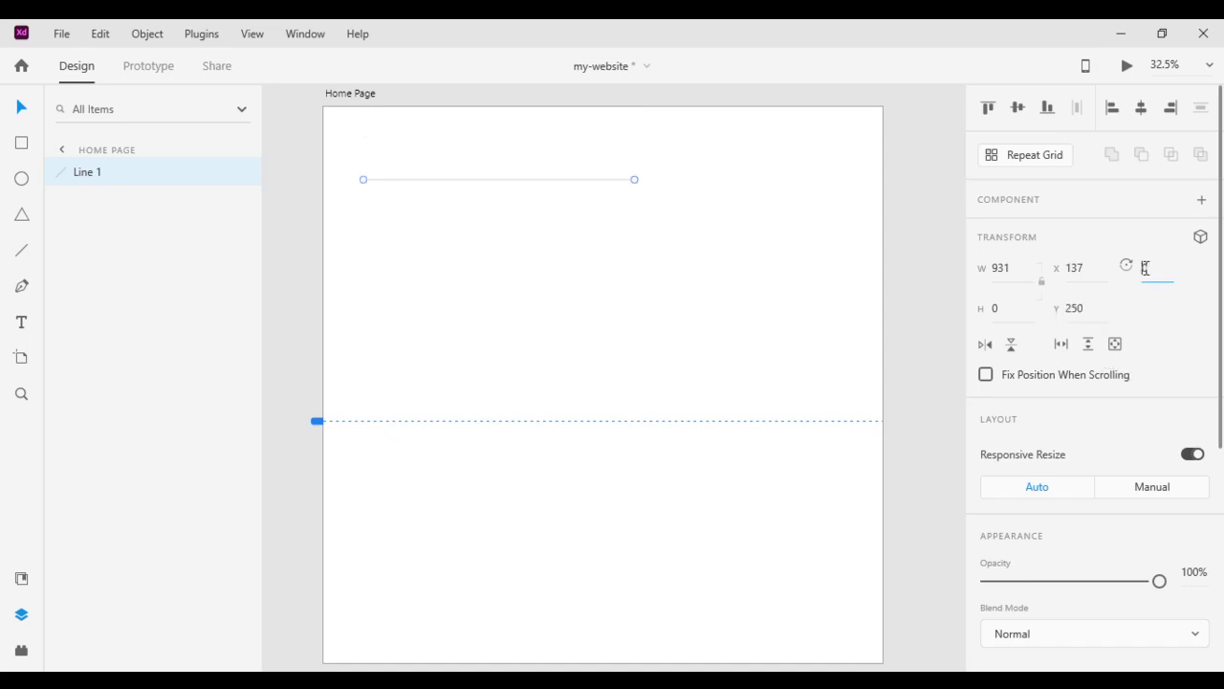
Rotate the line to 204° and reduce its width to 370
text(200)
key(Return)
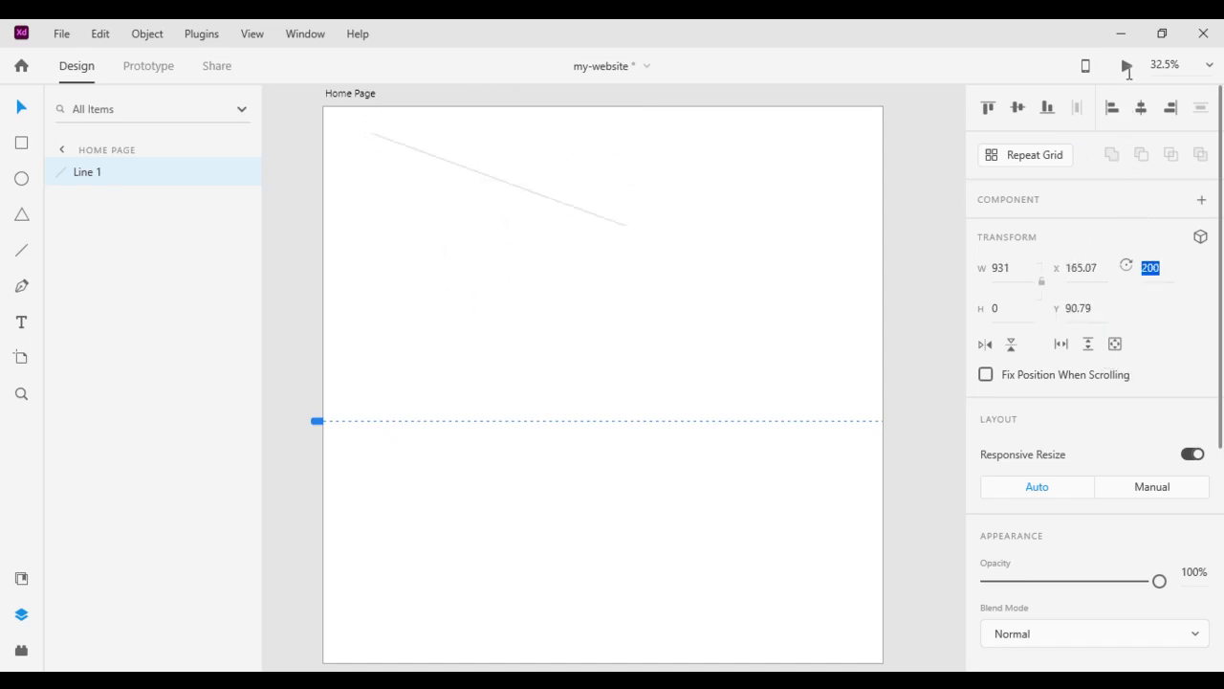
text(204)
key(Return)
click(1006, 267)
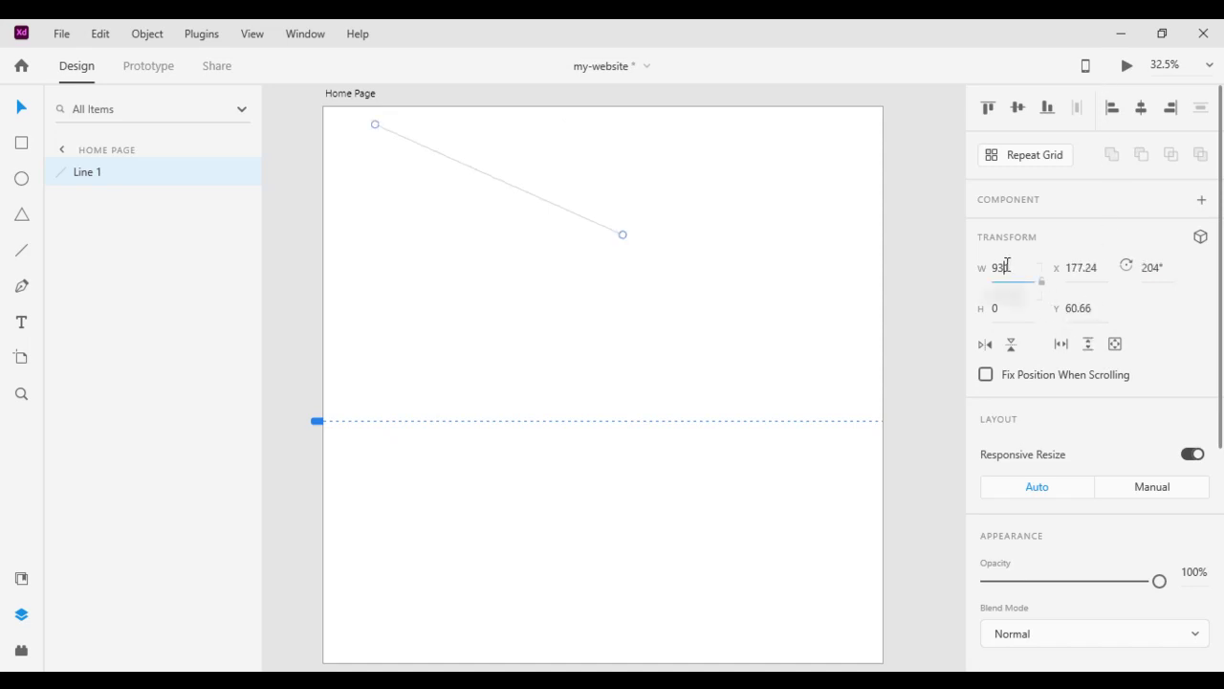
drag(1006, 267, 1036, 351)
drag(1006, 266, 948, 618)
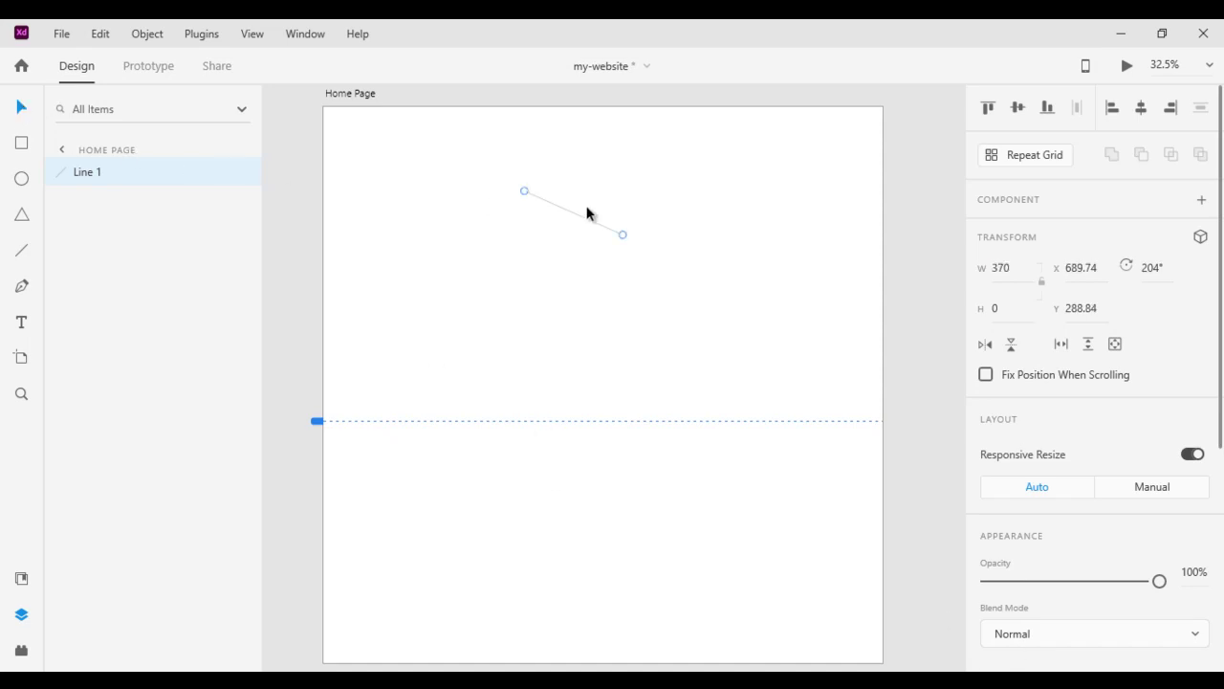
Duplicate the slanted line just below itself and rotate the copy to 152° so their ends meet in an arrowhead
drag(581, 214, 484, 256)
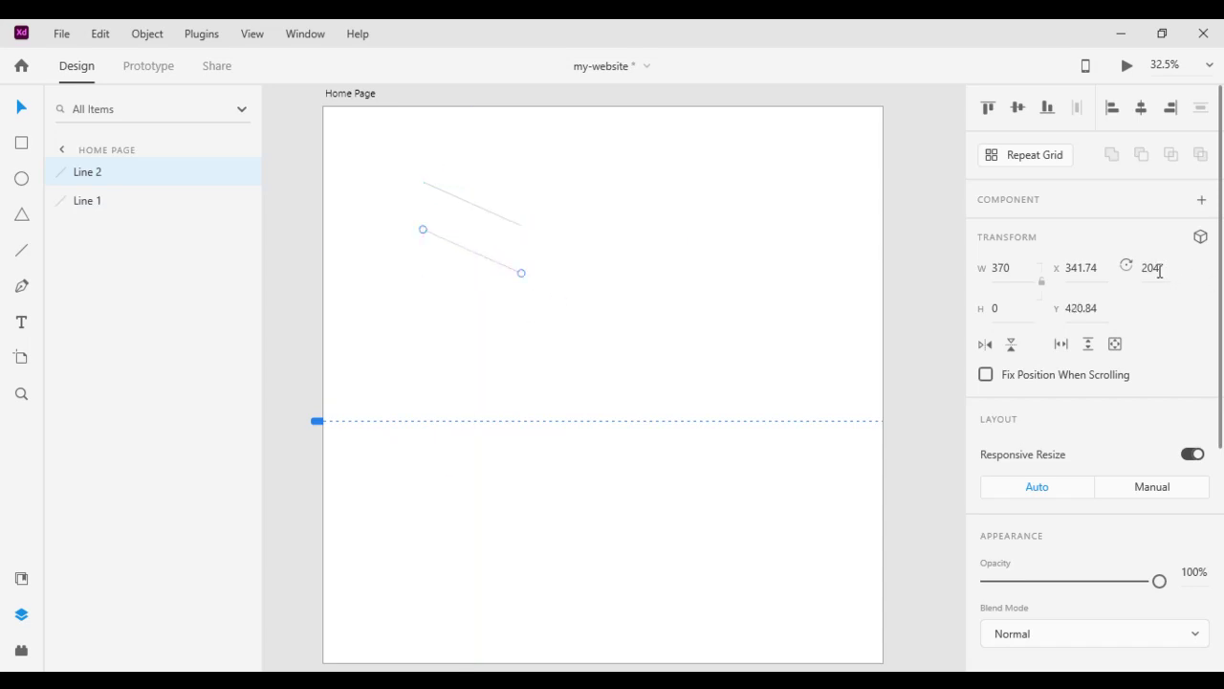
drag(1154, 271, 1135, 327)
click(21, 106)
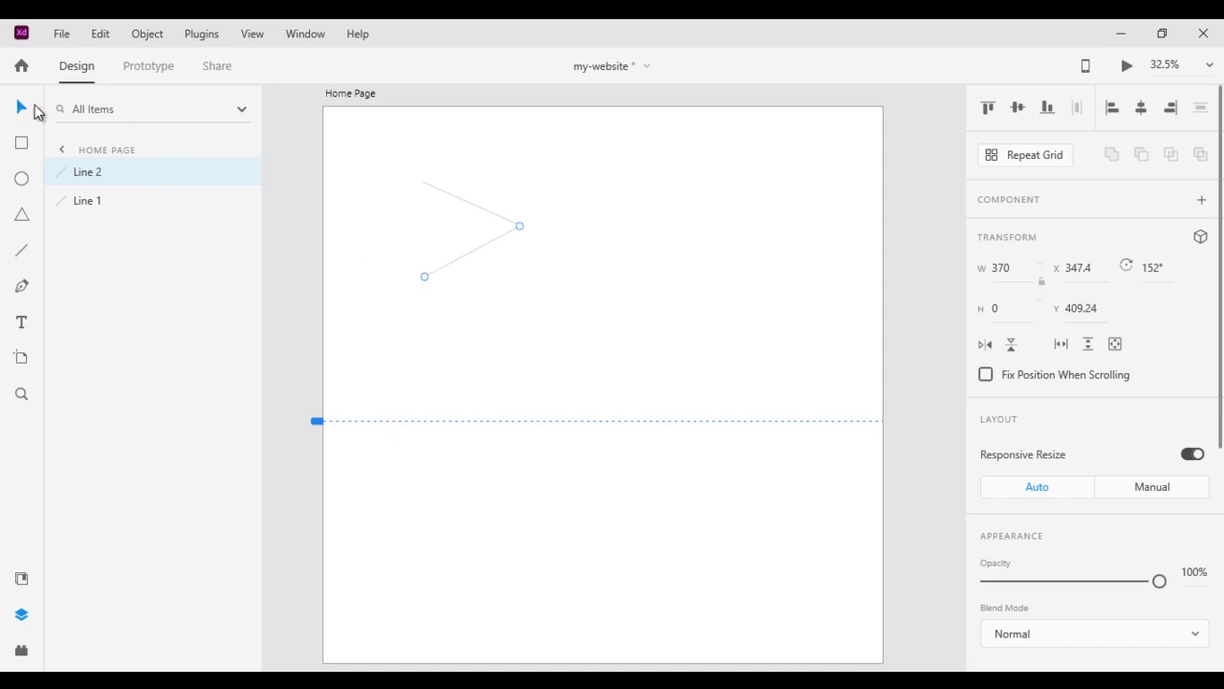
Select both lines, flip them horizontally back and forth, and rotate the pair 90° clockwise into a V shape
click(589, 297)
drag(377, 160, 525, 280)
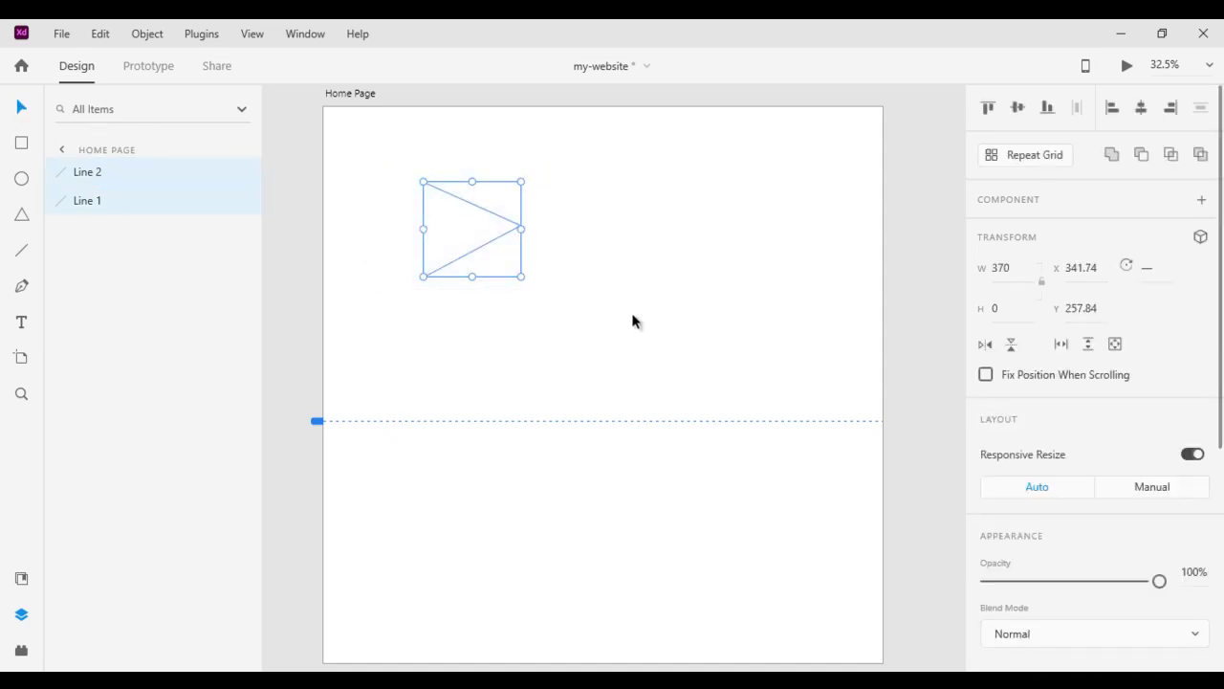
click(986, 346)
click(986, 346)
click(981, 347)
click(981, 346)
click(982, 346)
click(981, 347)
drag(531, 178, 546, 311)
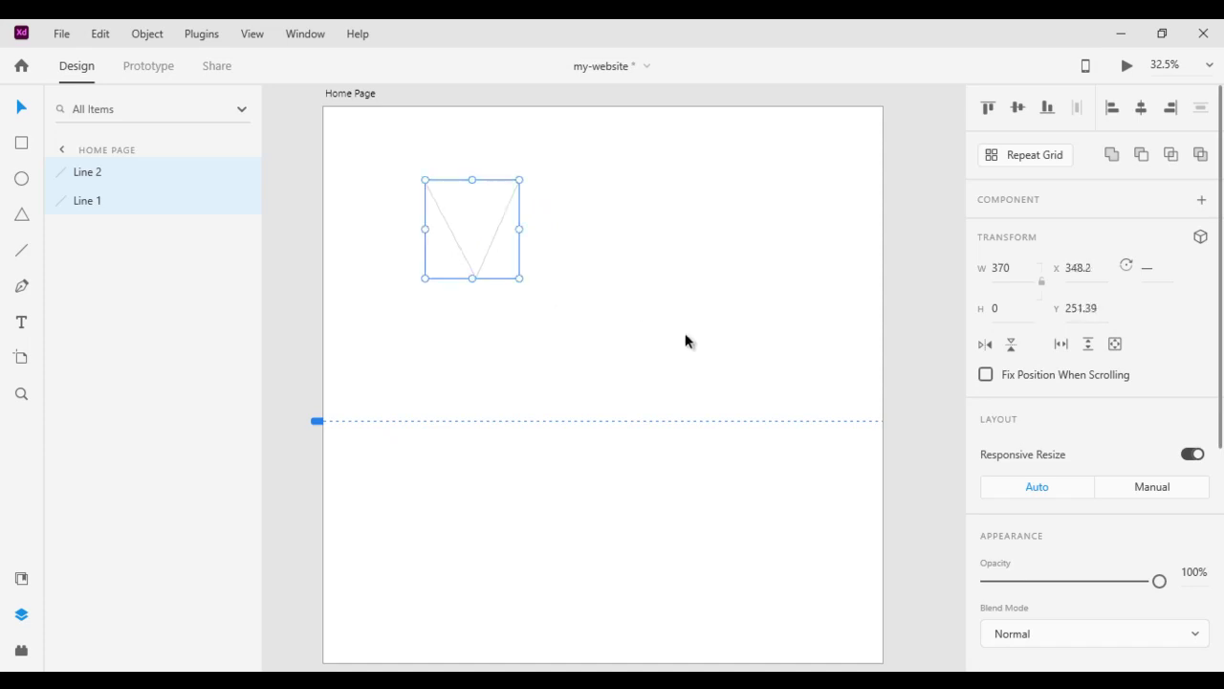
Flip the V shape vertically back and forth
click(1012, 346)
click(1015, 349)
click(1014, 348)
click(1014, 348)
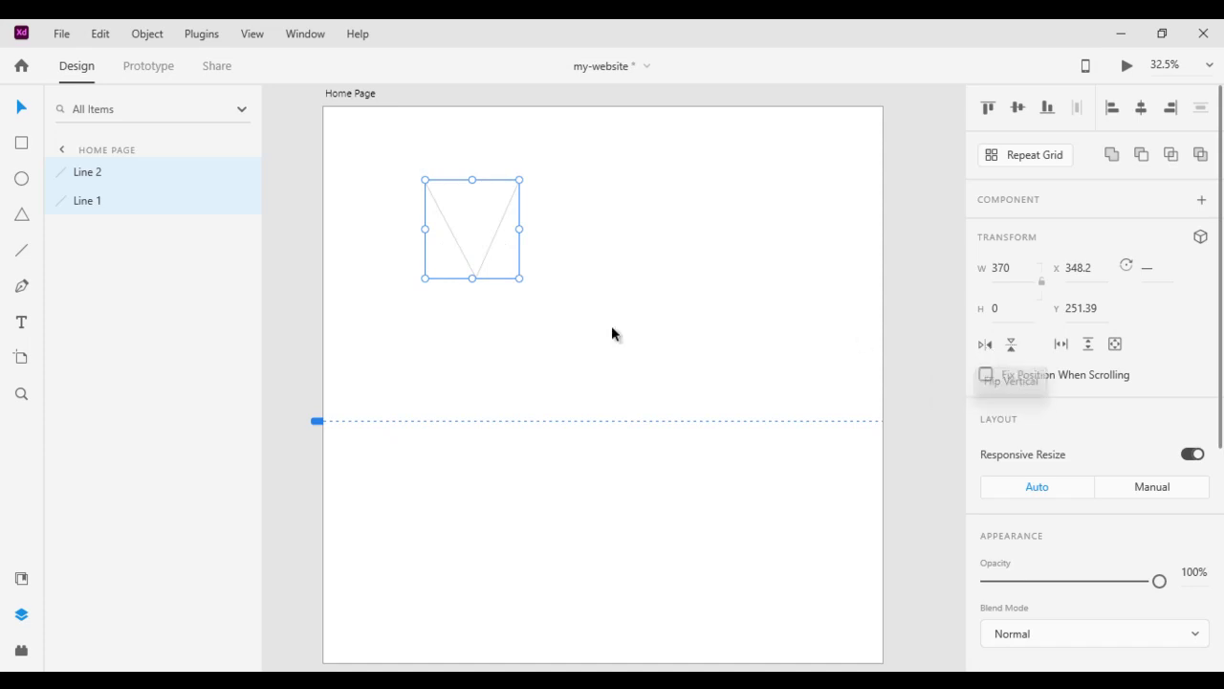
Duplicate the two-line V shape side by side into a zigzag of six V shapes spanning the artboard's width
click(486, 254)
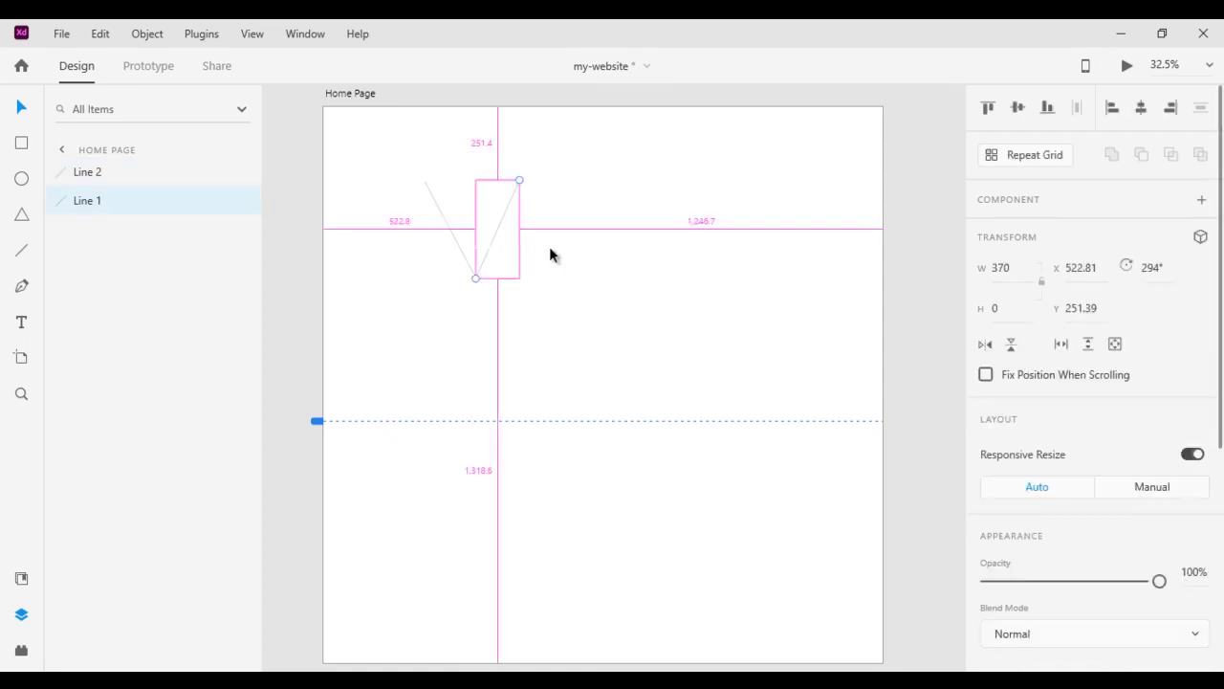
click(425, 180)
drag(426, 179, 562, 293)
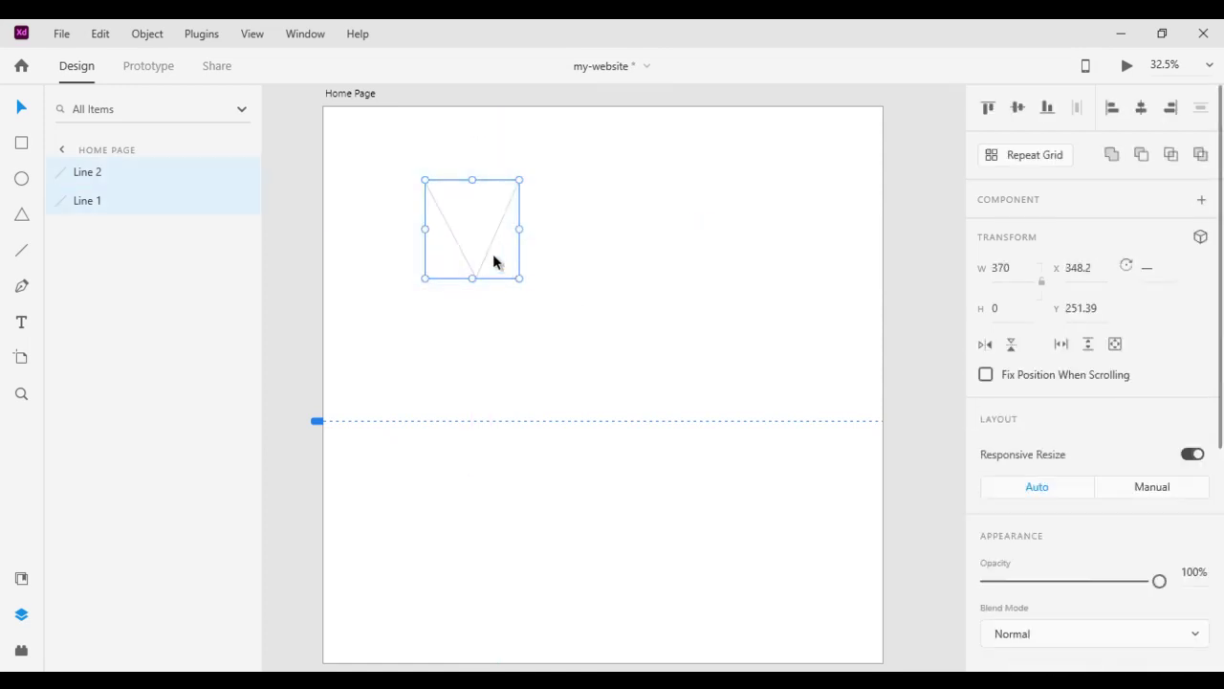
drag(488, 256, 582, 254)
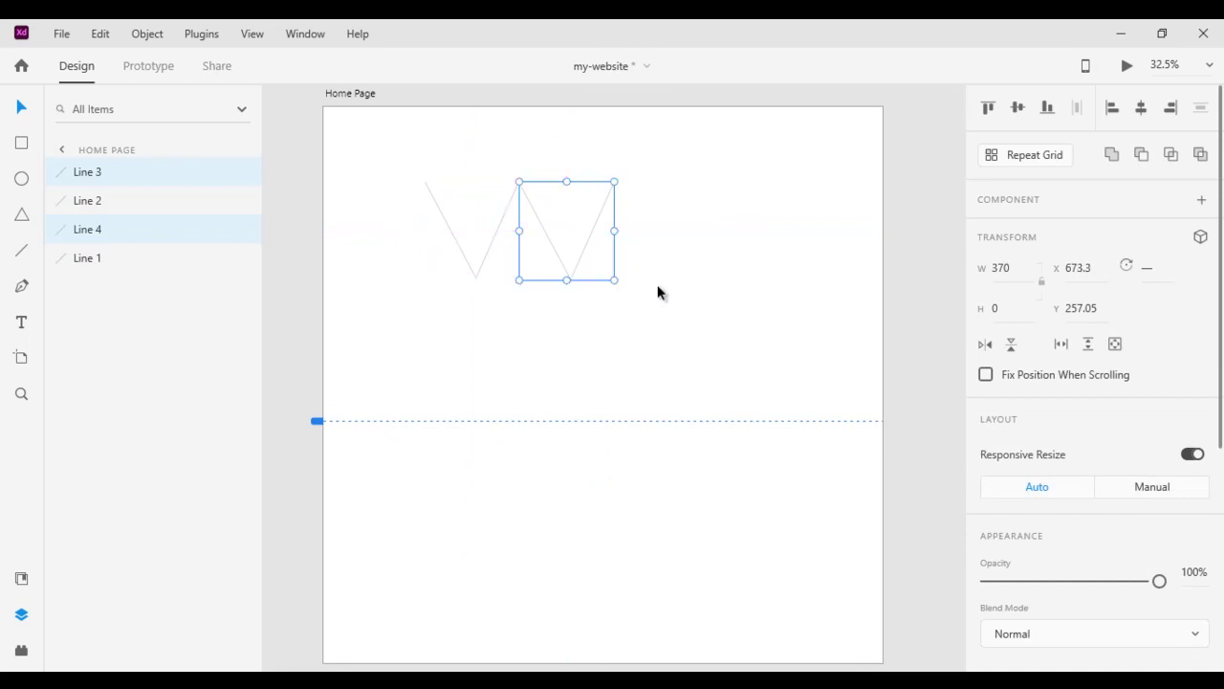
drag(659, 252, 392, 254)
click(621, 369)
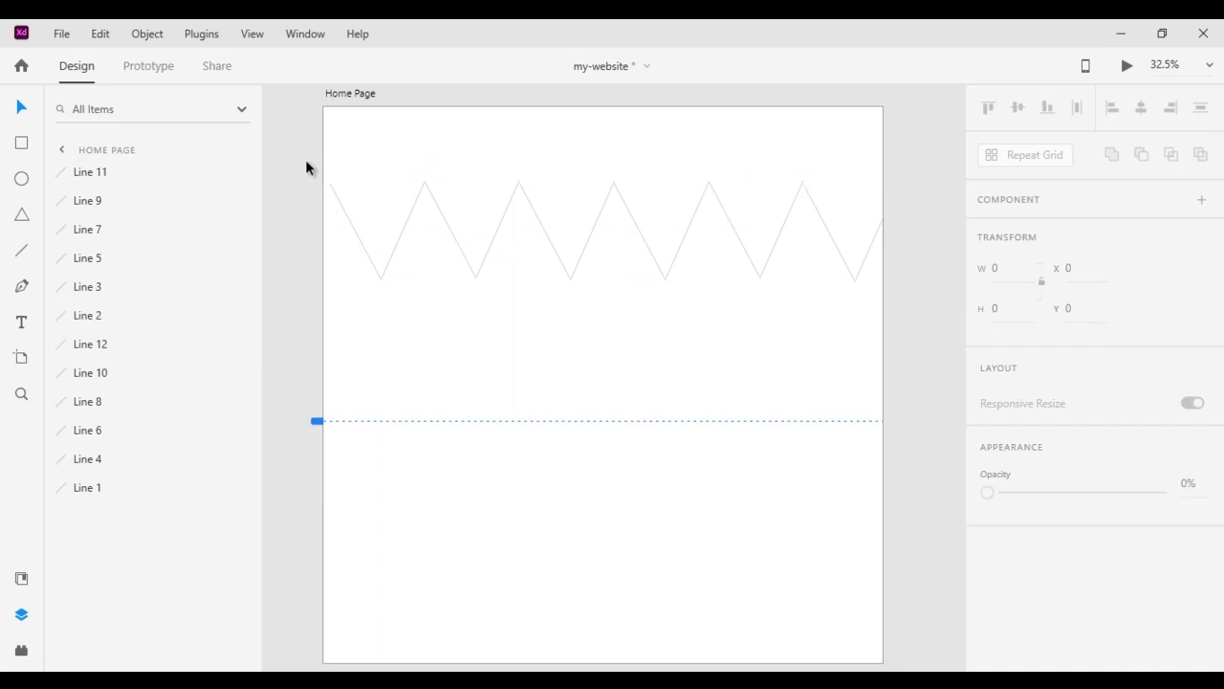
Turn the whole zigzag into a horizontal scroll group about 699 wide, positioned near X 554 and Y 309
drag(308, 163, 906, 298)
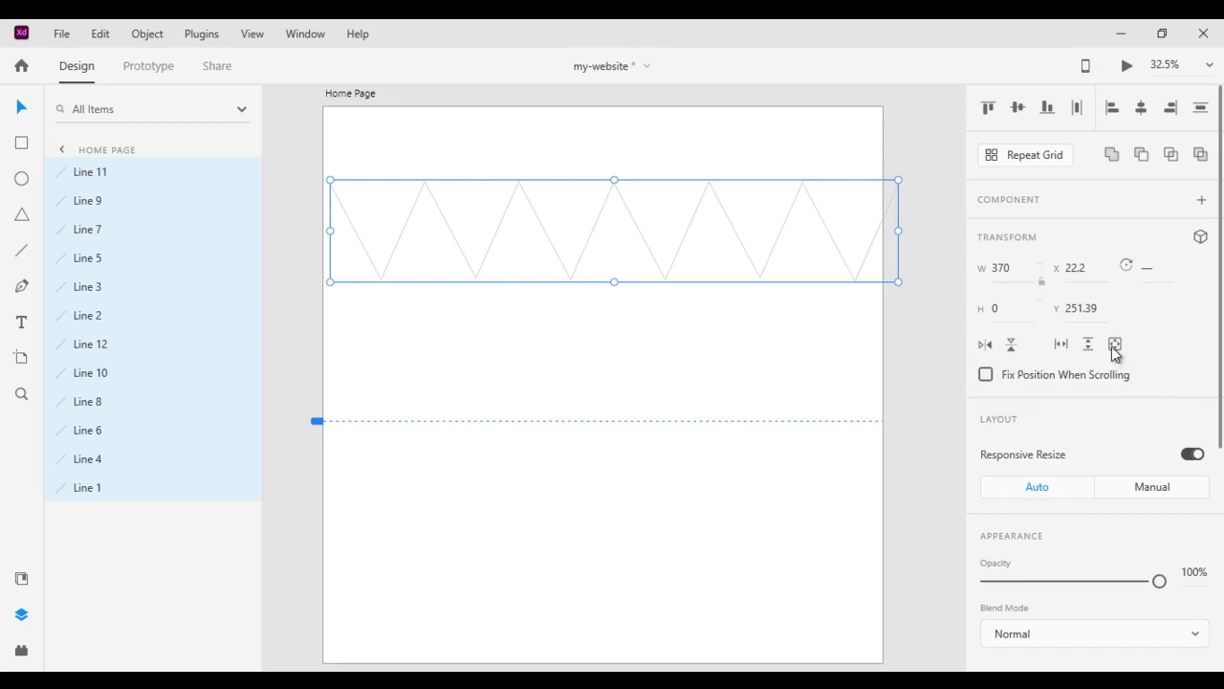
click(1062, 346)
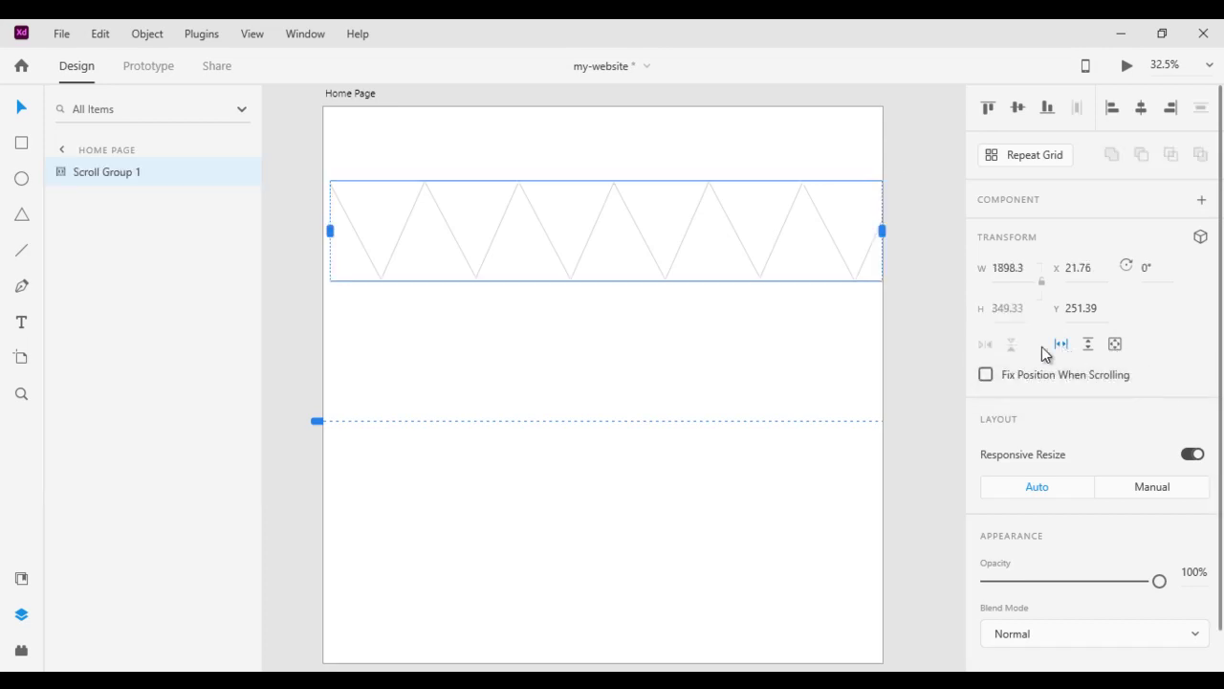
drag(883, 232, 709, 232)
drag(330, 230, 506, 230)
mouse_move(602, 217)
mouse_down()
mouse_move(440, 170)
mouse_move(495, 230)
mouse_move(596, 235)
mouse_move(586, 232)
mouse_up()
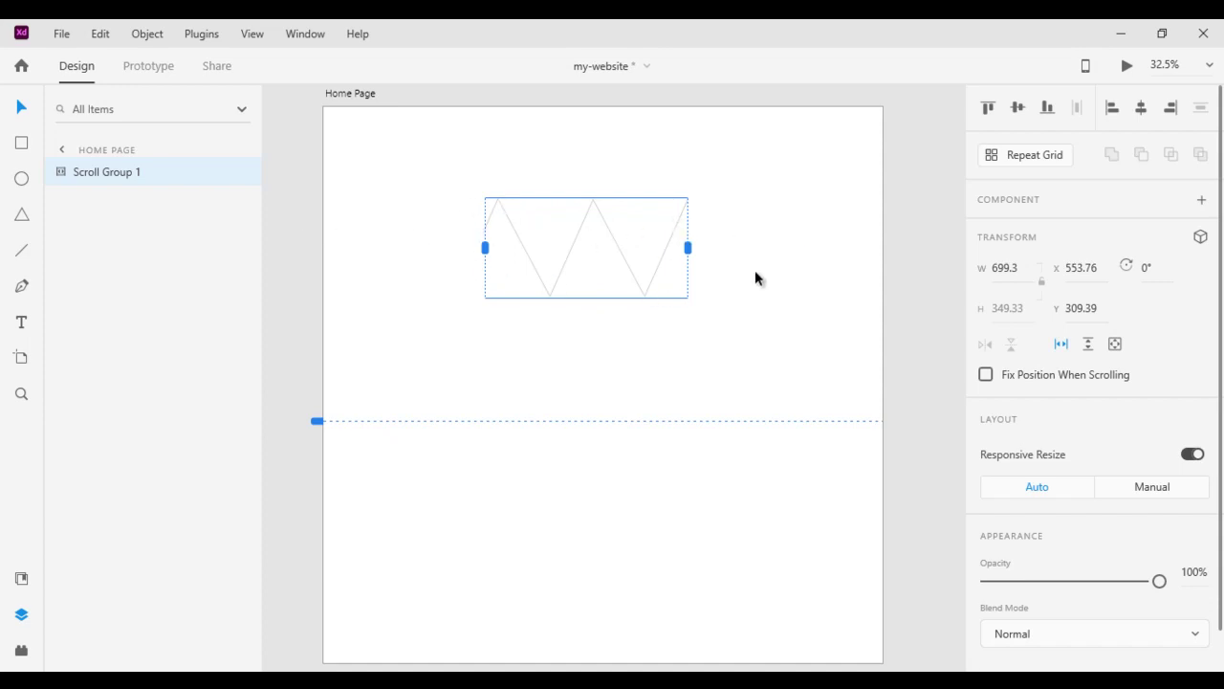
Preview the design on the desktop and test scrolling the zigzag group horizontally
click(1125, 67)
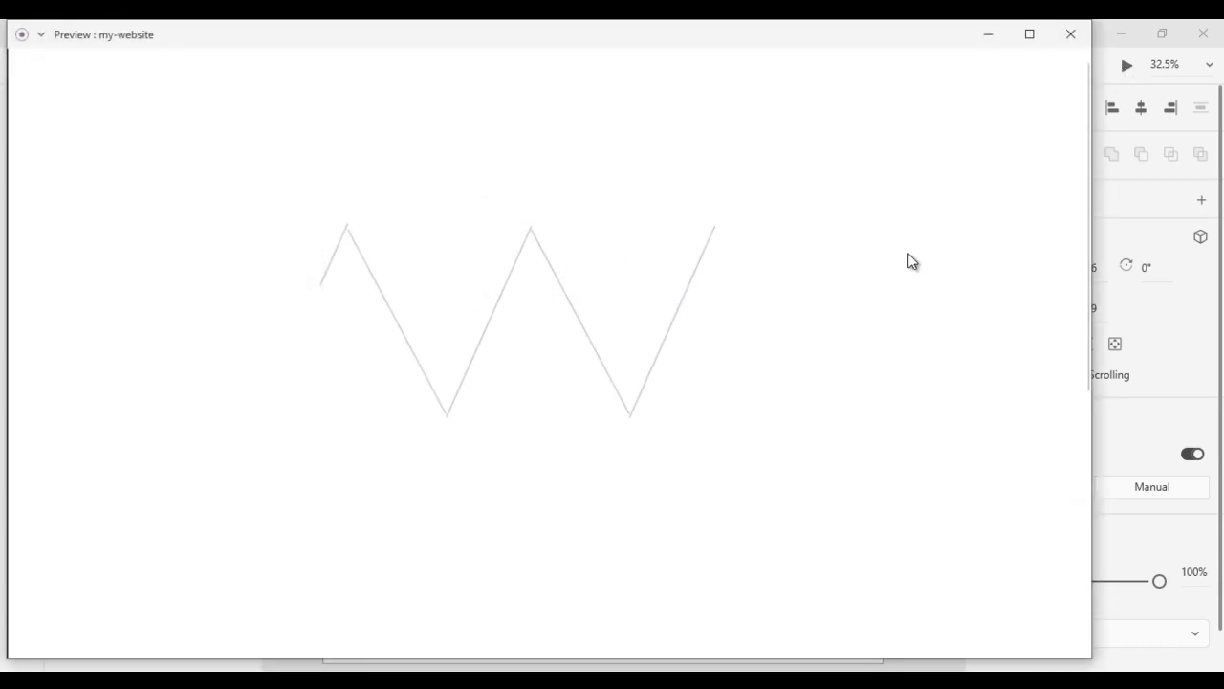
scroll(478, 316, left, 2)
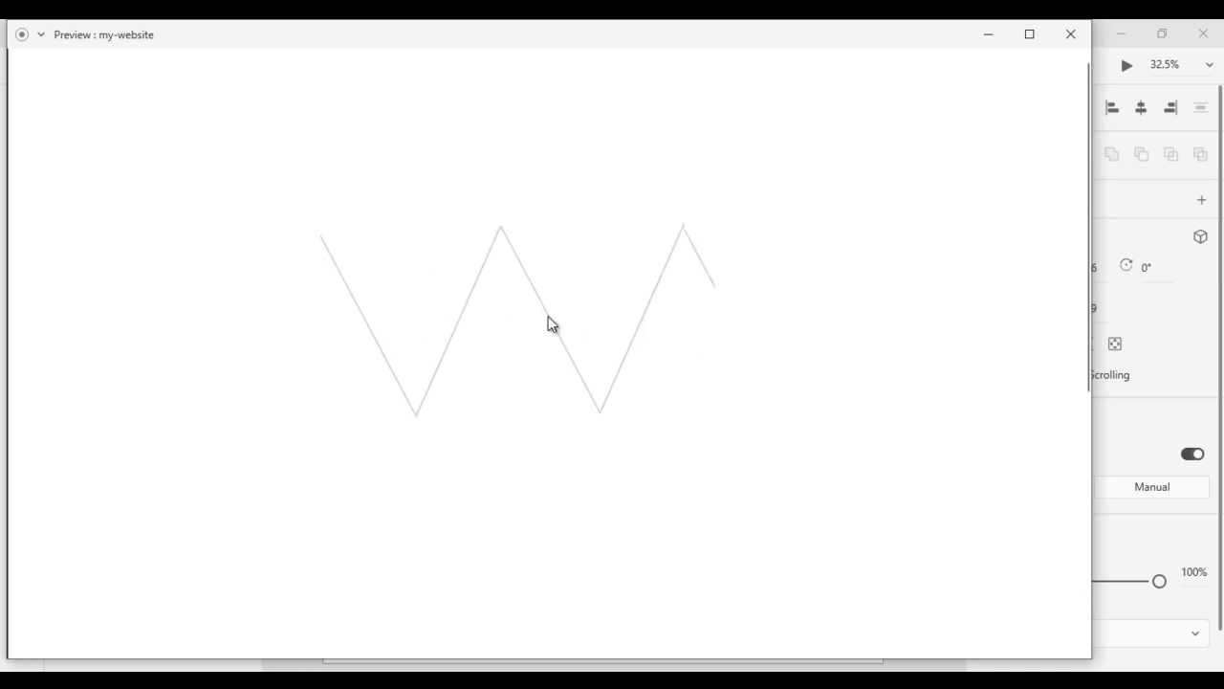
Close the preview, remove the zigzag's horizontal scrolling and rotate all its lines a quarter turn so the zigzag runs vertically
click(1062, 40)
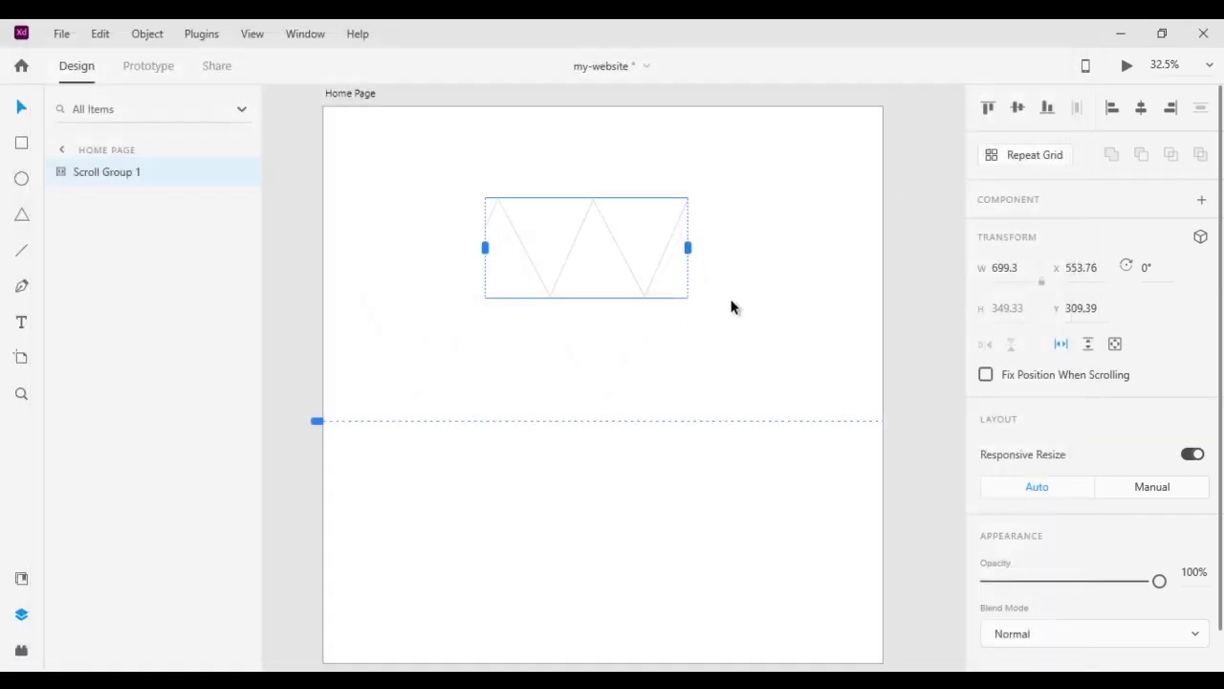
click(1061, 346)
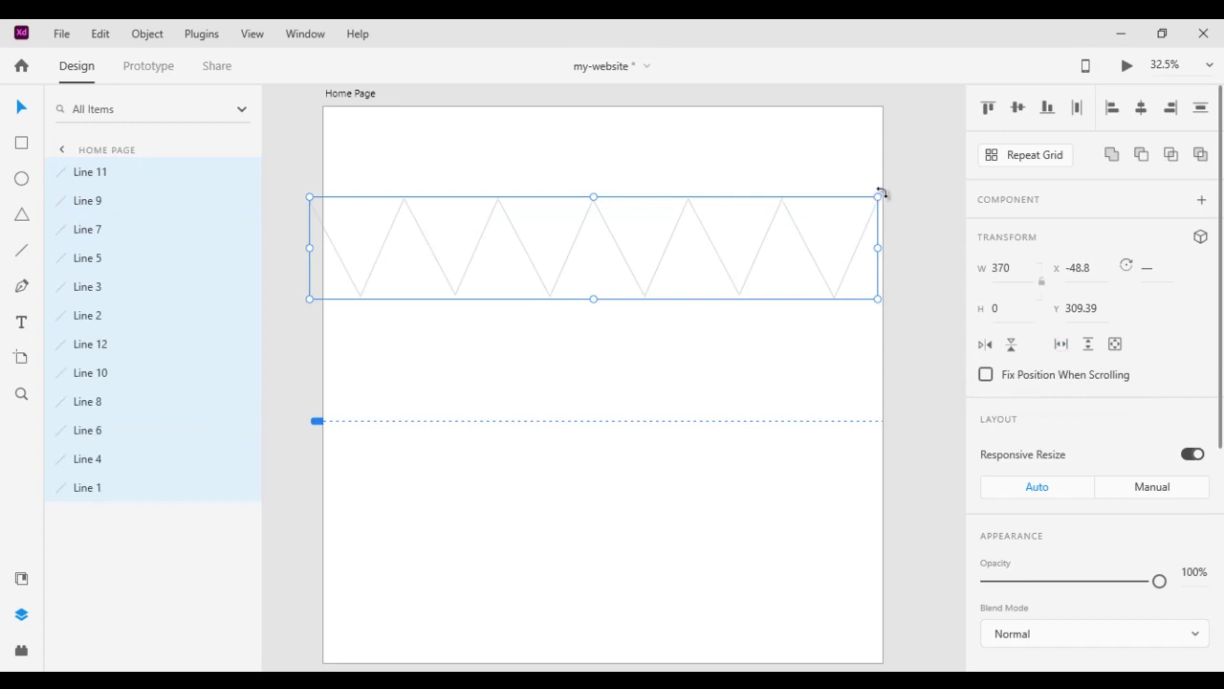
drag(881, 192, 617, 351)
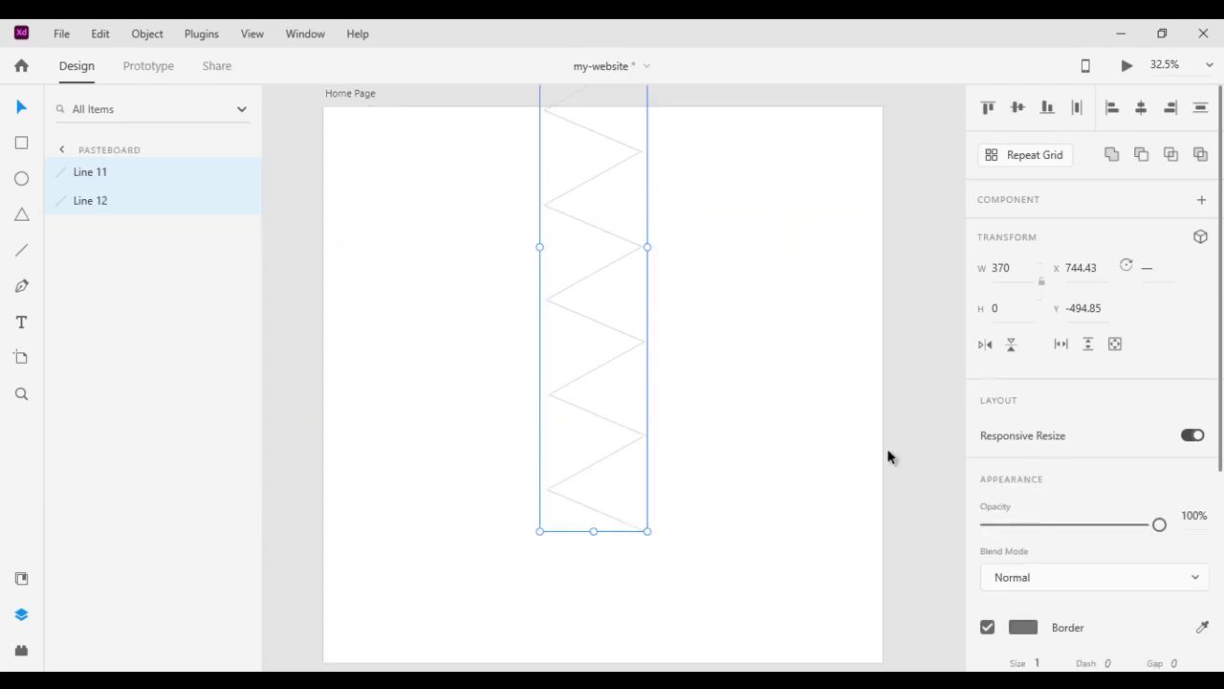
Turn the upright zigzag into a vertical scroll group about 511 high, starting near Y 247
click(1089, 344)
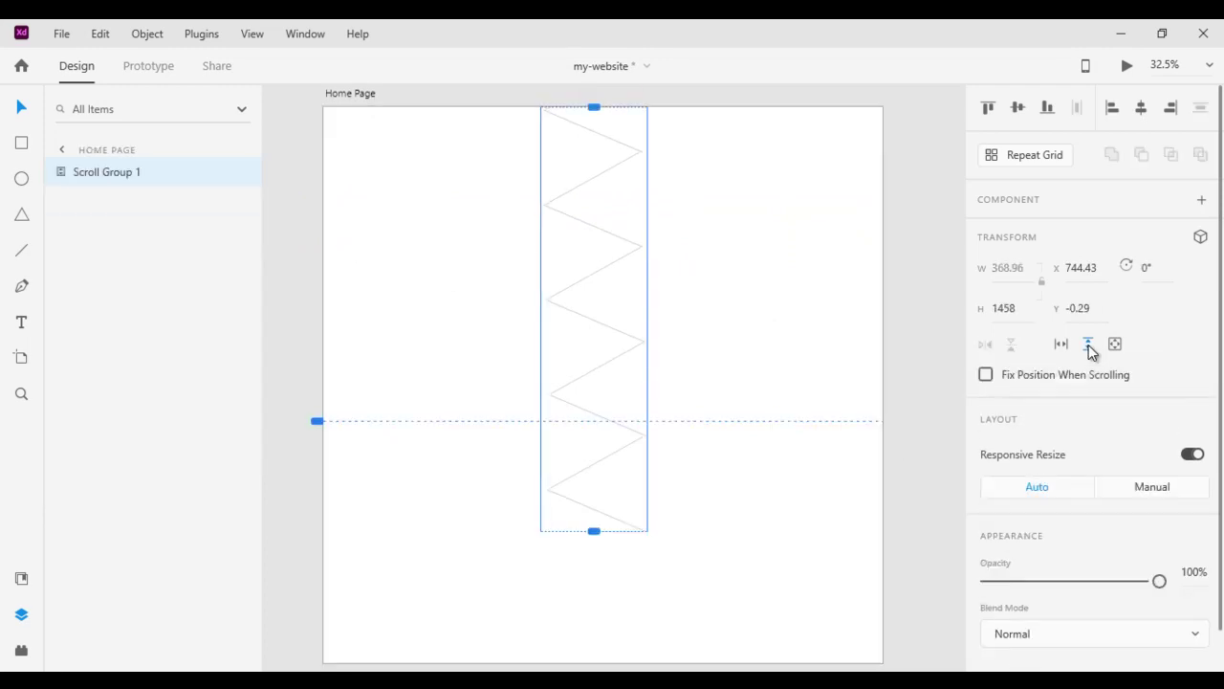
drag(593, 532, 613, 325)
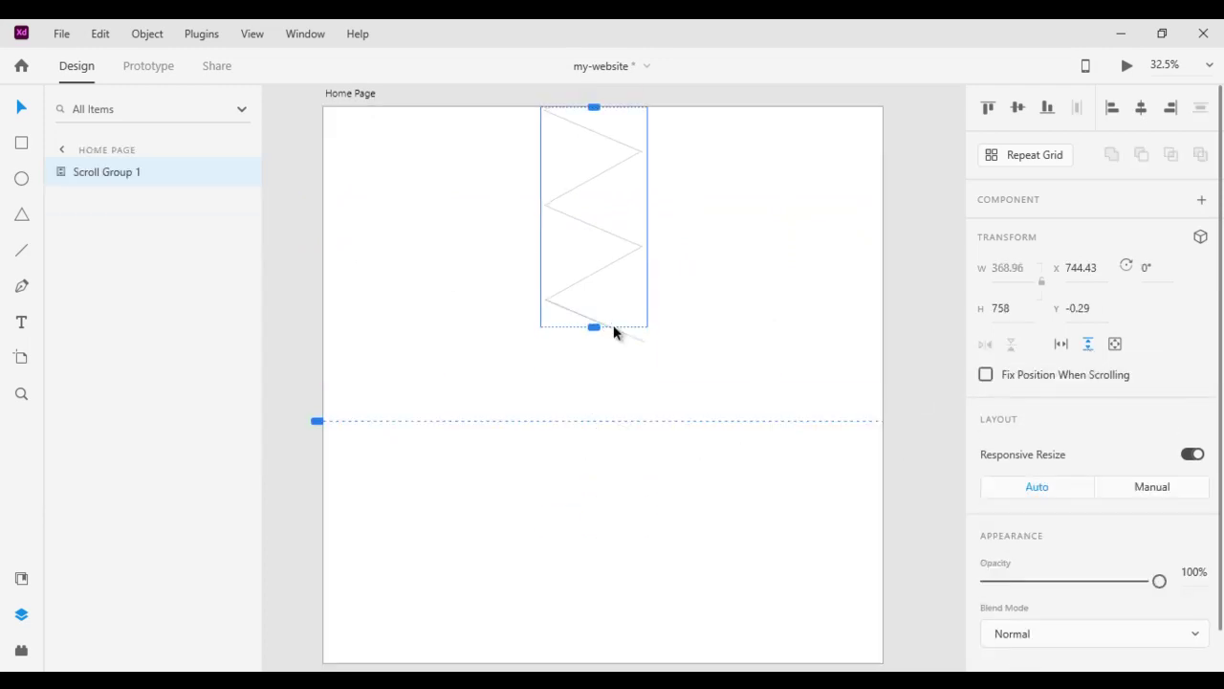
drag(593, 107, 594, 179)
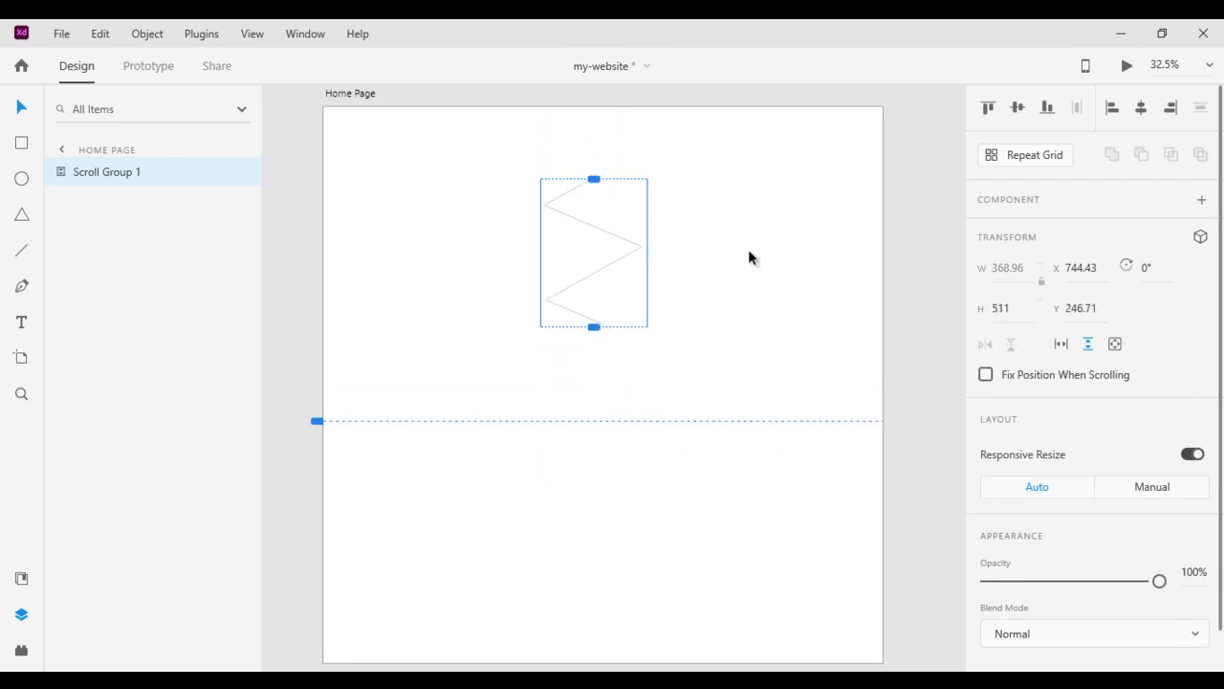
Preview the design on the desktop and test scrolling the zigzag group vertically
click(1127, 65)
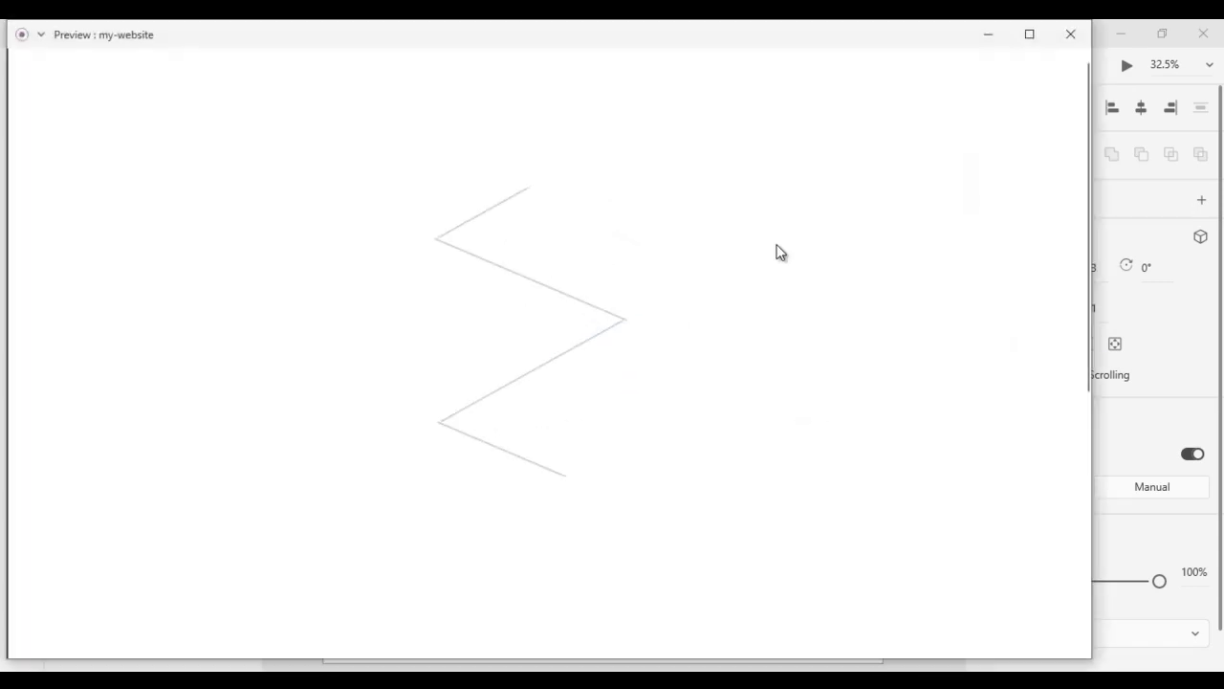
scroll(534, 258, up, 5)
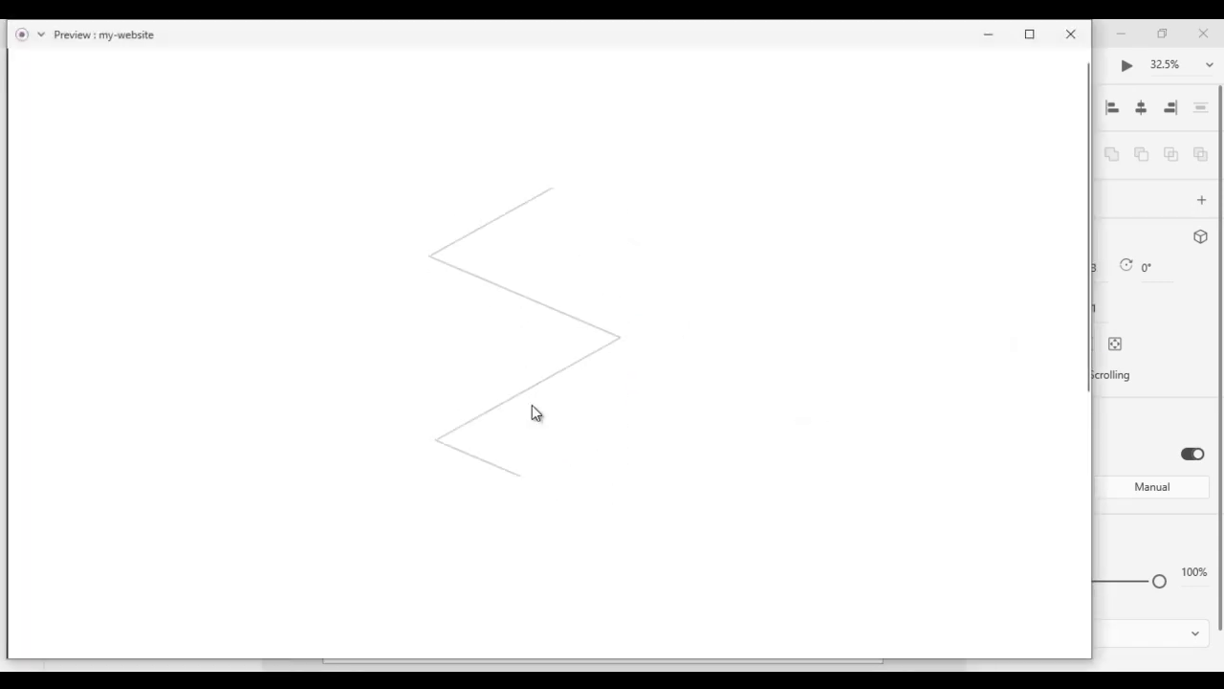
scroll(559, 373, up, 5)
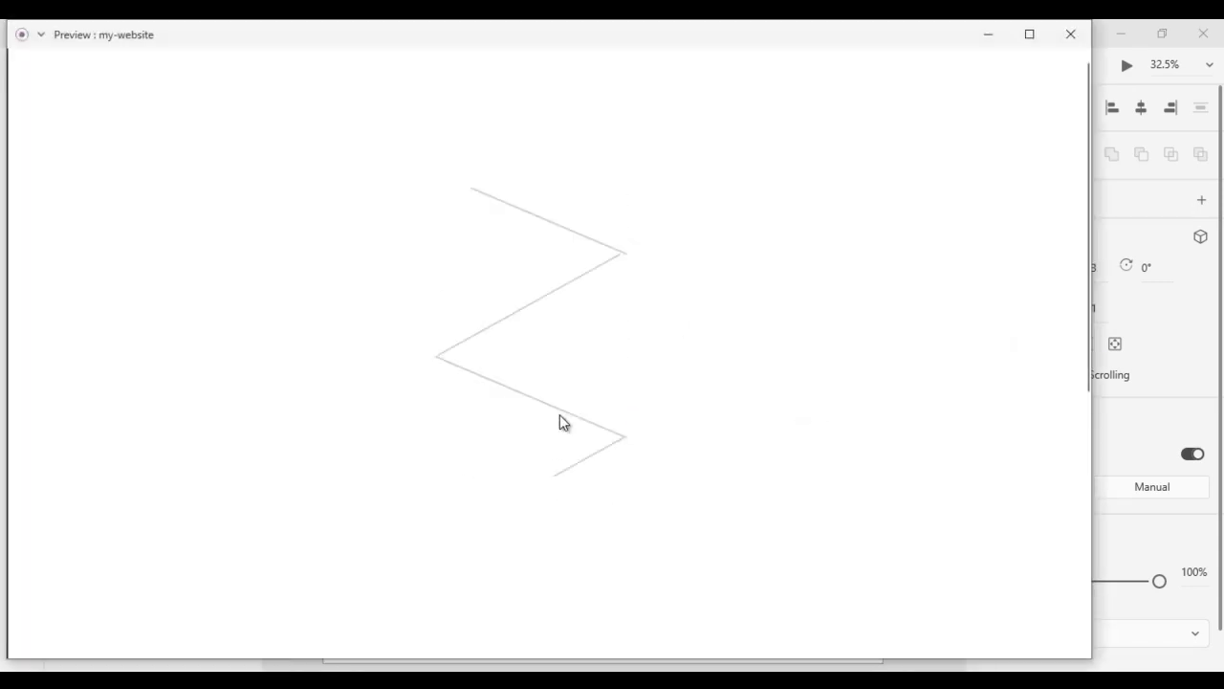
scroll(561, 469, up, 5)
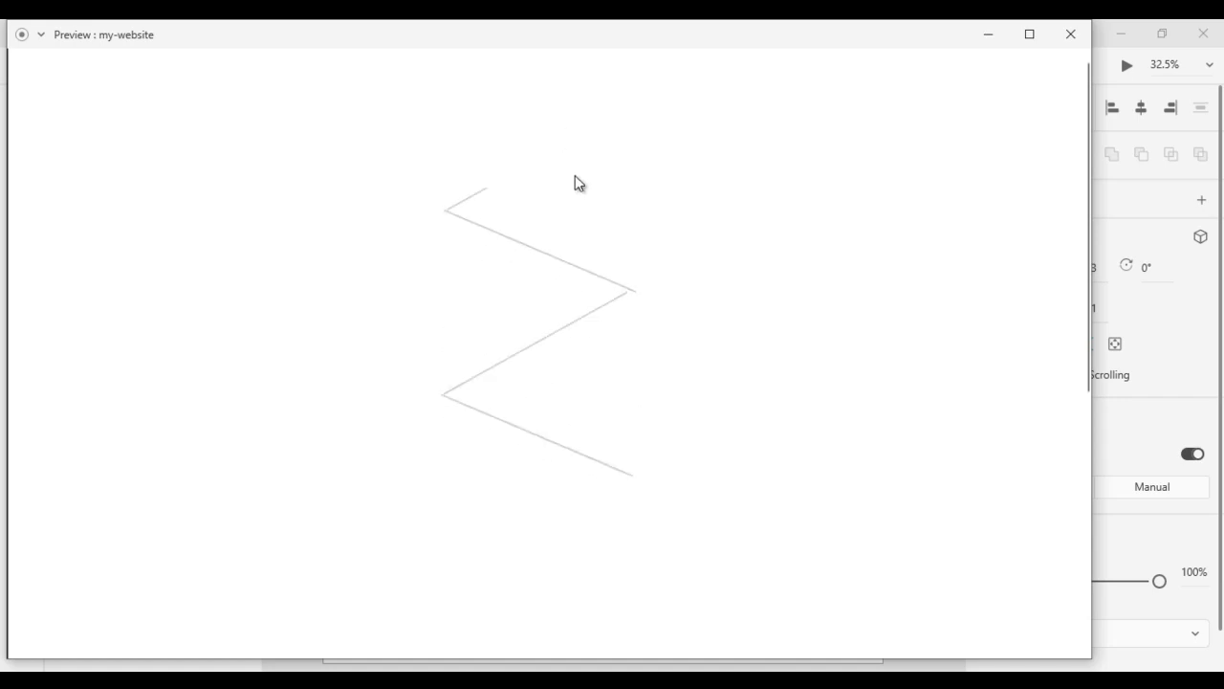
click(1070, 34)
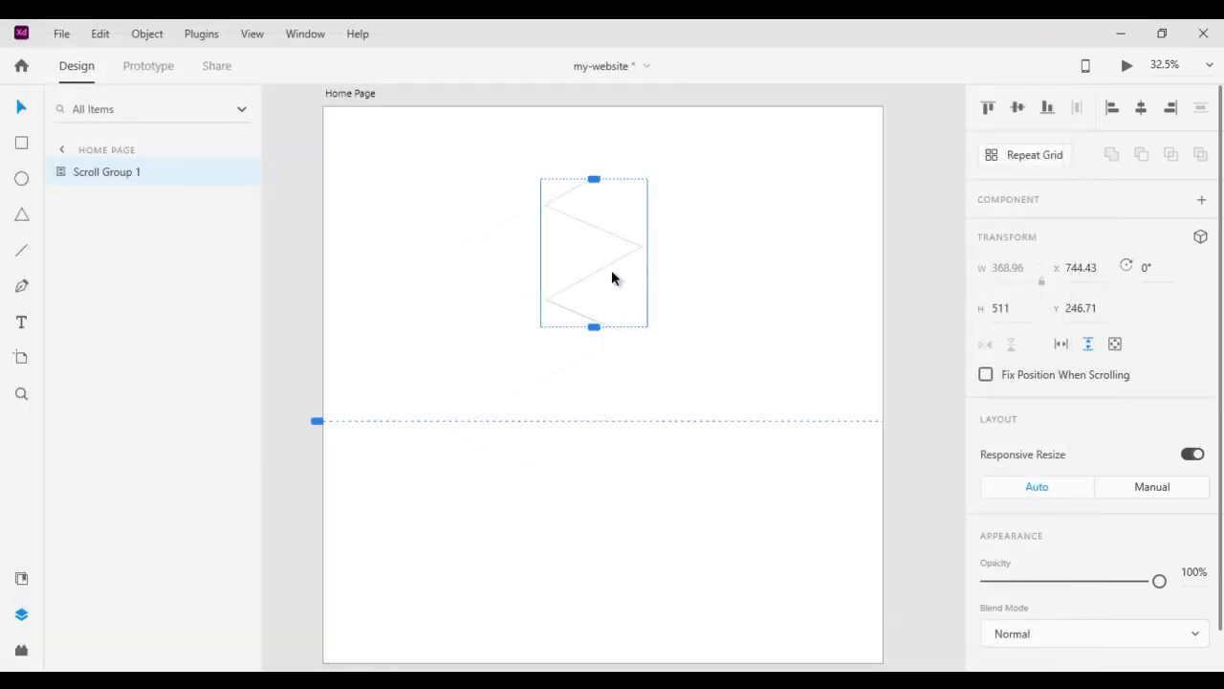
Switch the scroll group to horizontal and vertical scrolling and narrow its viewport to about 110 wide near X 893
click(1116, 345)
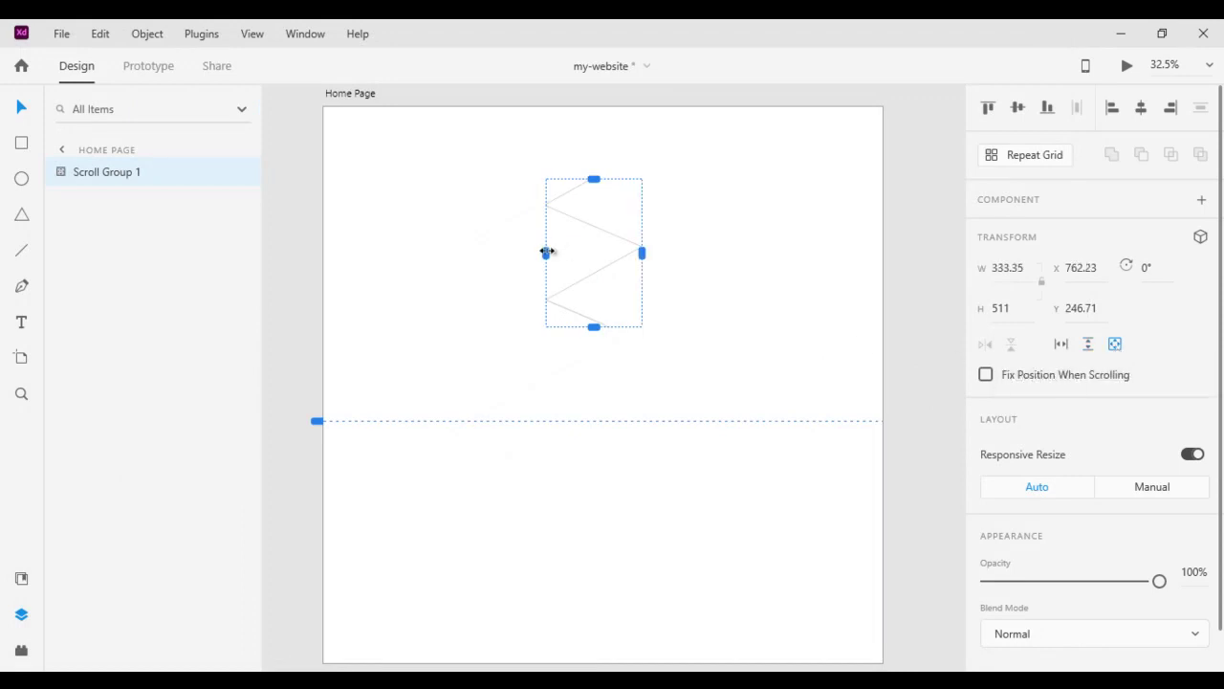
drag(546, 252, 585, 252)
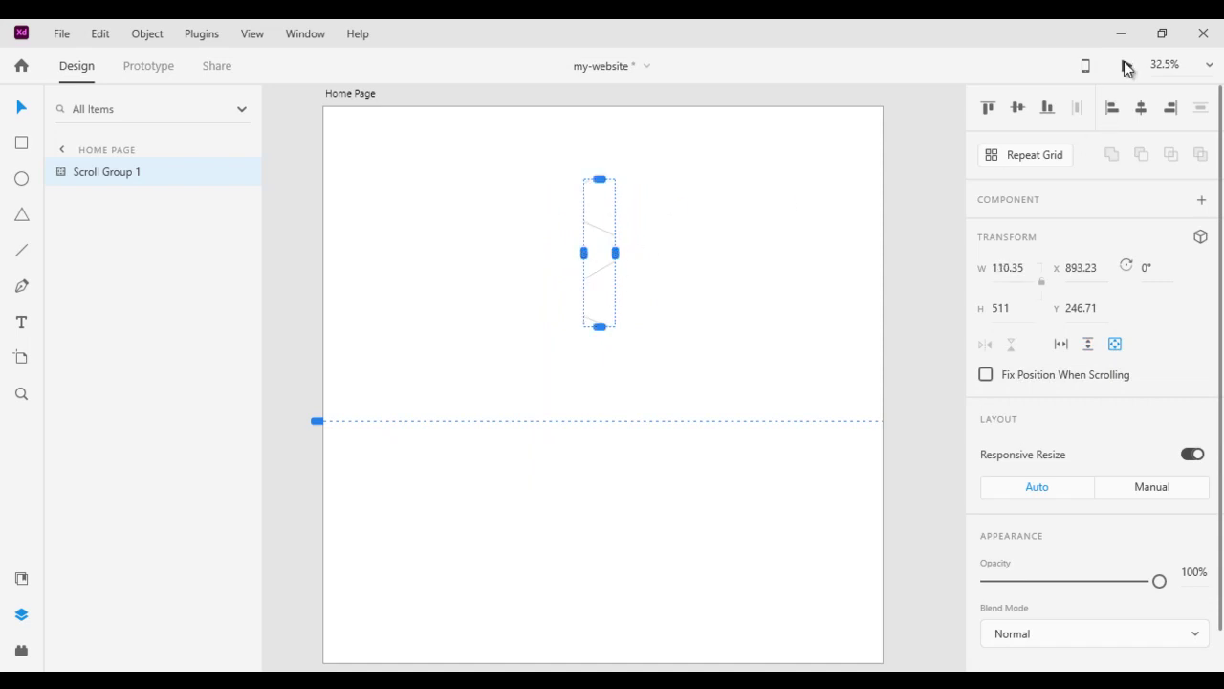
Preview the design on the desktop and test scrolling the zigzag group in both directions
click(1127, 66)
drag(552, 474, 550, 279)
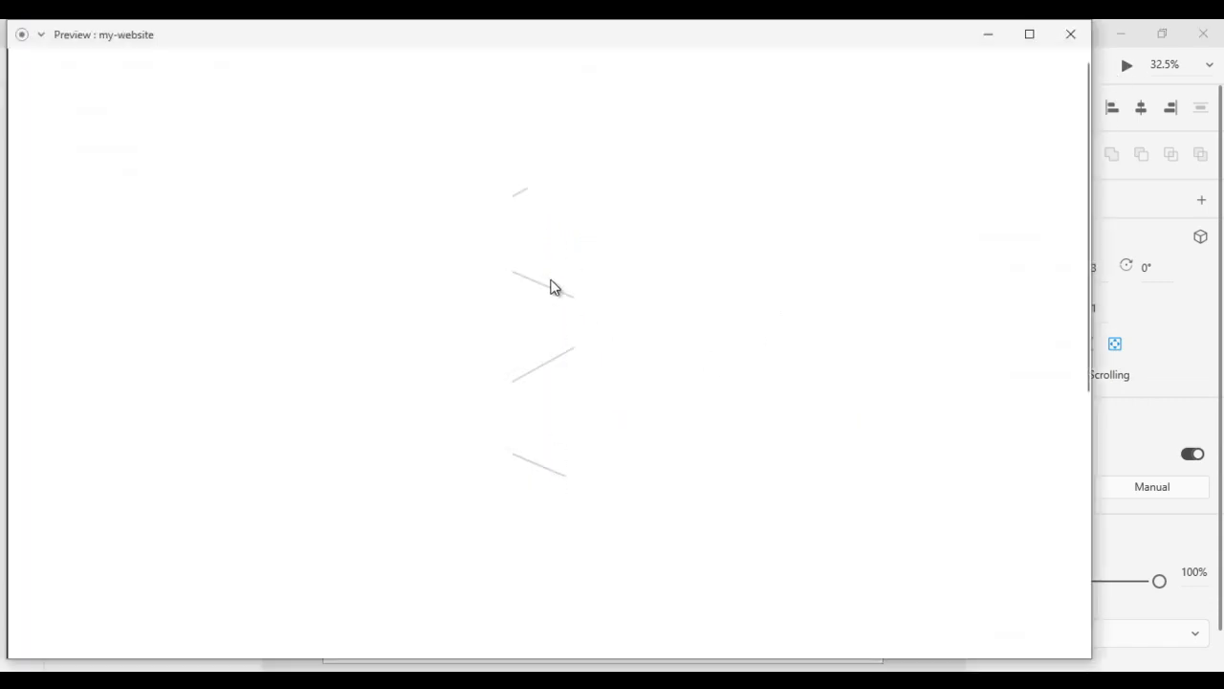
drag(549, 465, 549, 283)
drag(548, 428, 557, 274)
drag(684, 276, 300, 281)
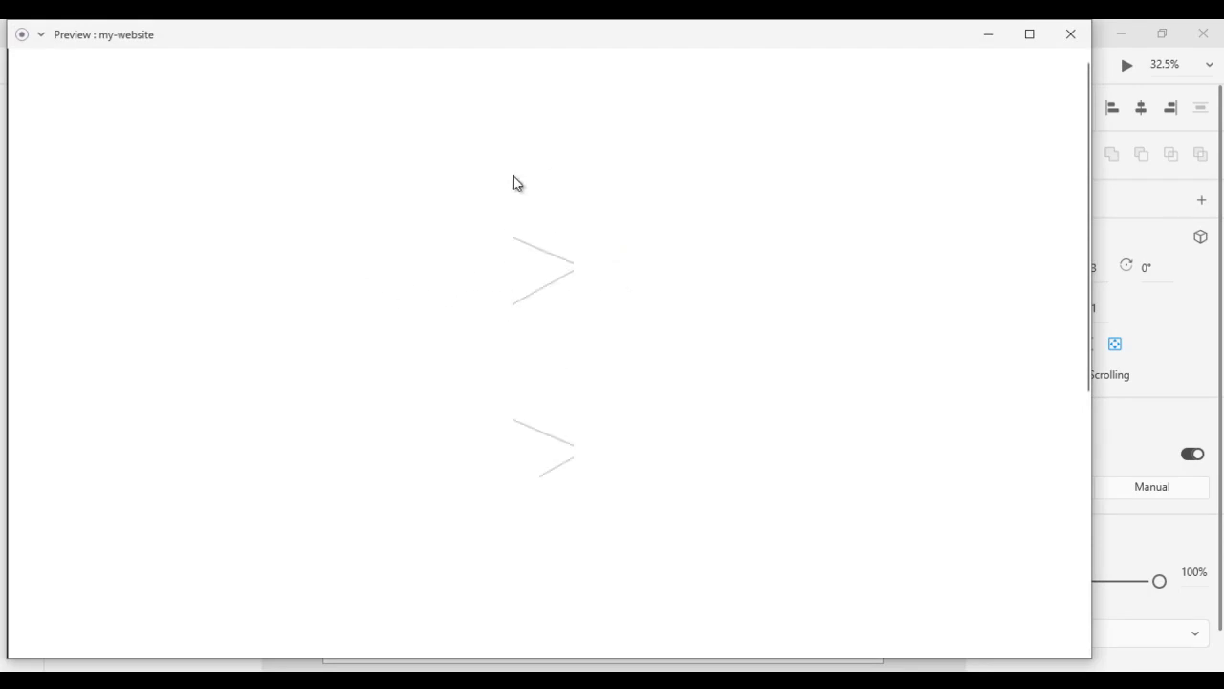
click(1065, 44)
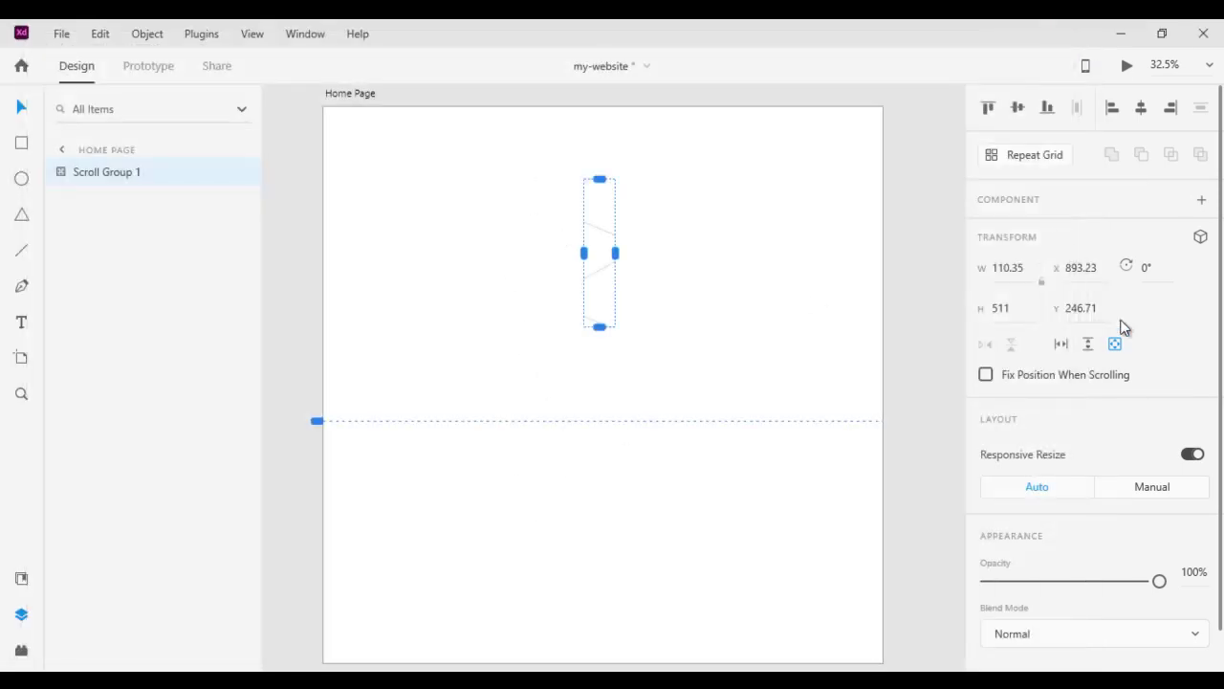
Remove scrolling from the zigzag group and delete all of its lines from the artboard
click(1114, 345)
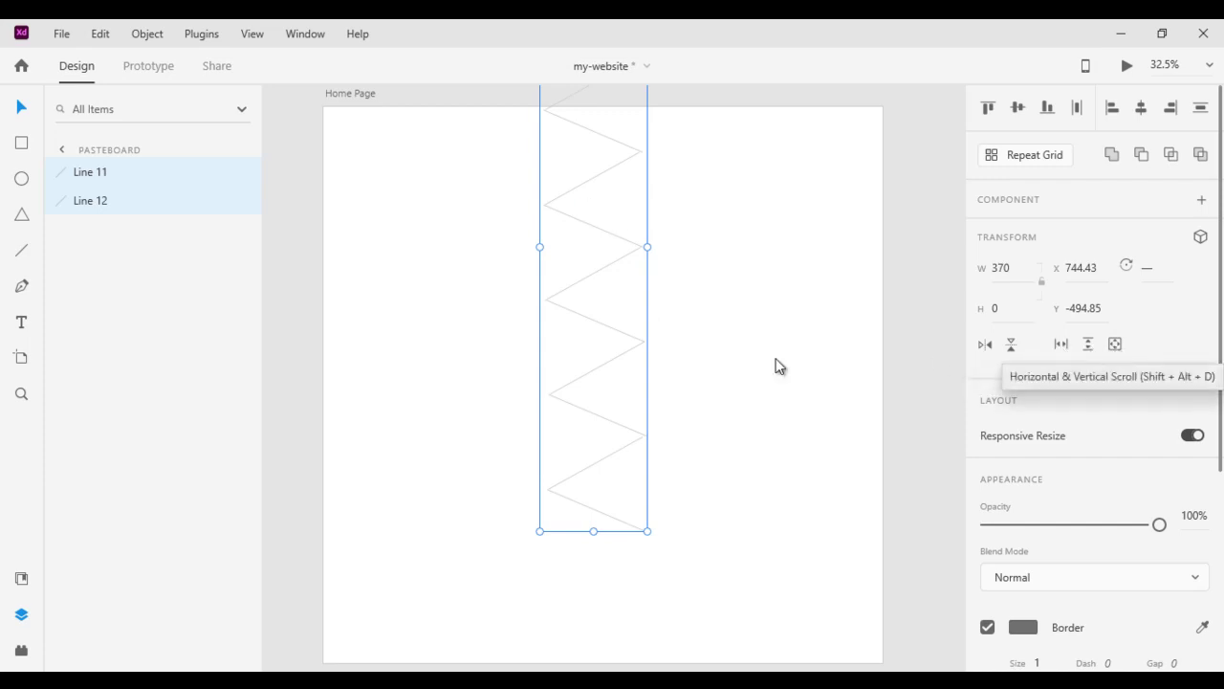
key(Delete)
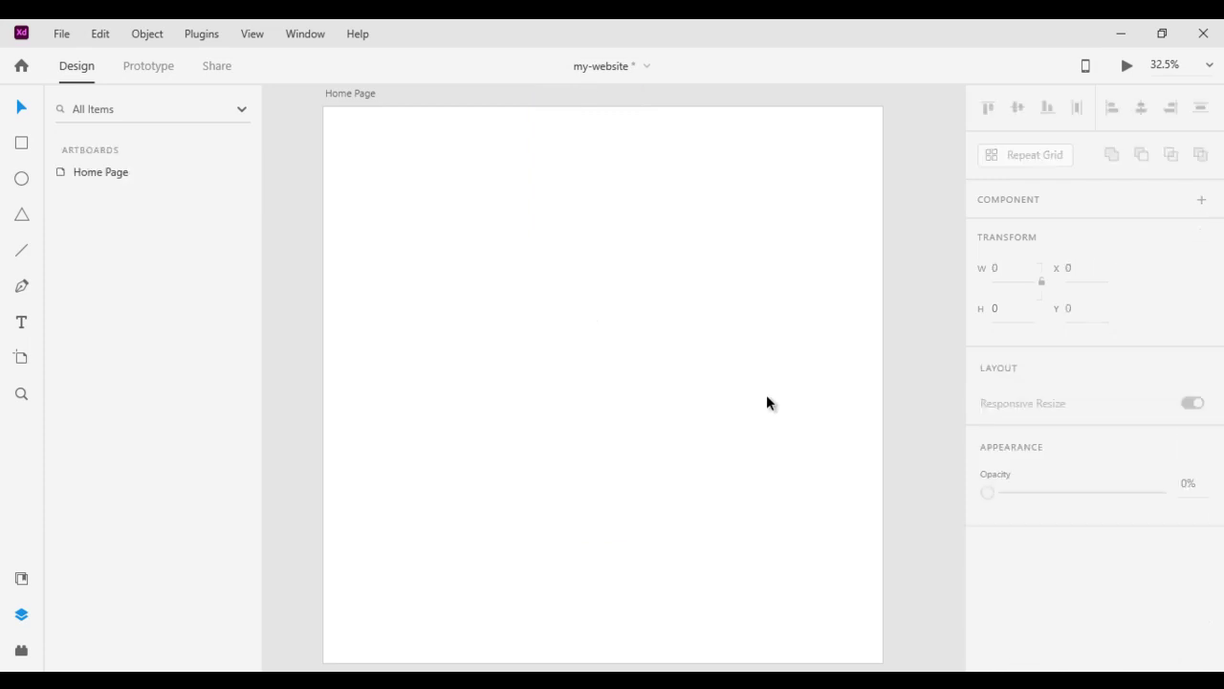
Draw a line about 920 wide near X 430.5, Y 384.5 and set its height to 0
click(26, 254)
drag(450, 219, 717, 225)
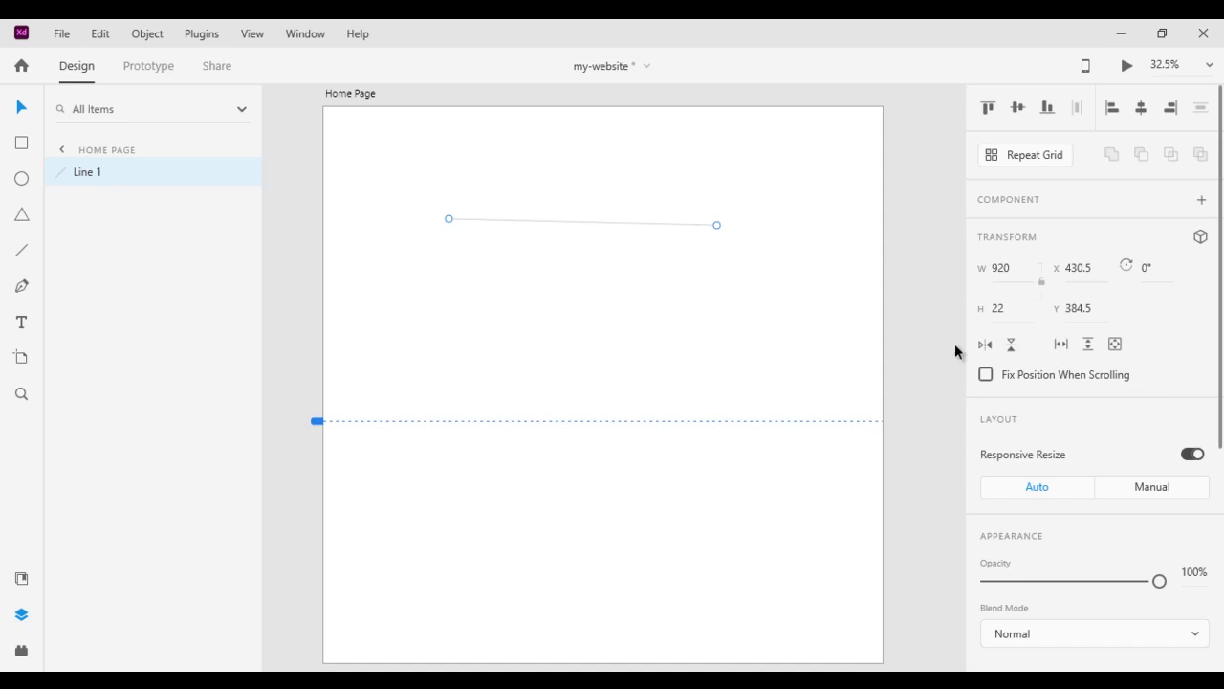
click(1002, 310)
key(Return)
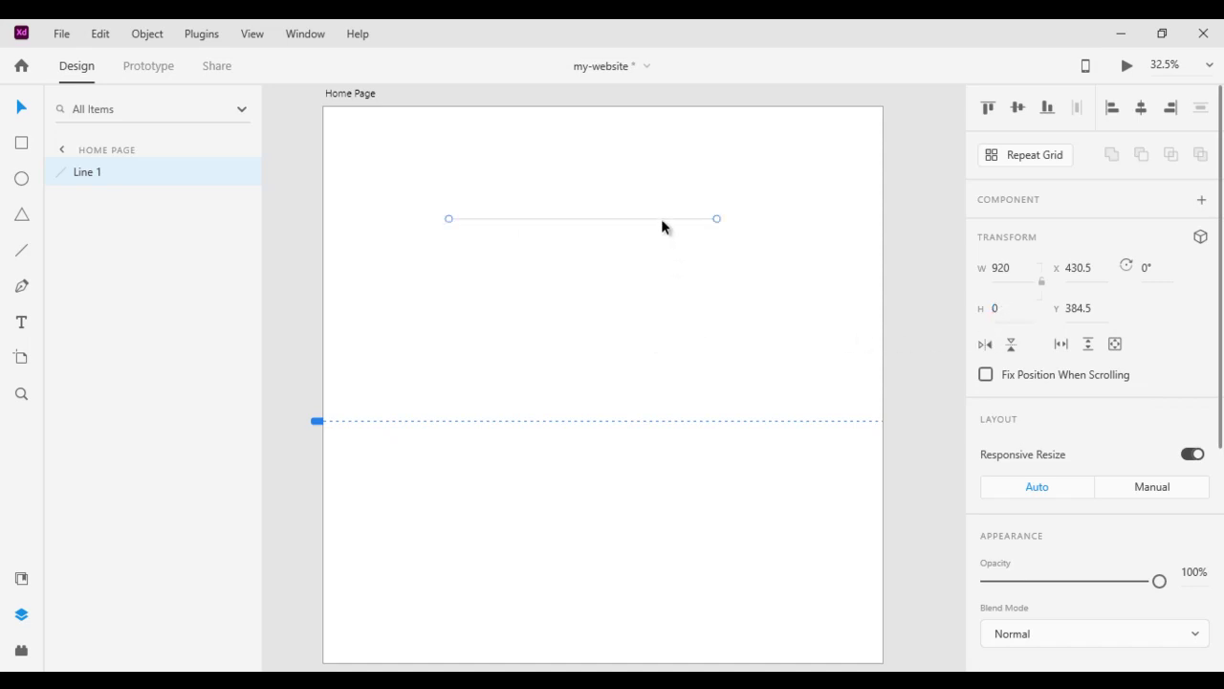
Duplicate the horizontal line twice below the original, evenly spaced with the copies at Y 537.5 and Y 690.5
key(ctrl+d)
drag(661, 219, 685, 375)
click(659, 296)
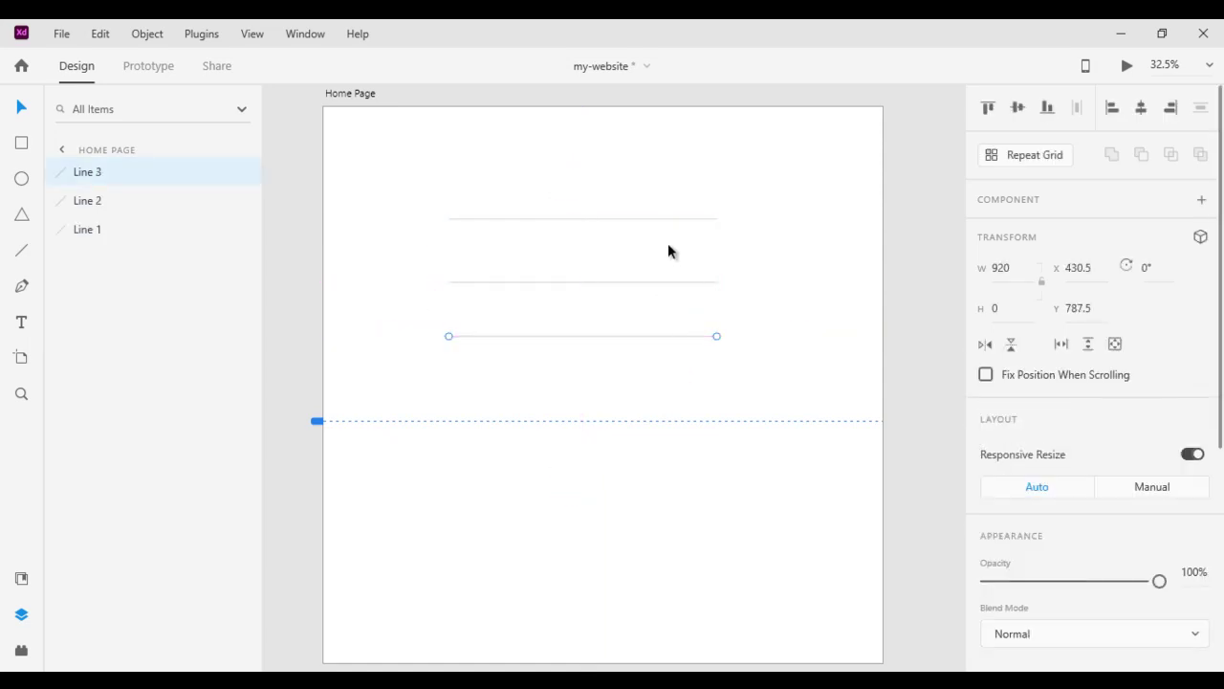
click(623, 281)
drag(622, 281, 623, 263)
drag(627, 336, 691, 327)
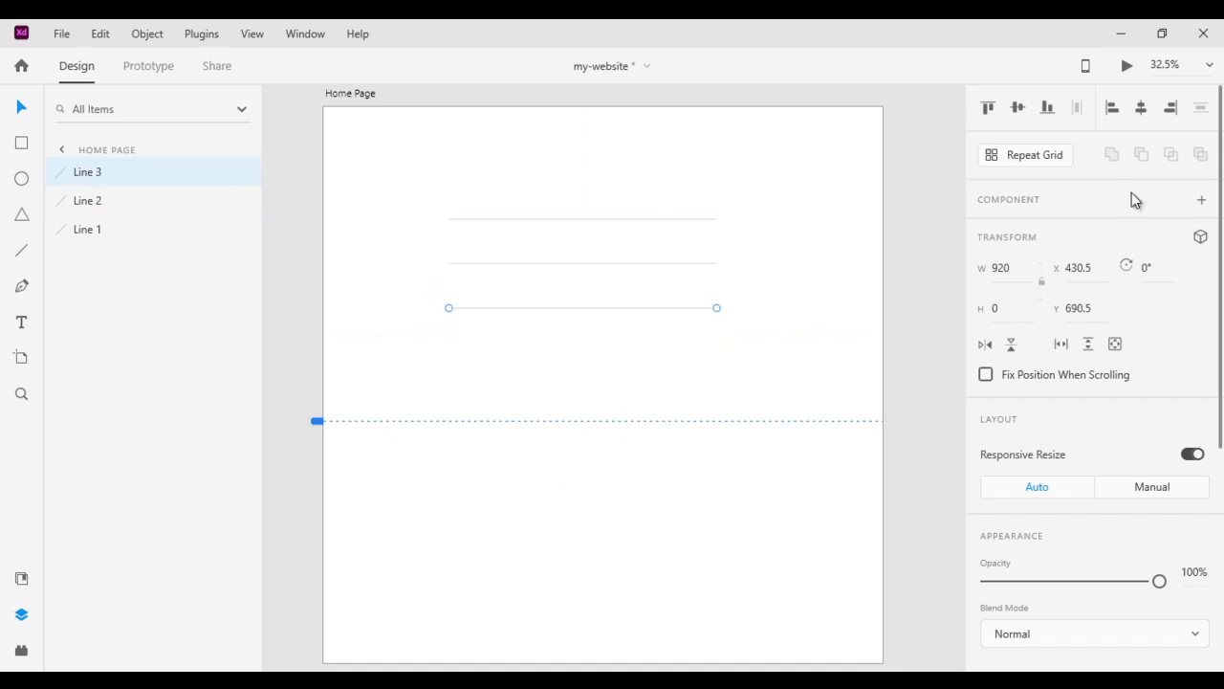
Preview the three lines on the desktop and scroll the page to check how they move
click(1127, 65)
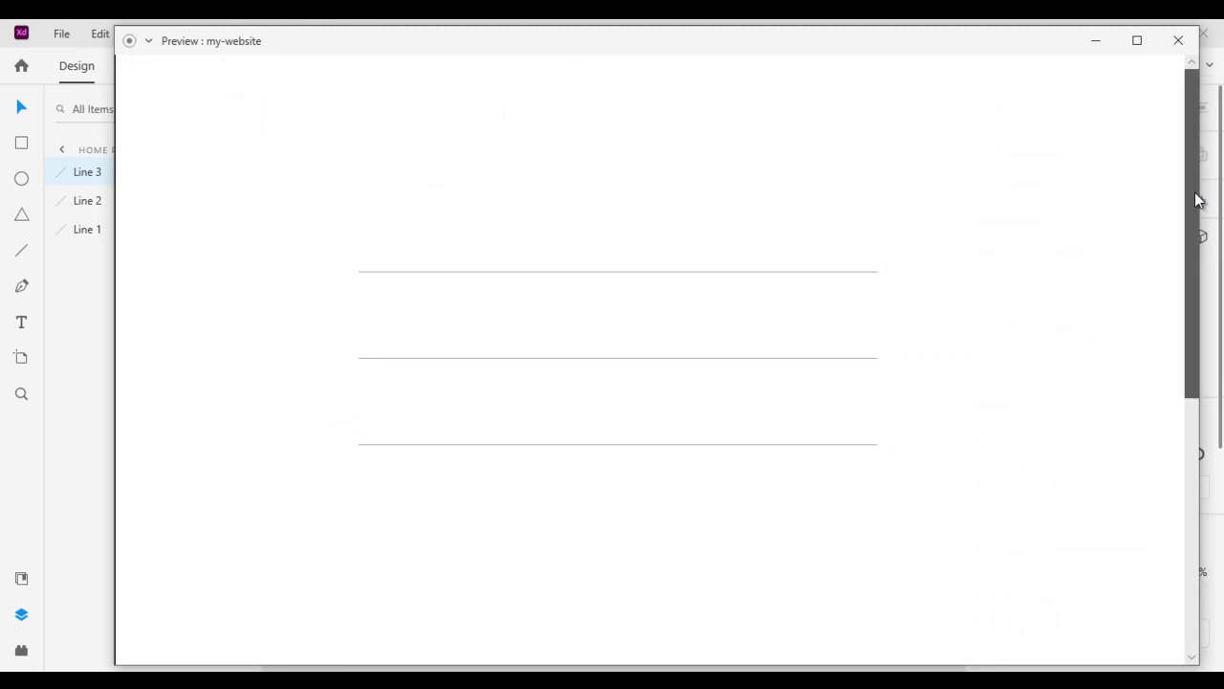
drag(1193, 198, 1157, 100)
click(1185, 50)
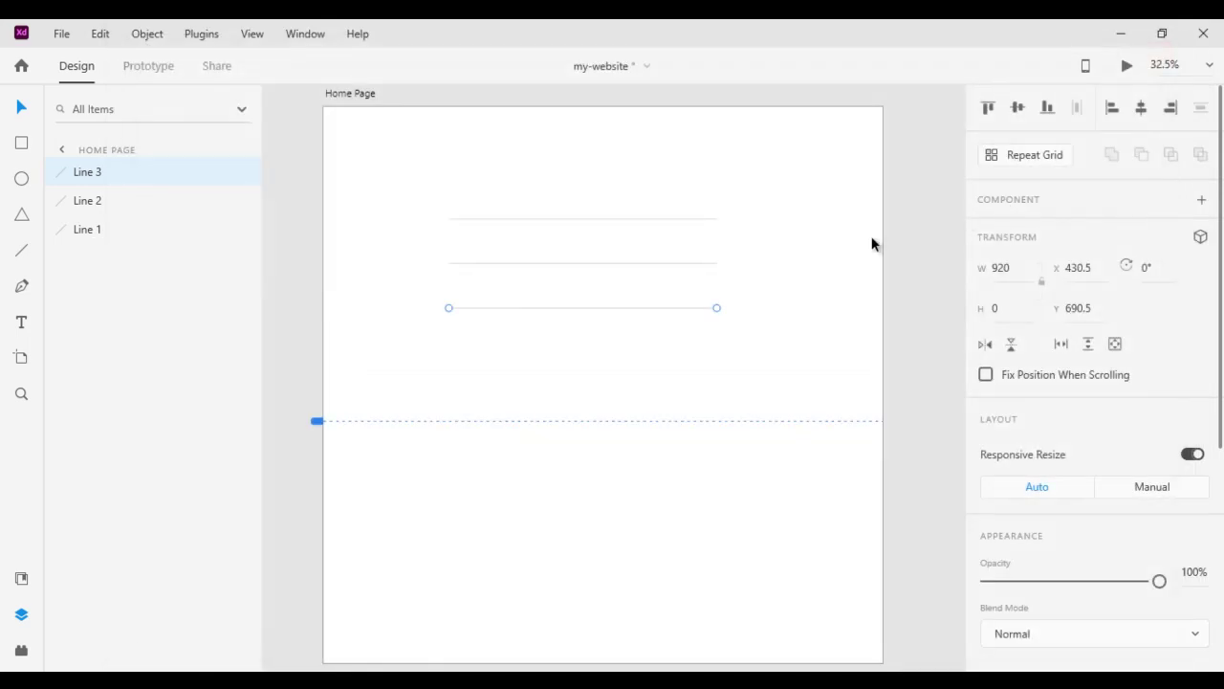
Fix the top line's position when scrolling and test it by scrolling the page in the desktop preview
click(646, 218)
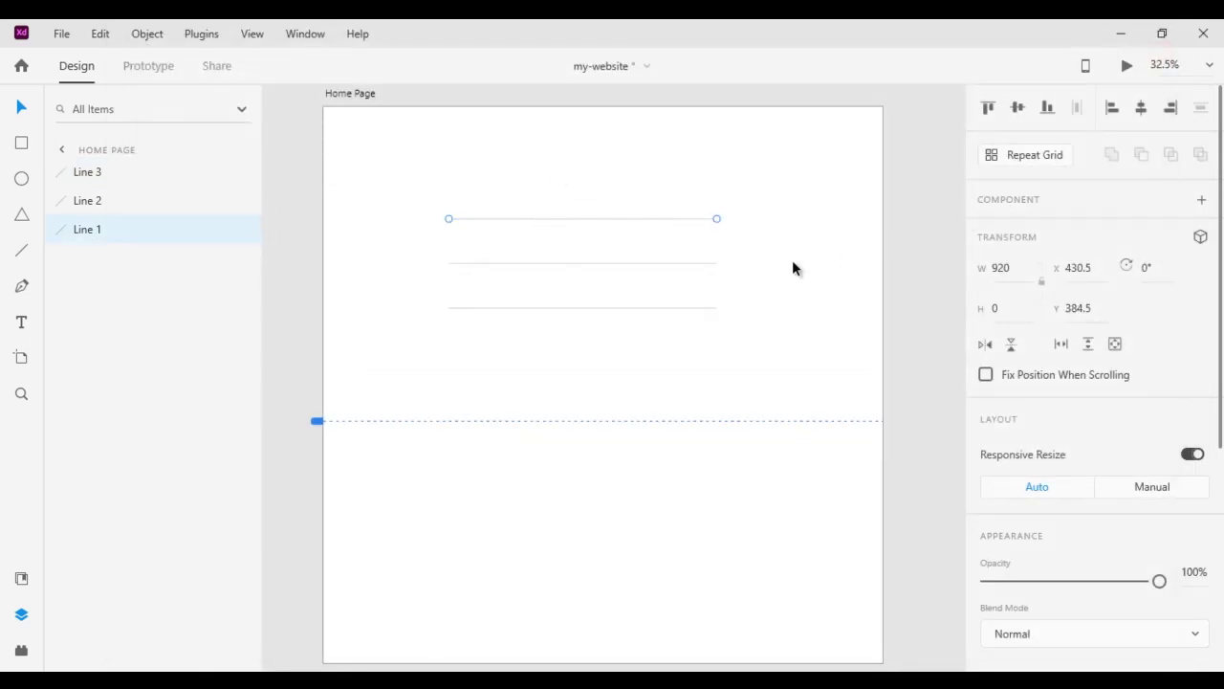
click(986, 376)
click(1124, 66)
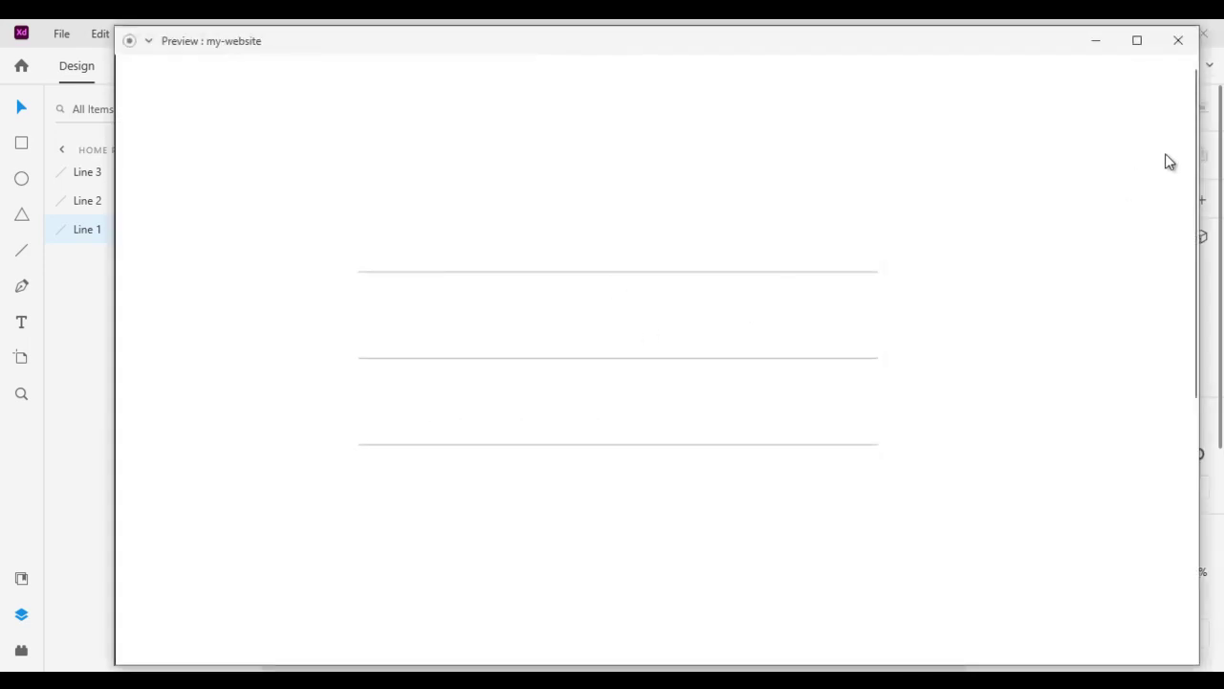
drag(1193, 172, 1193, 198)
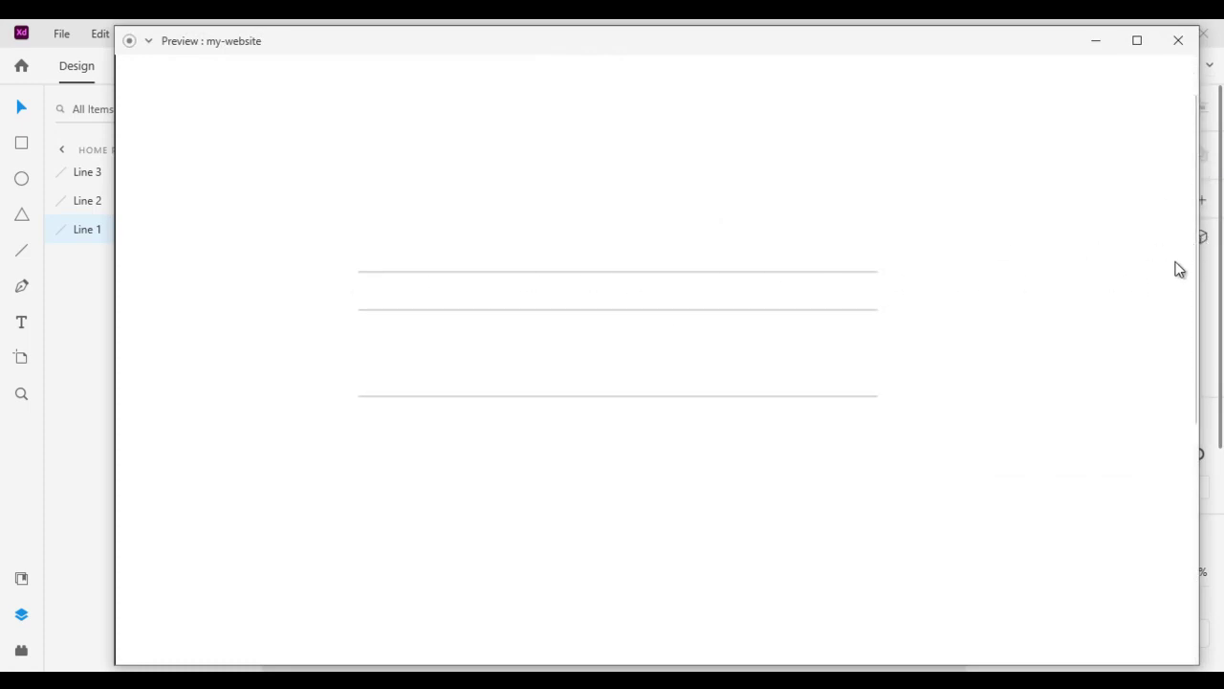
drag(1196, 270, 1156, 83)
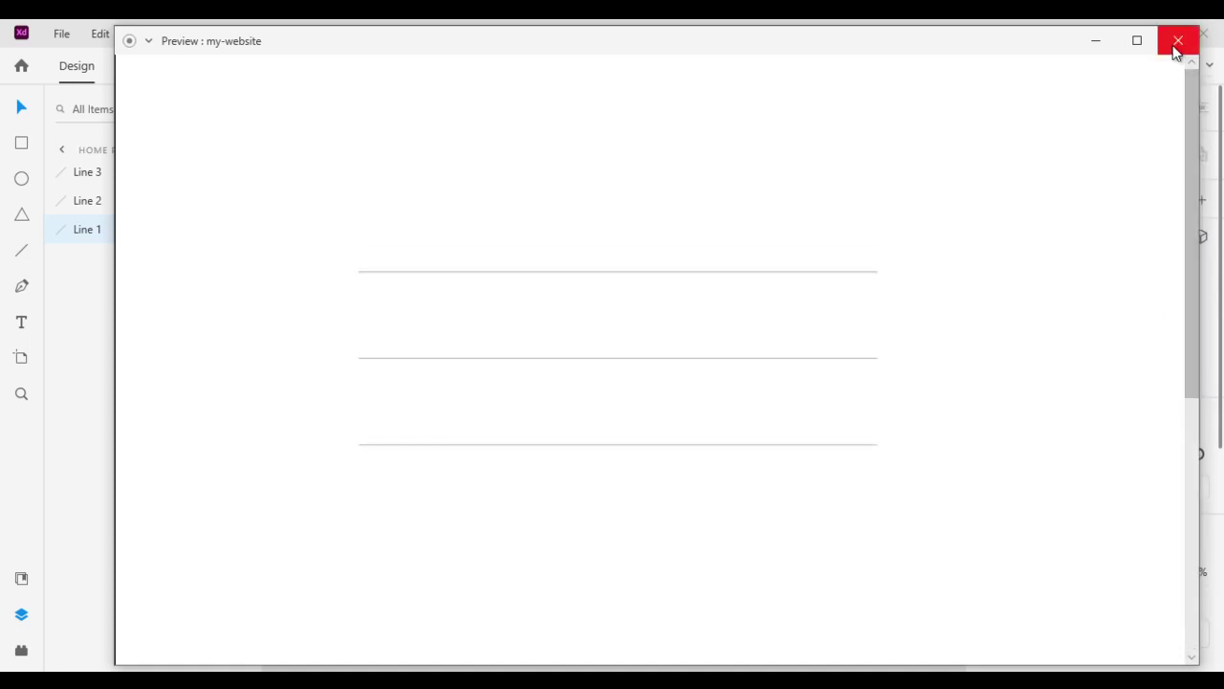
click(1178, 40)
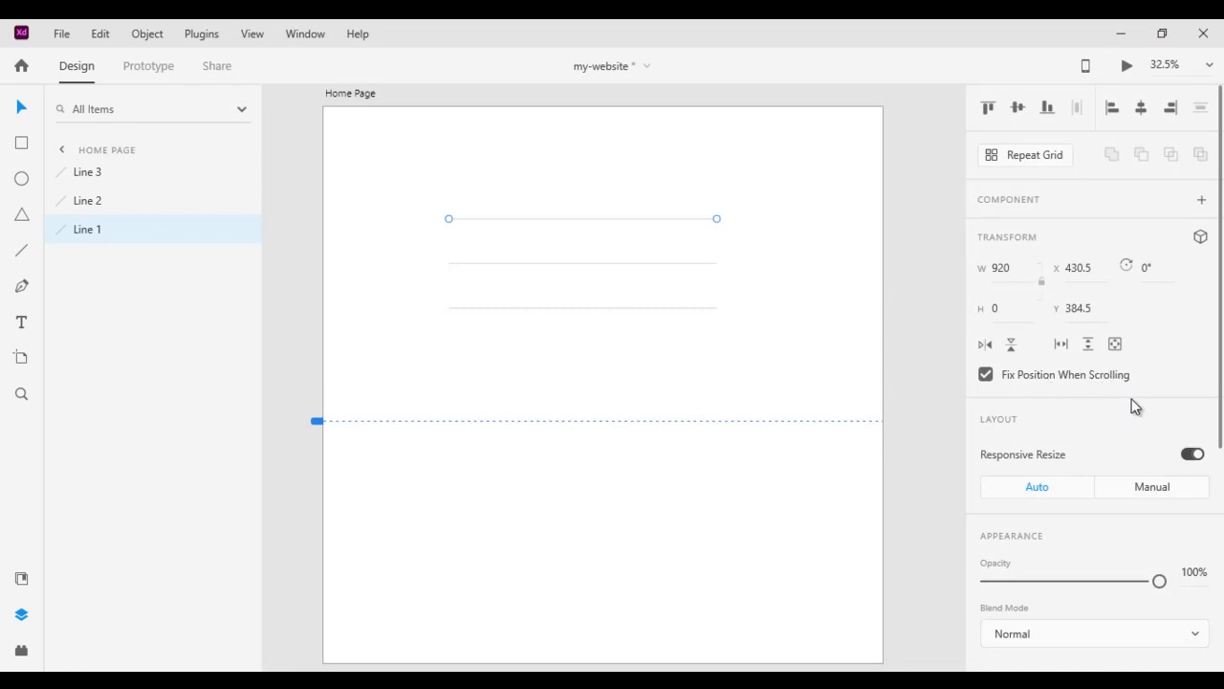
Set the responsive resize layout of all three lines to Manual
scroll(1153, 406, down, 3)
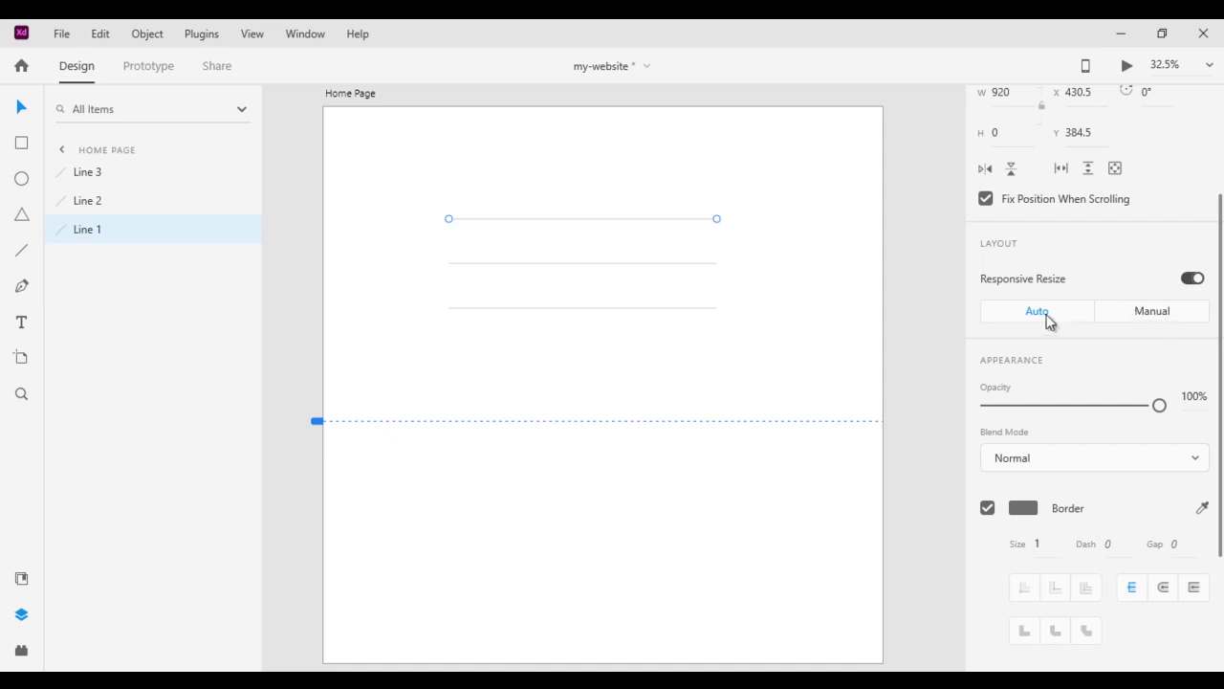
click(1173, 319)
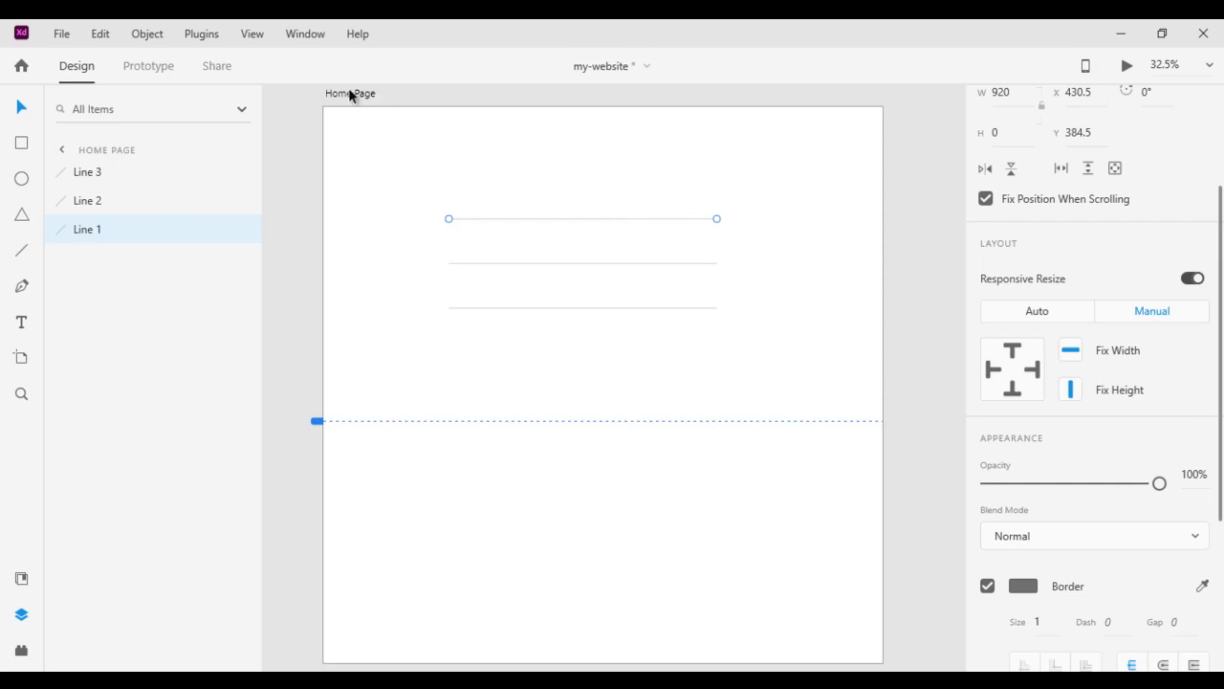
click(638, 263)
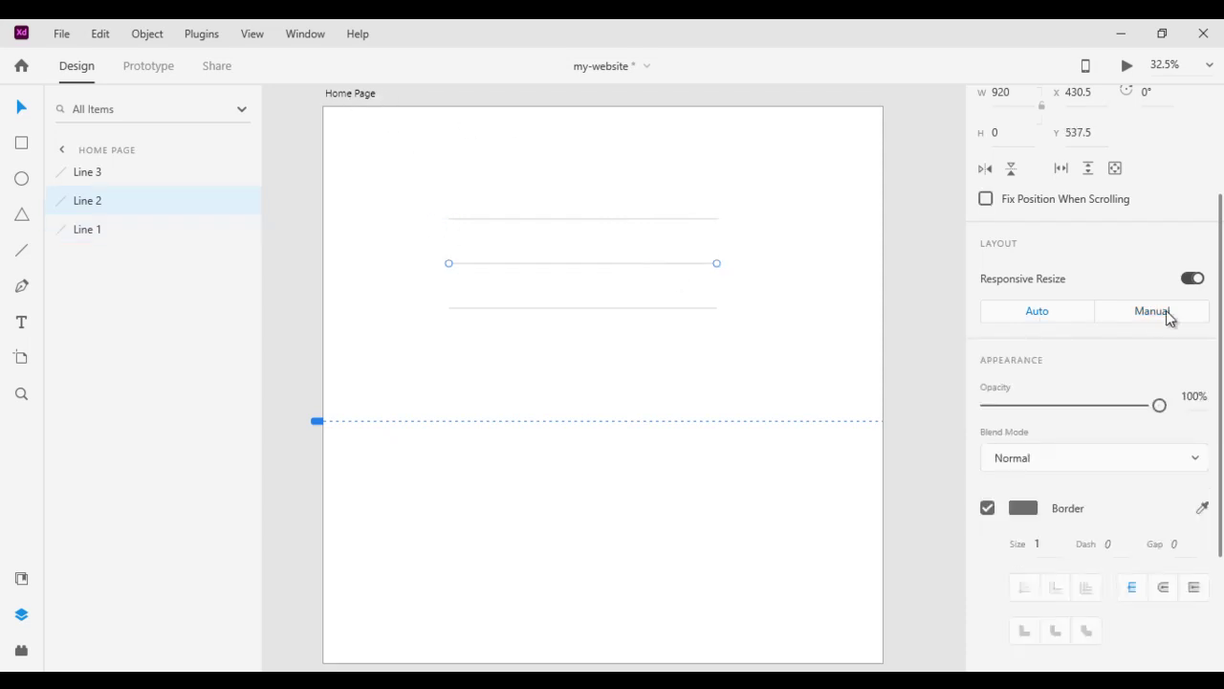
click(1152, 311)
click(651, 308)
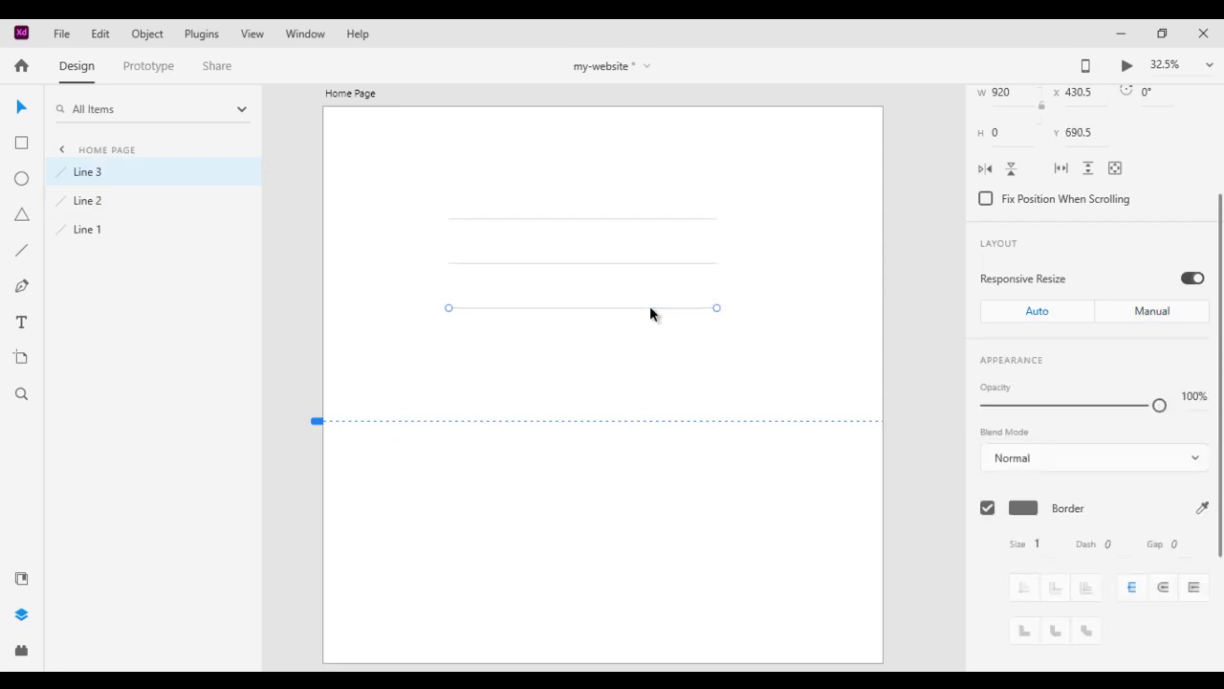
click(1154, 314)
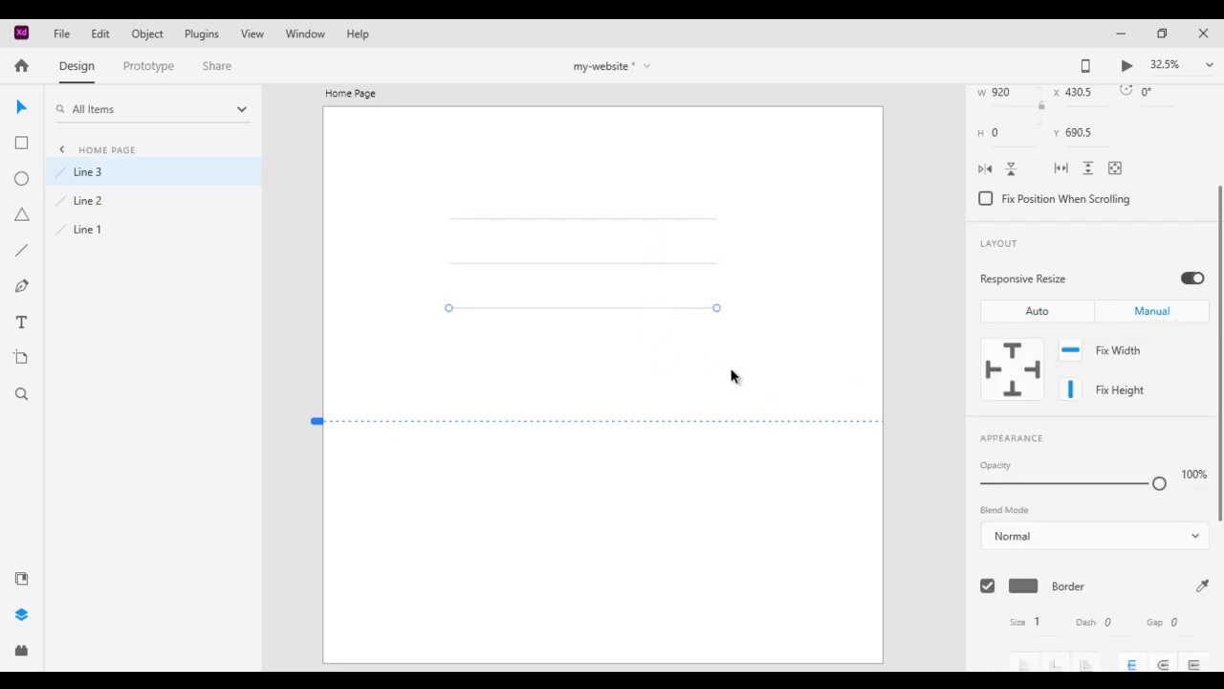
Narrow the Home Page artboard to a width of about 1477 to test how the fixed-width lines respond
click(349, 95)
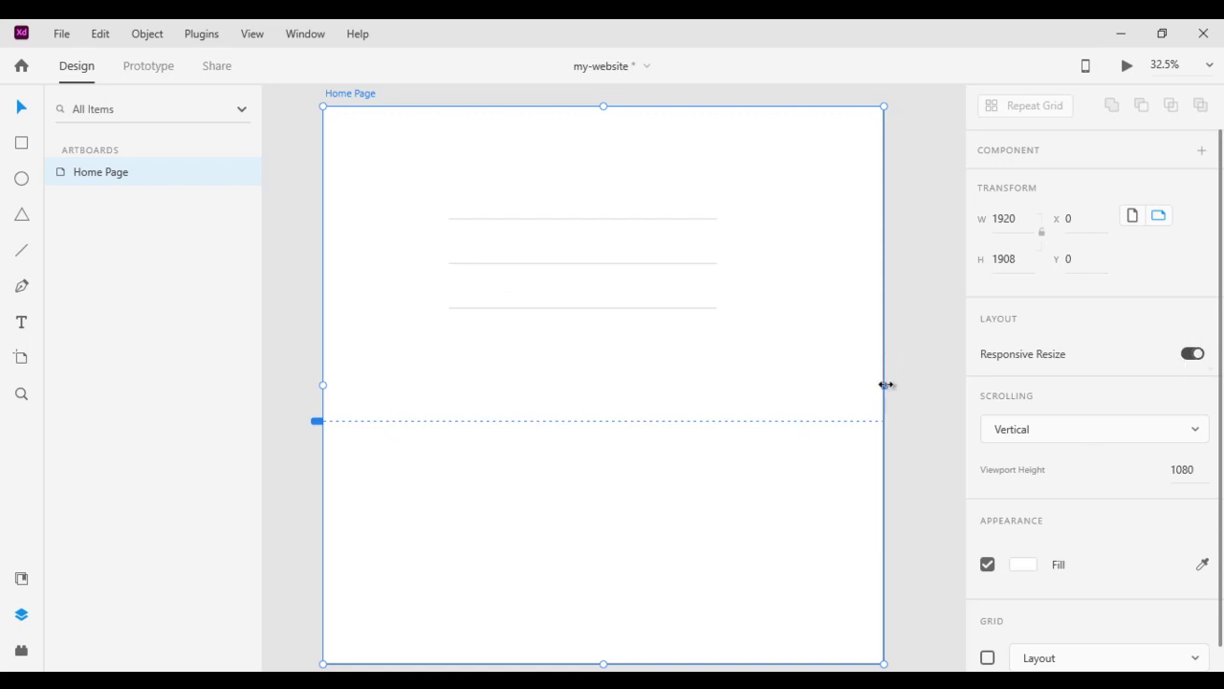
drag(886, 385, 801, 384)
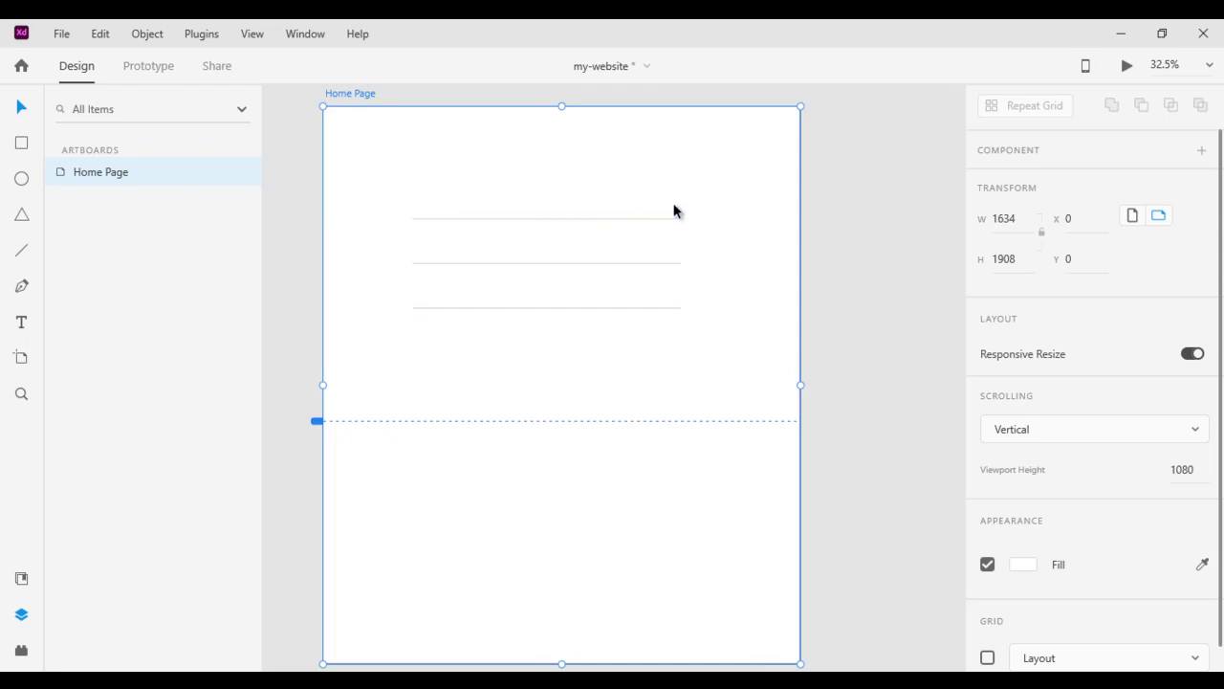
drag(800, 383, 754, 386)
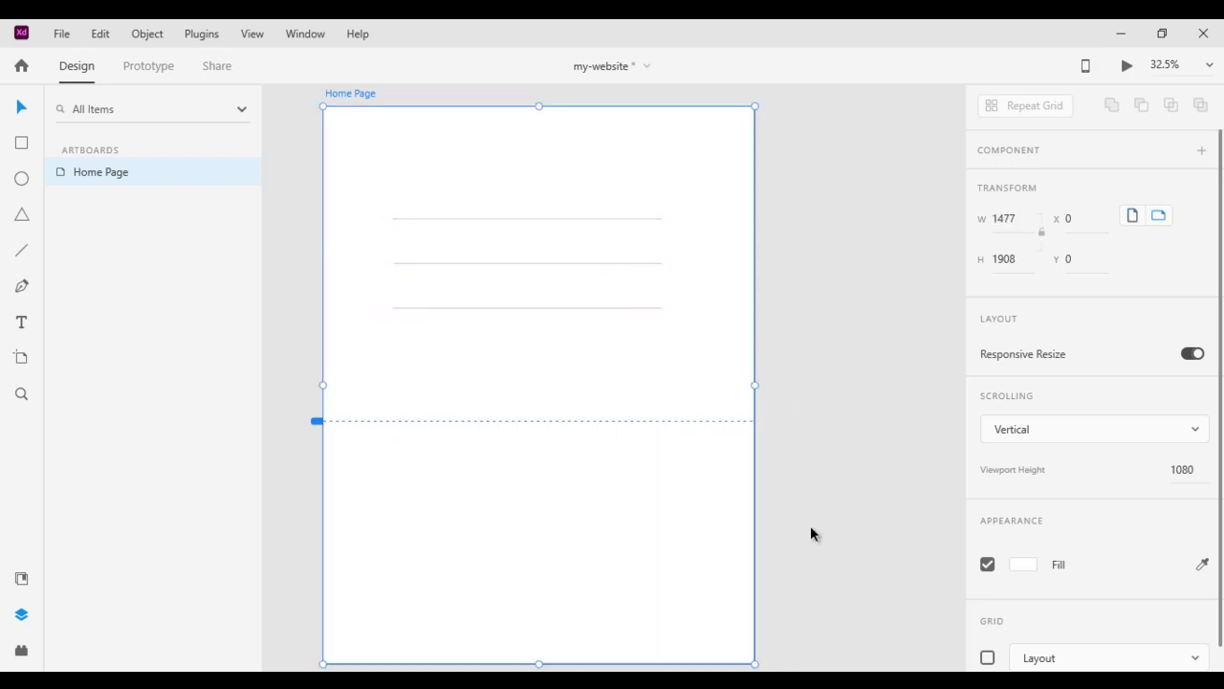
Turn off Fix Width for all three lines and test it by widening the artboard to about 1751
click(557, 221)
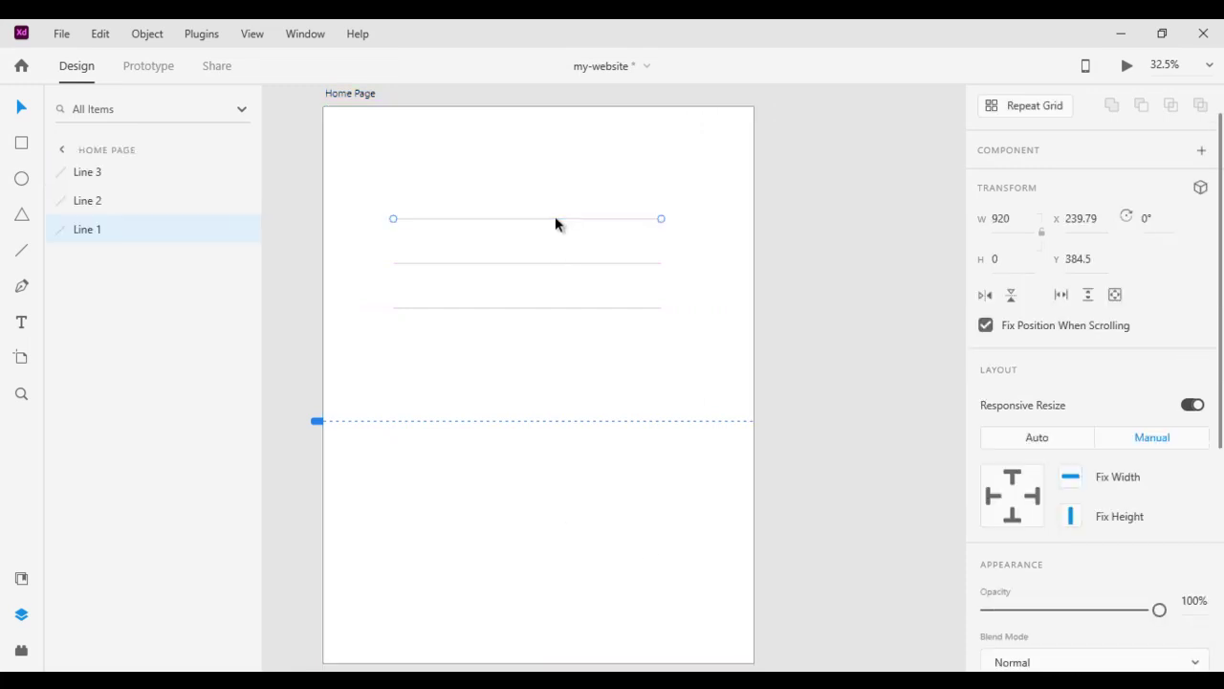
shift+click(597, 263)
shift+click(593, 307)
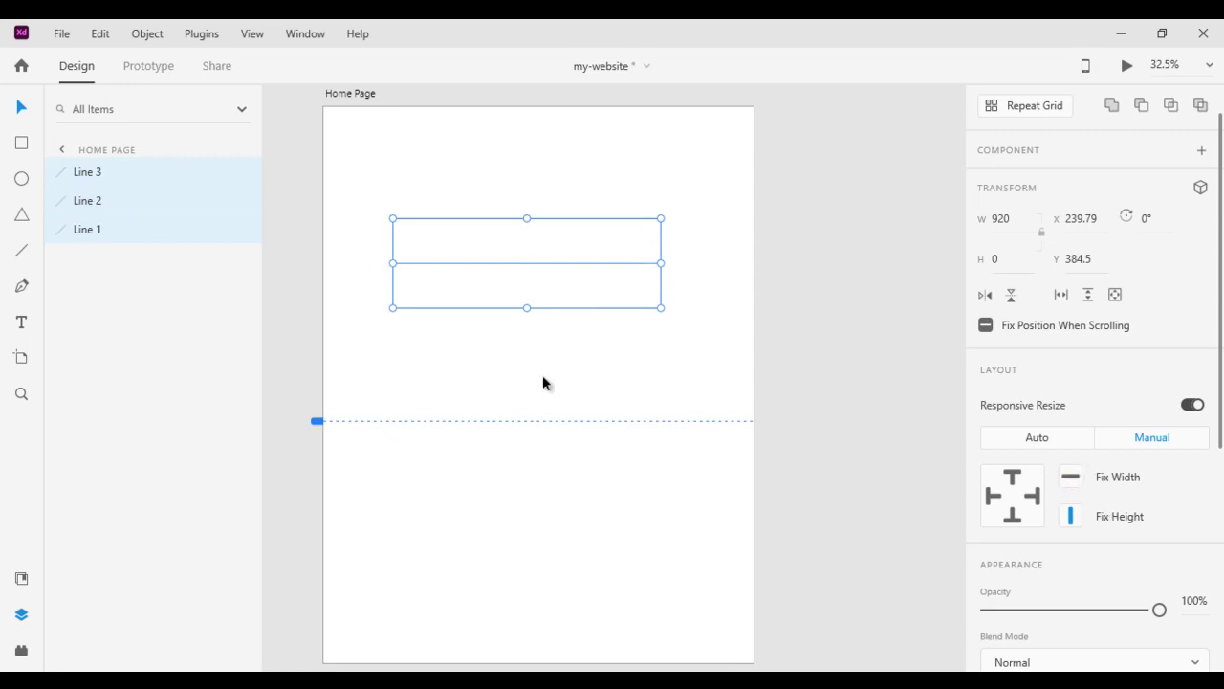
click(365, 95)
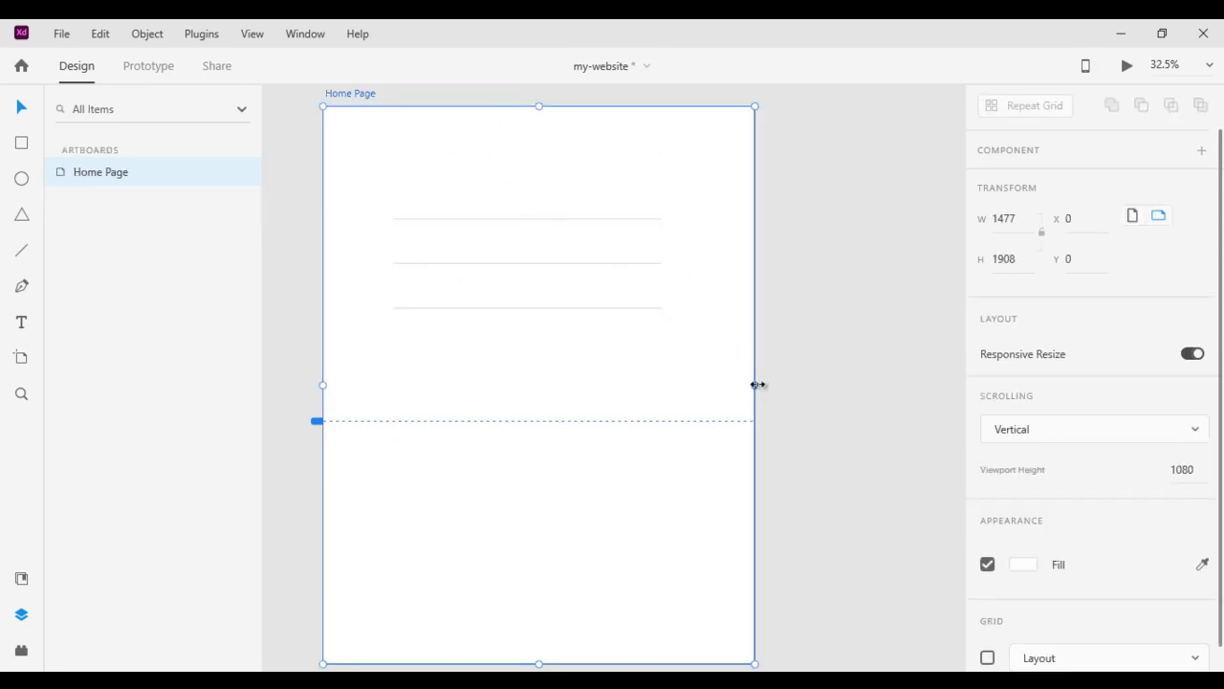
drag(757, 384, 833, 382)
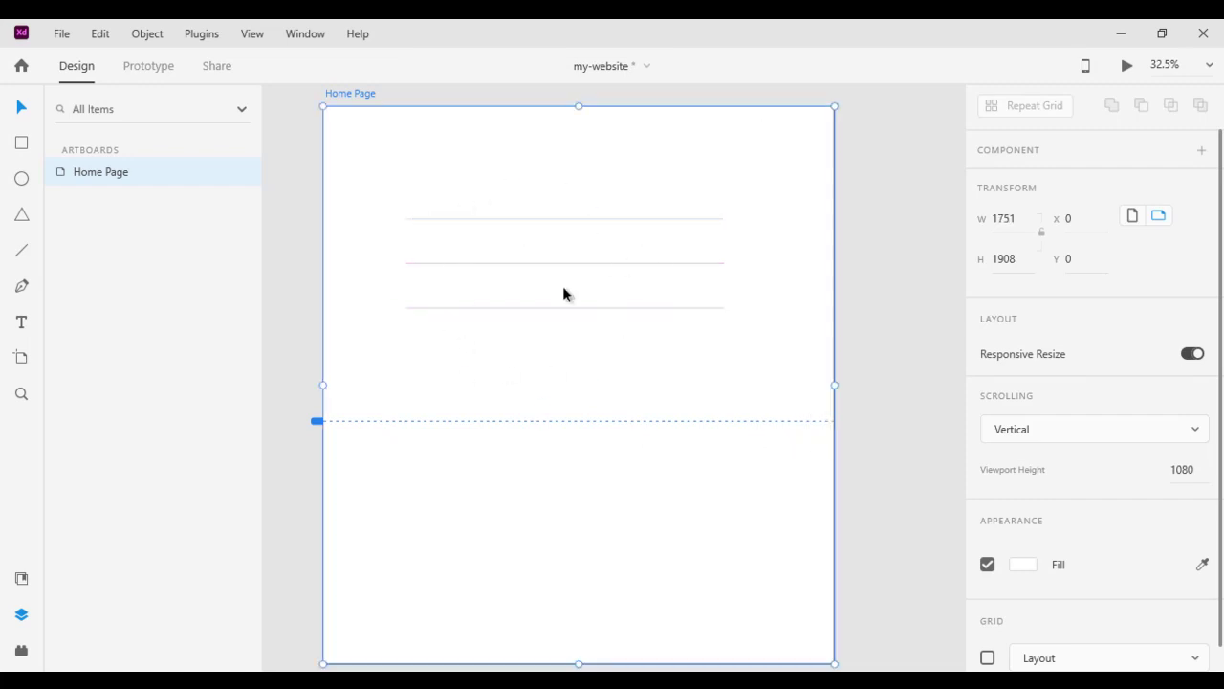
Fix the top line to the left and top, and test it by resizing the artboard narrower and wider, ending at a width of about 1717
click(509, 218)
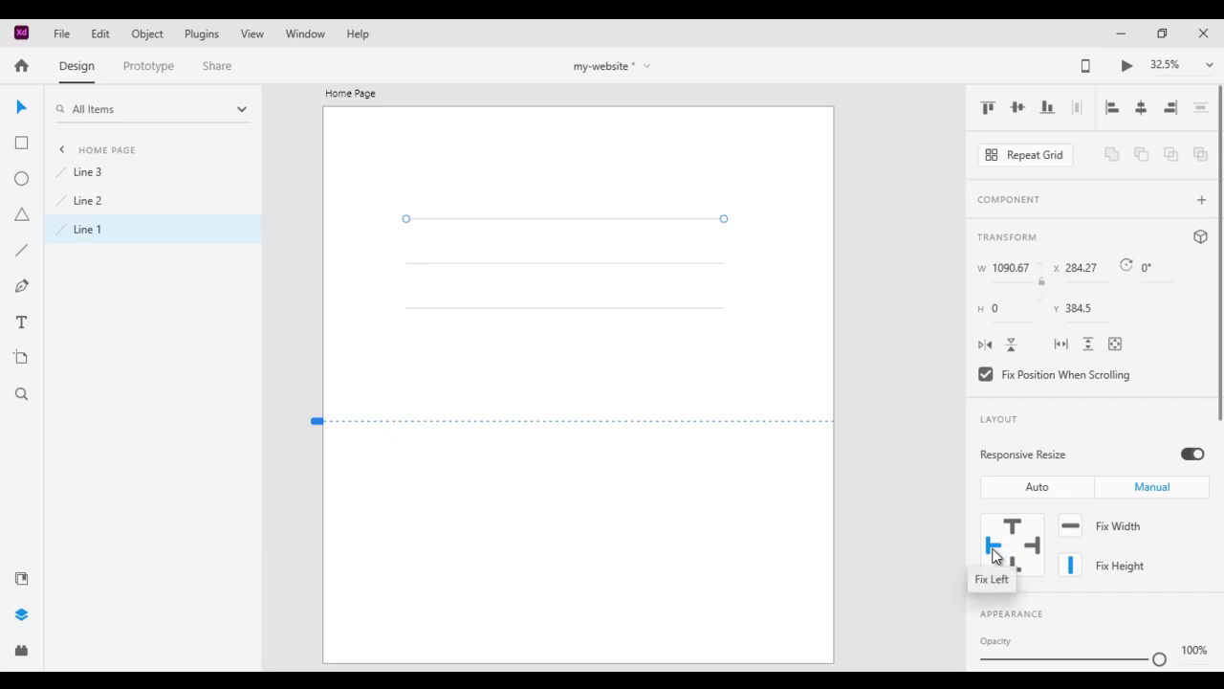
click(1013, 528)
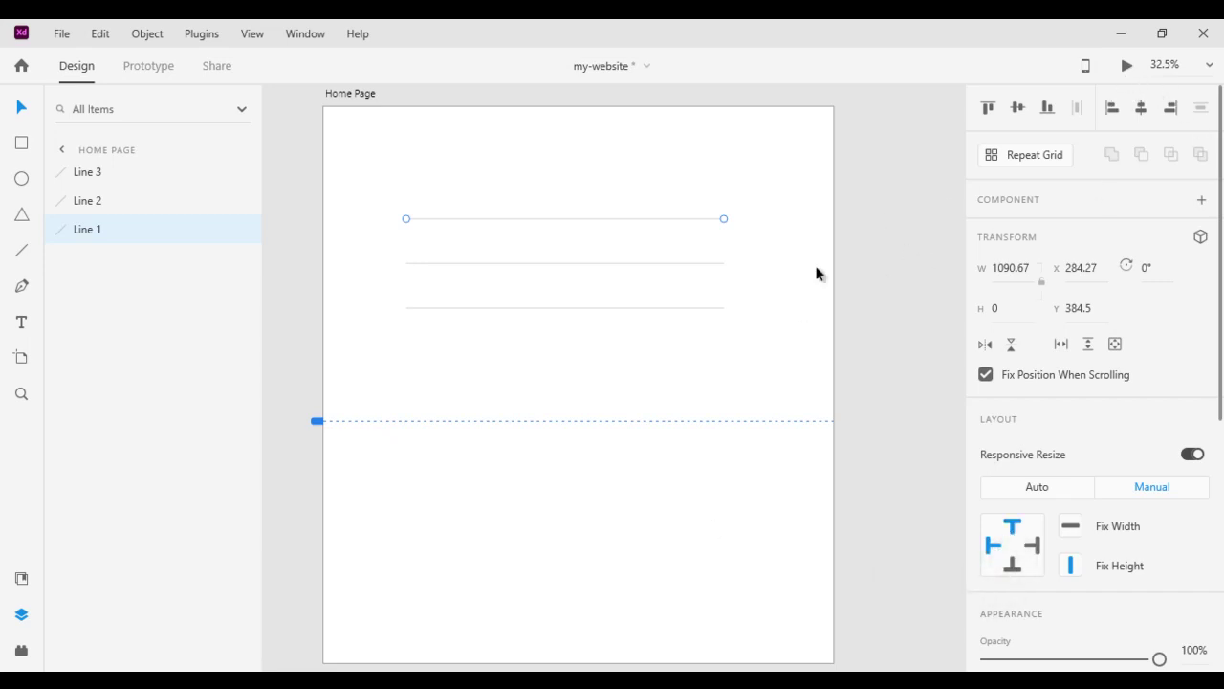
click(374, 100)
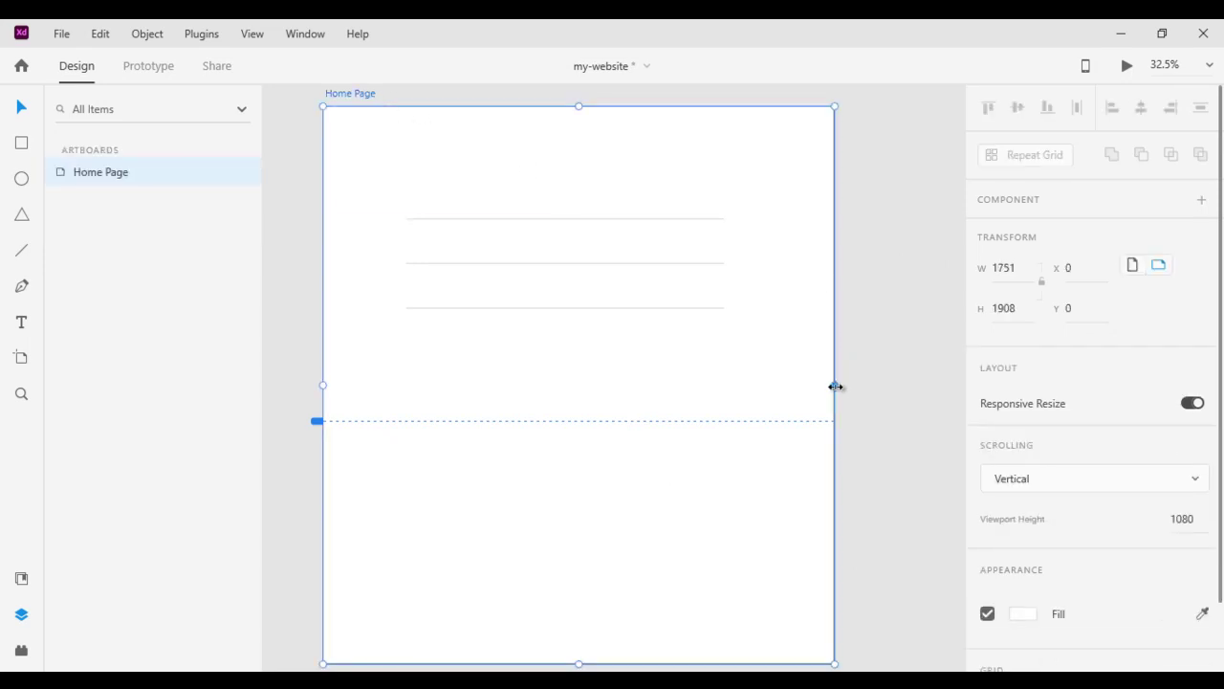
drag(835, 385, 809, 386)
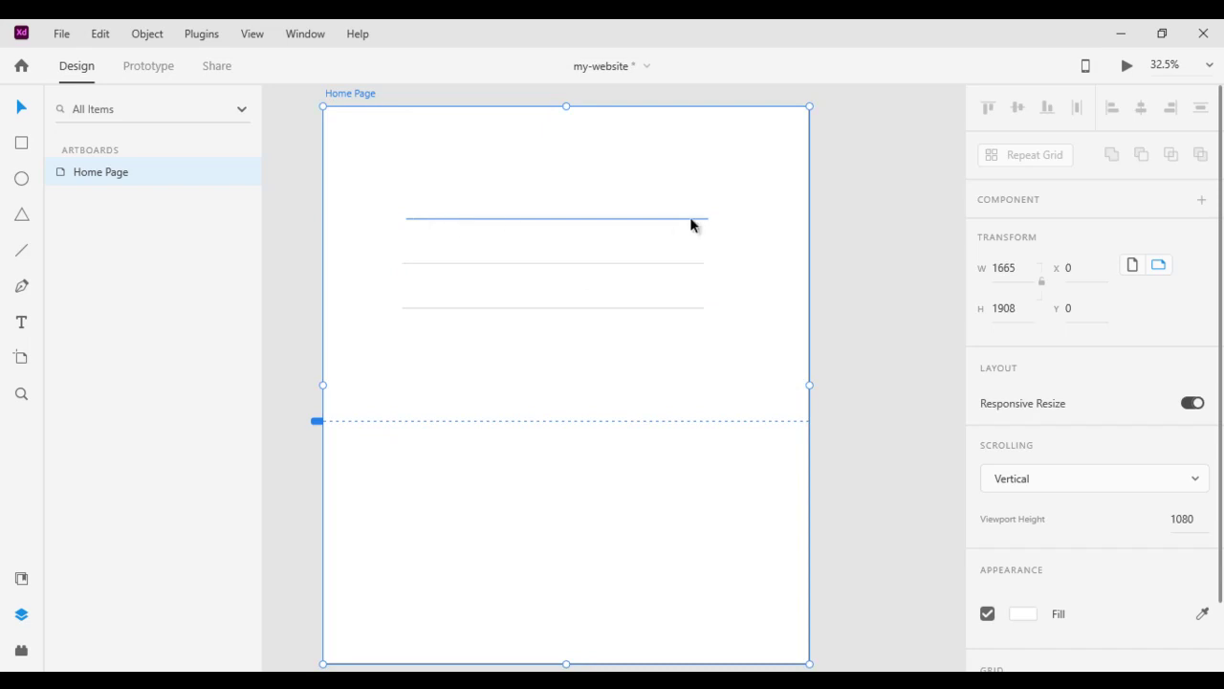
drag(811, 385, 754, 384)
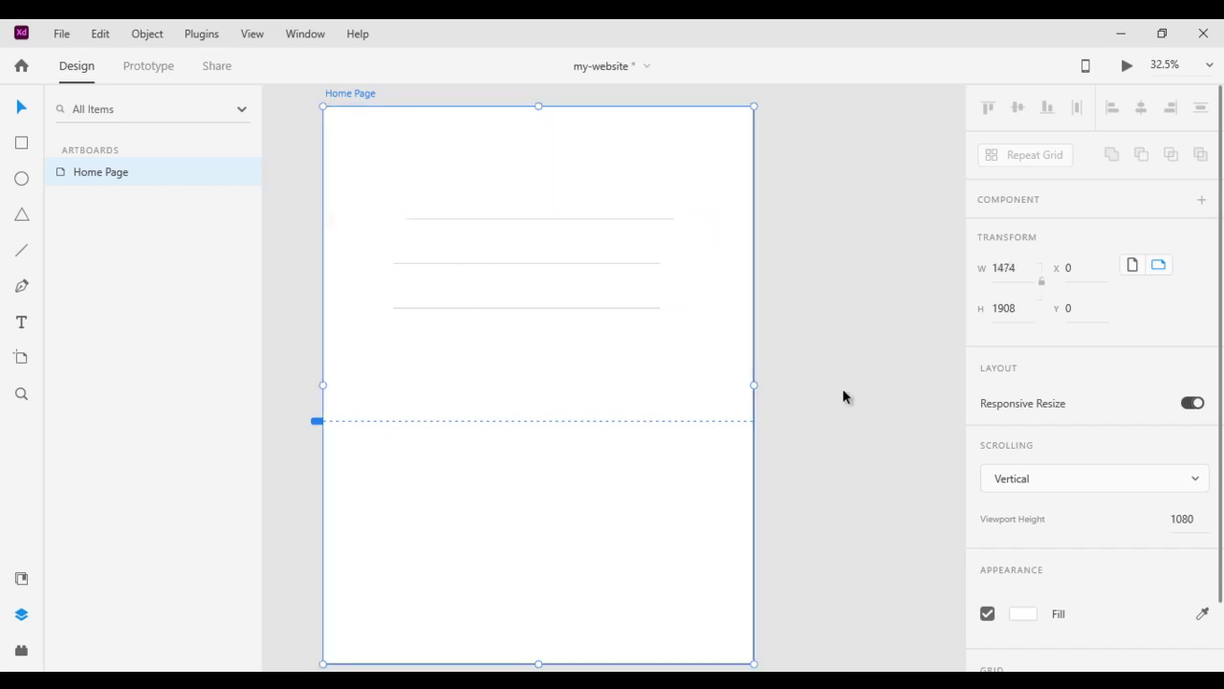
drag(753, 382, 575, 384)
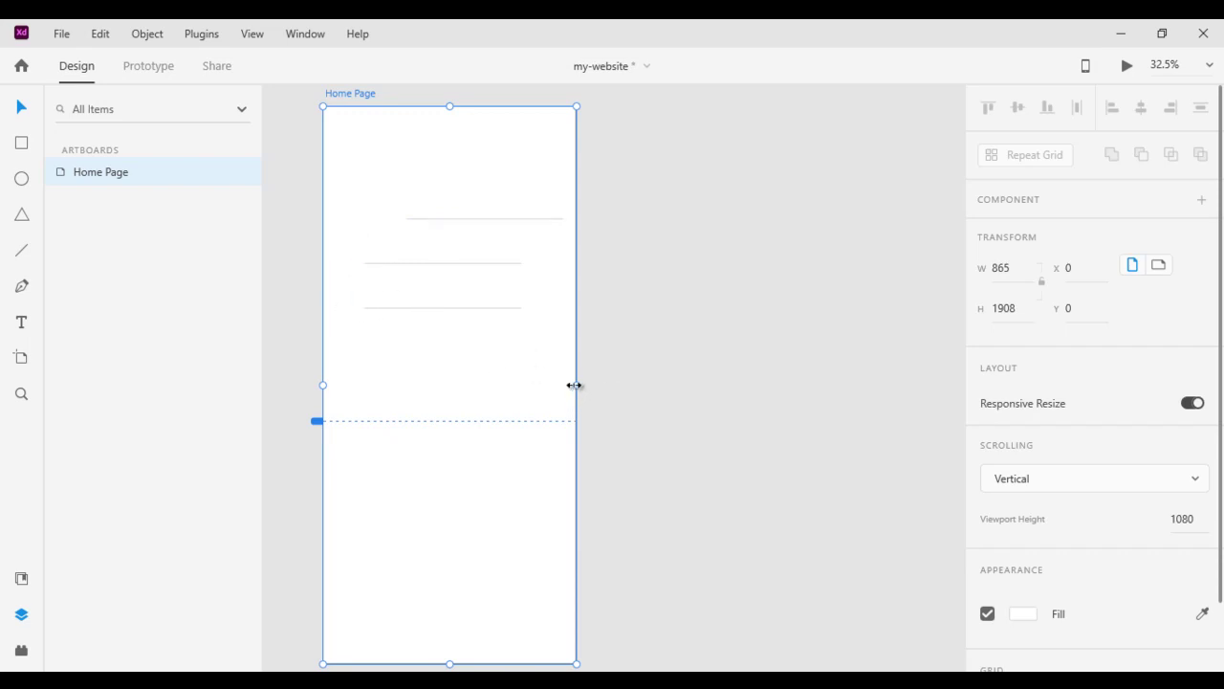
drag(574, 385, 616, 361)
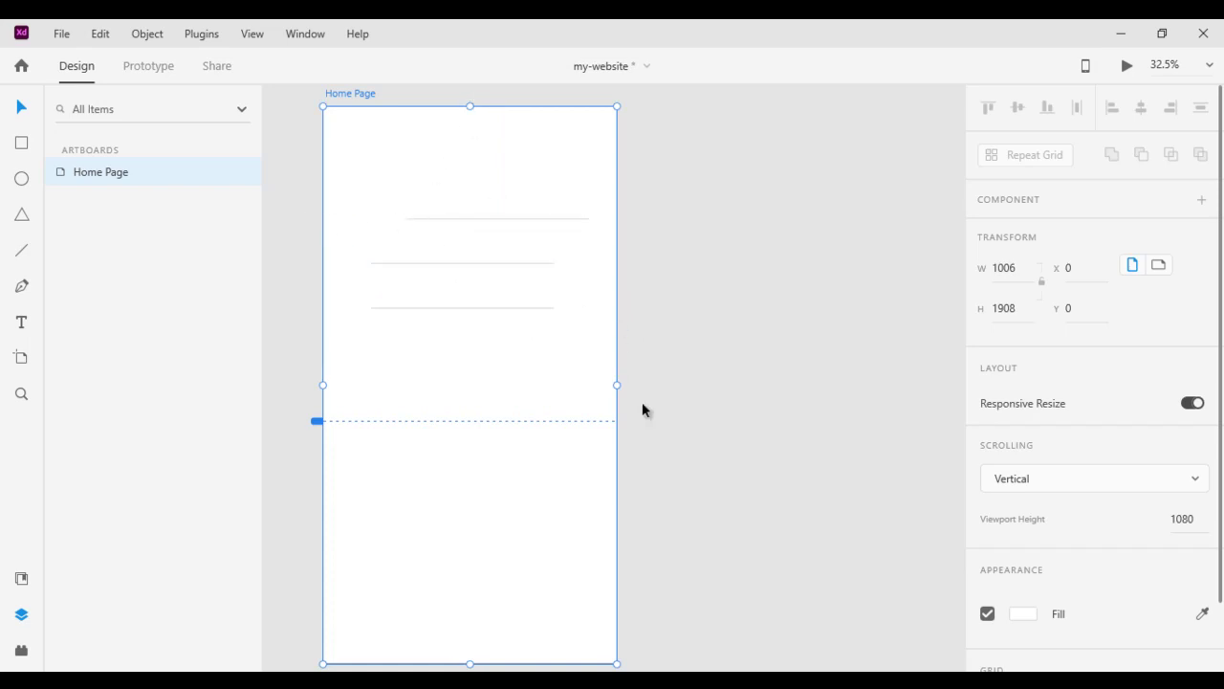
drag(616, 383, 825, 382)
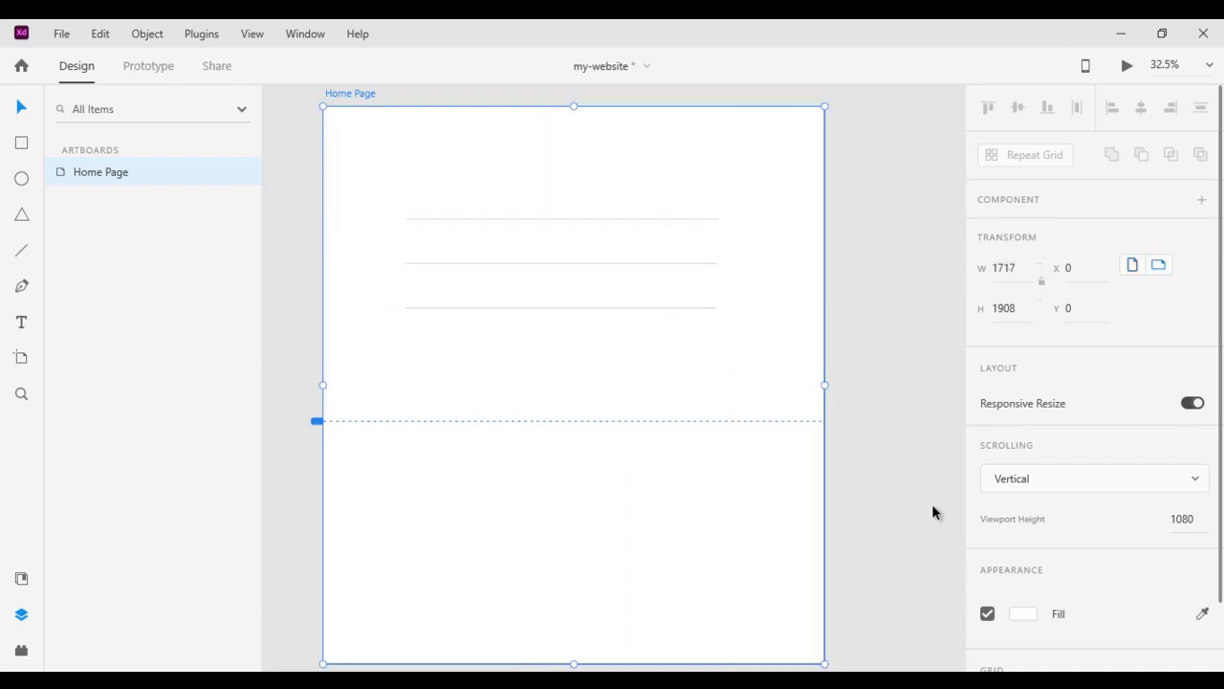
Delete all three lines from the Home Page artboard
click(654, 219)
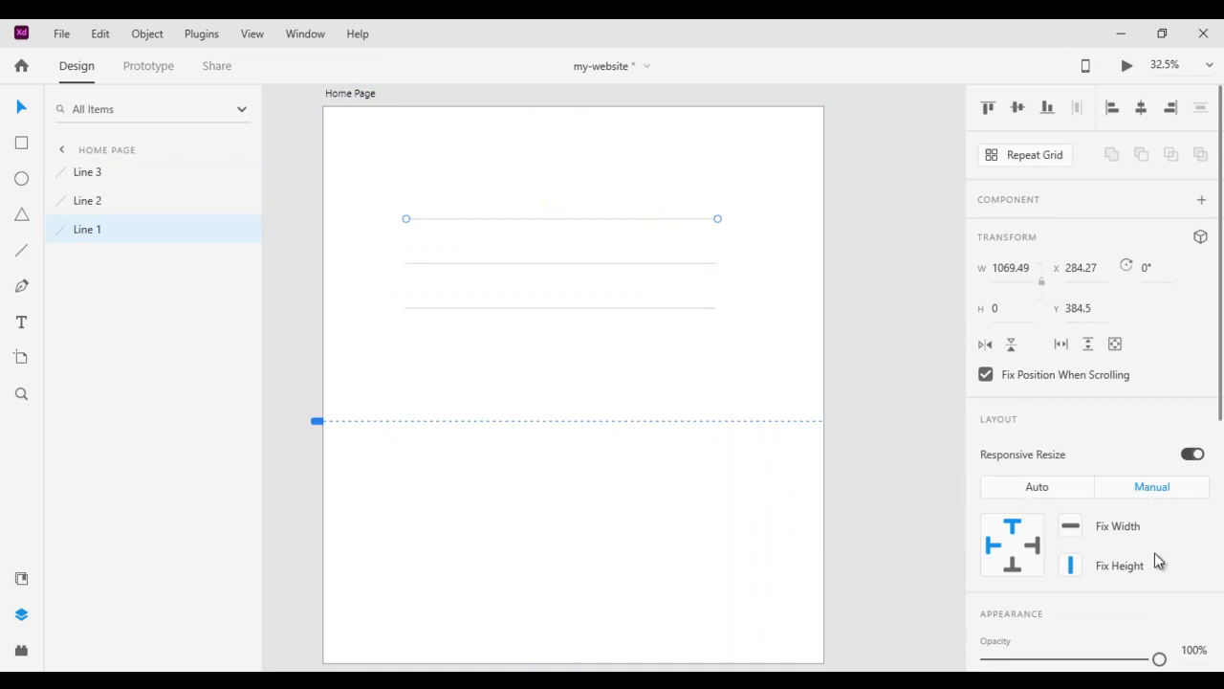
key(ctrl+a)
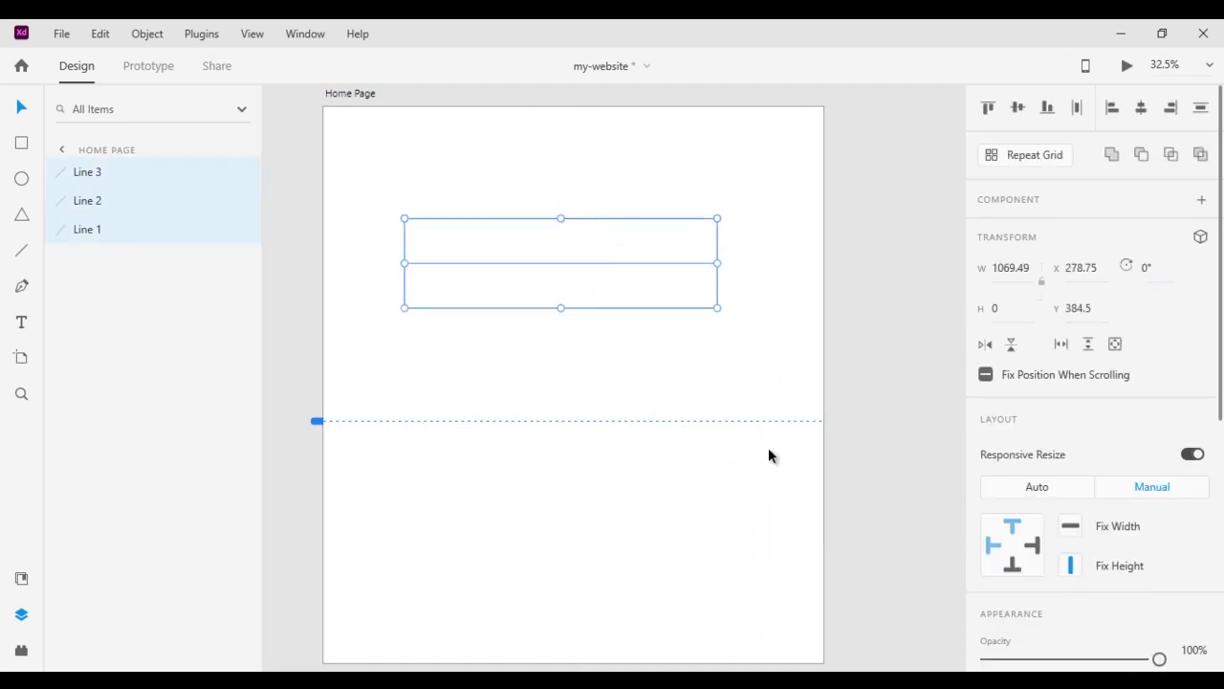
key(Delete)
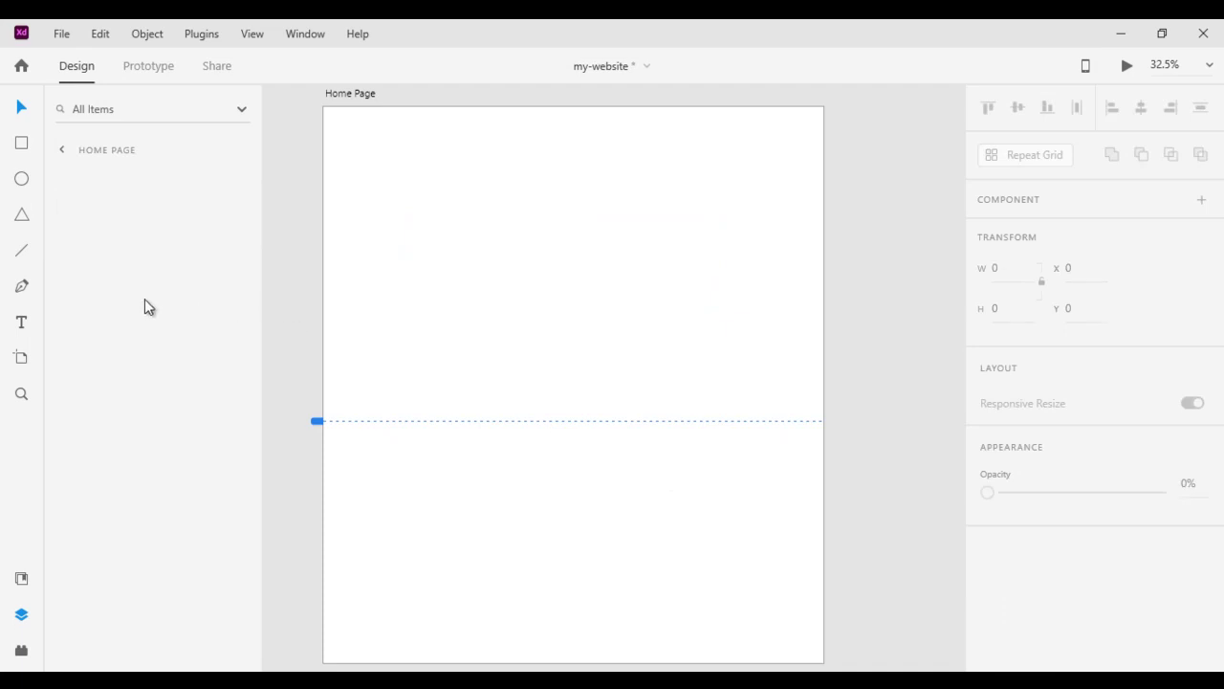
Draw a nearly horizontal line about 769 wide in the artboard's upper part and set its border color to red #FF0000
drag(442, 226, 667, 227)
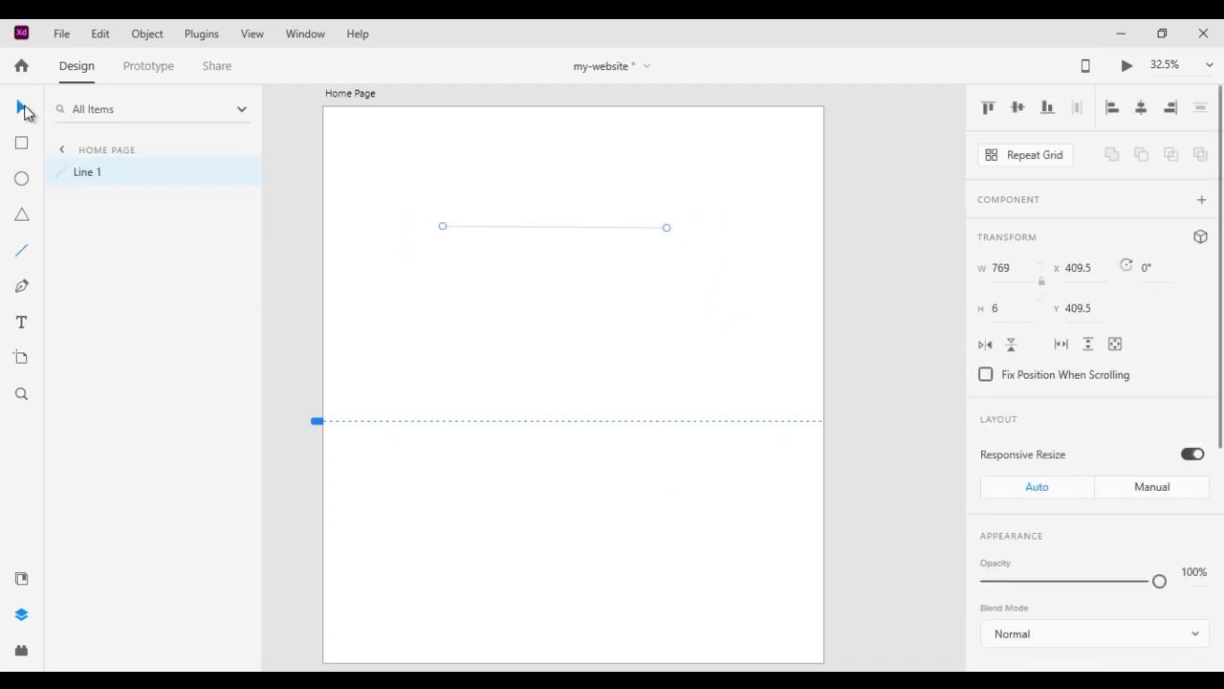
click(24, 110)
scroll(1182, 346, down, 5)
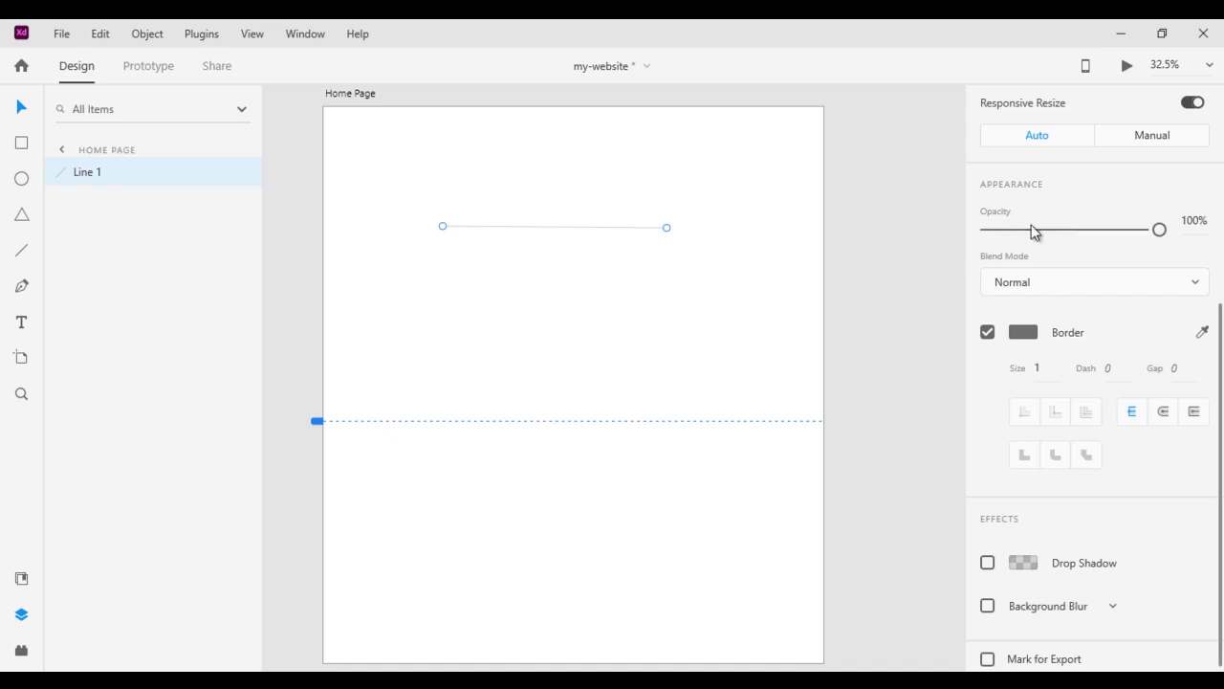
drag(1165, 237, 1223, 255)
click(1023, 333)
drag(845, 325, 923, 208)
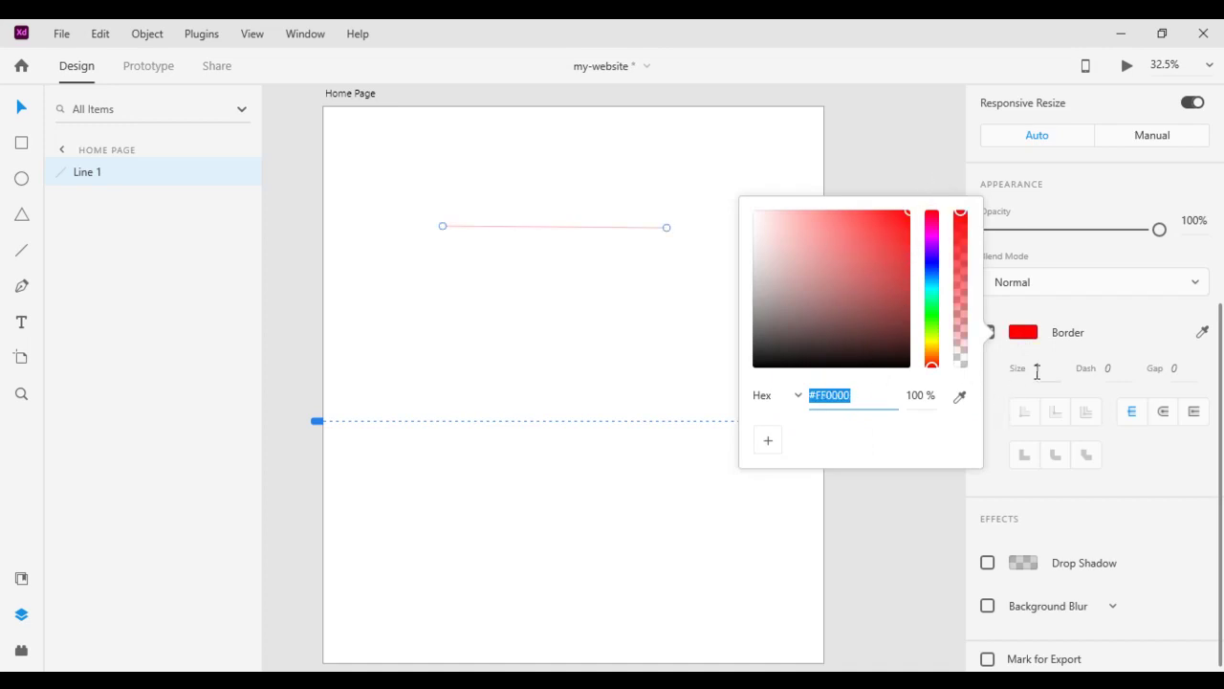
Try border sizes up to 118 on the red line, ending at size 65 with a dash and gap of 5
drag(1040, 369, 998, 21)
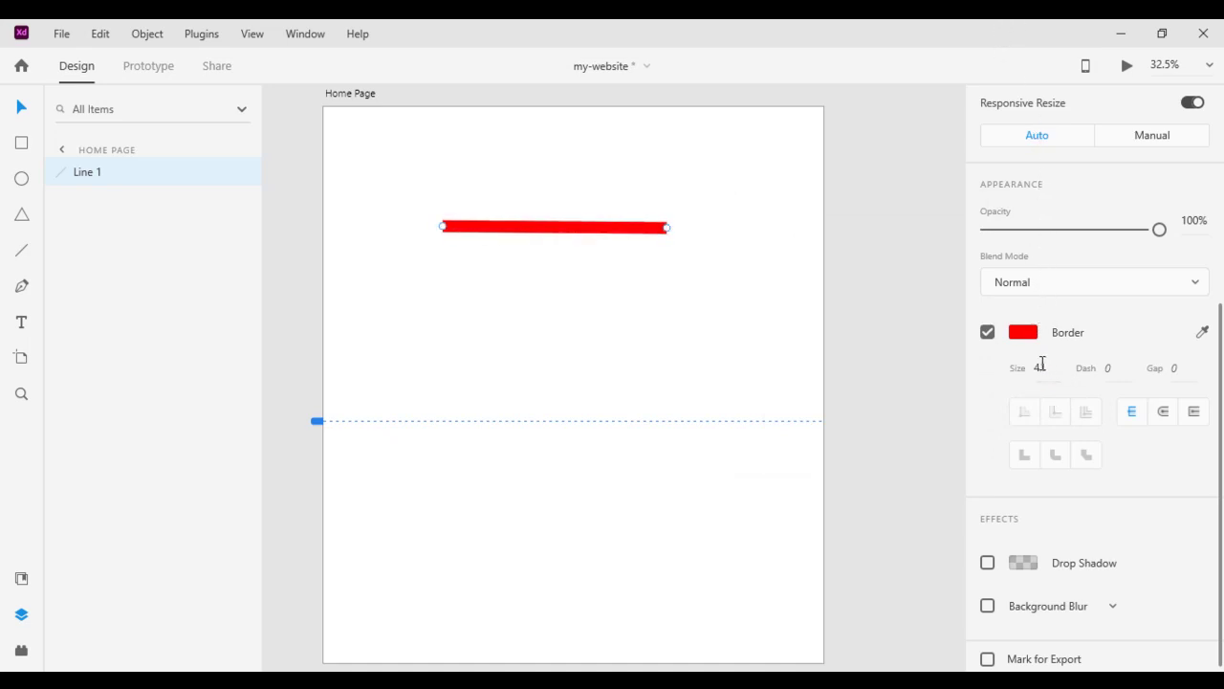
drag(1042, 364, 1033, 141)
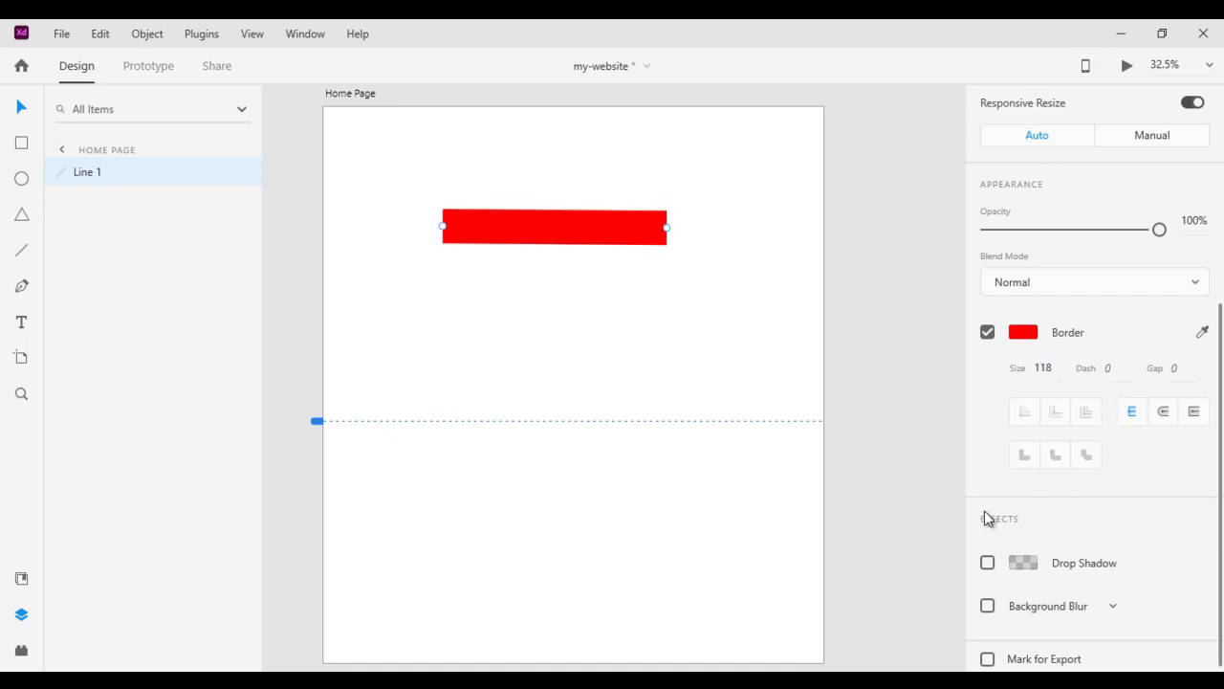
drag(1040, 372, 1007, 560)
drag(1041, 372, 1111, 314)
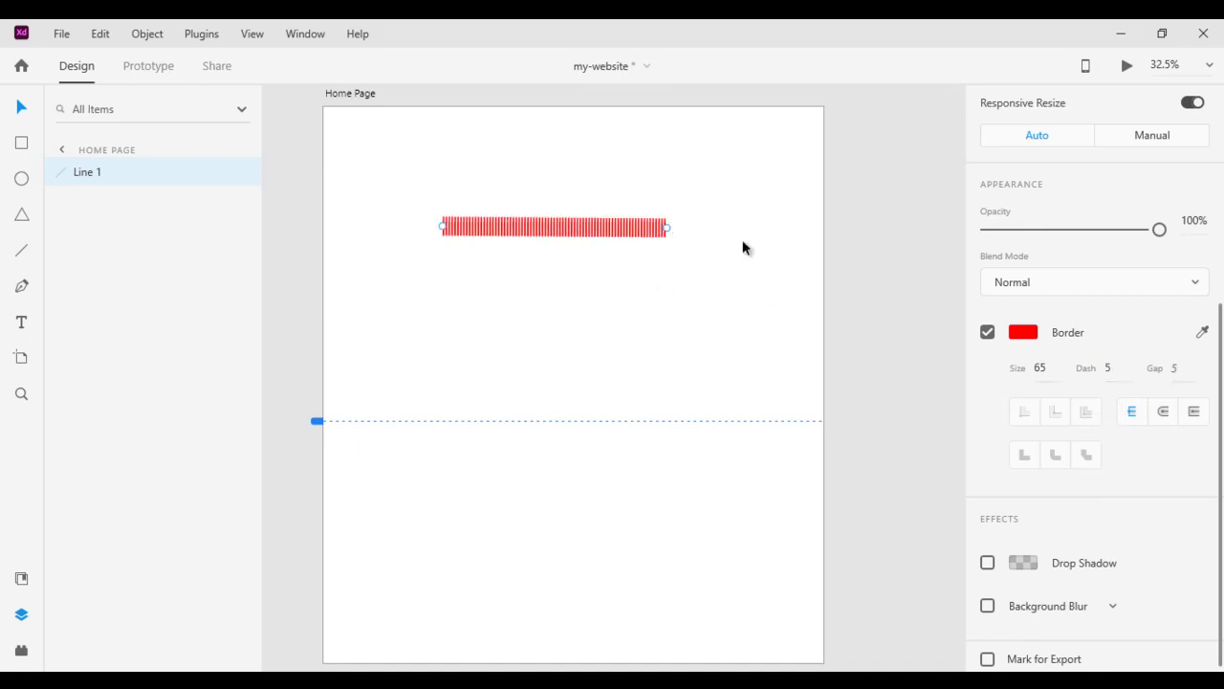
Set the red line's border gap to 22 and its dash to 10
drag(1173, 367, 1156, 207)
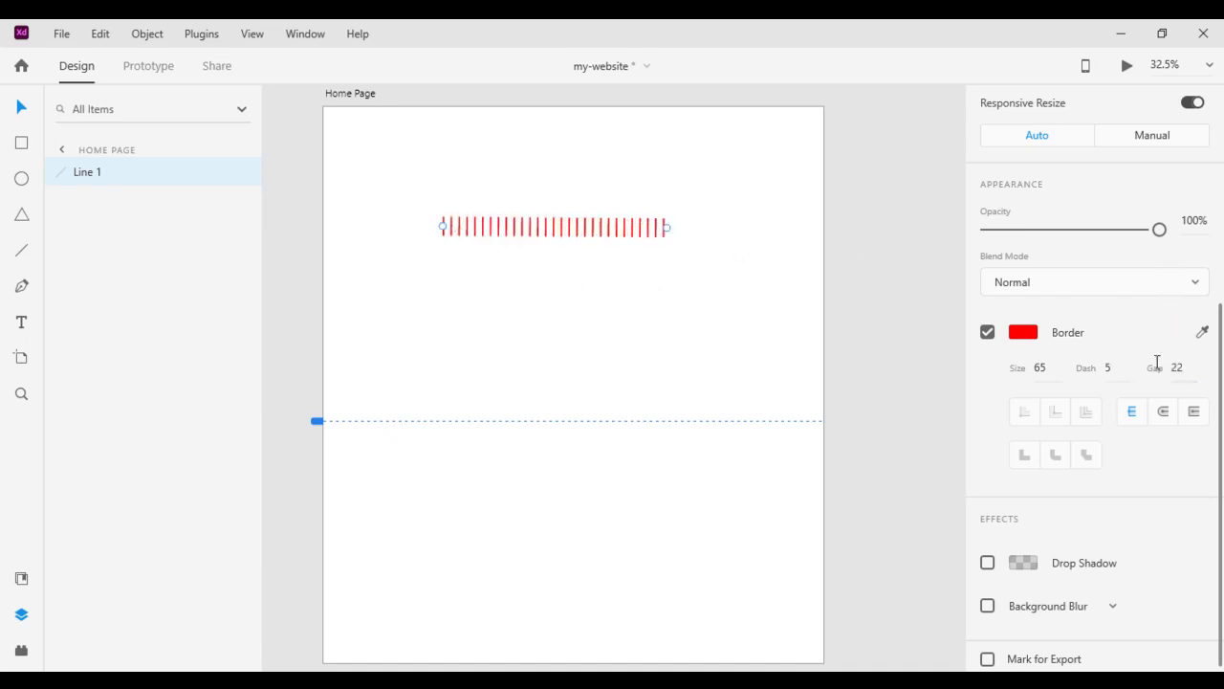
mouse_move(1110, 355)
mouse_down()
mouse_move(1109, 284)
mouse_move(1095, 355)
mouse_up()
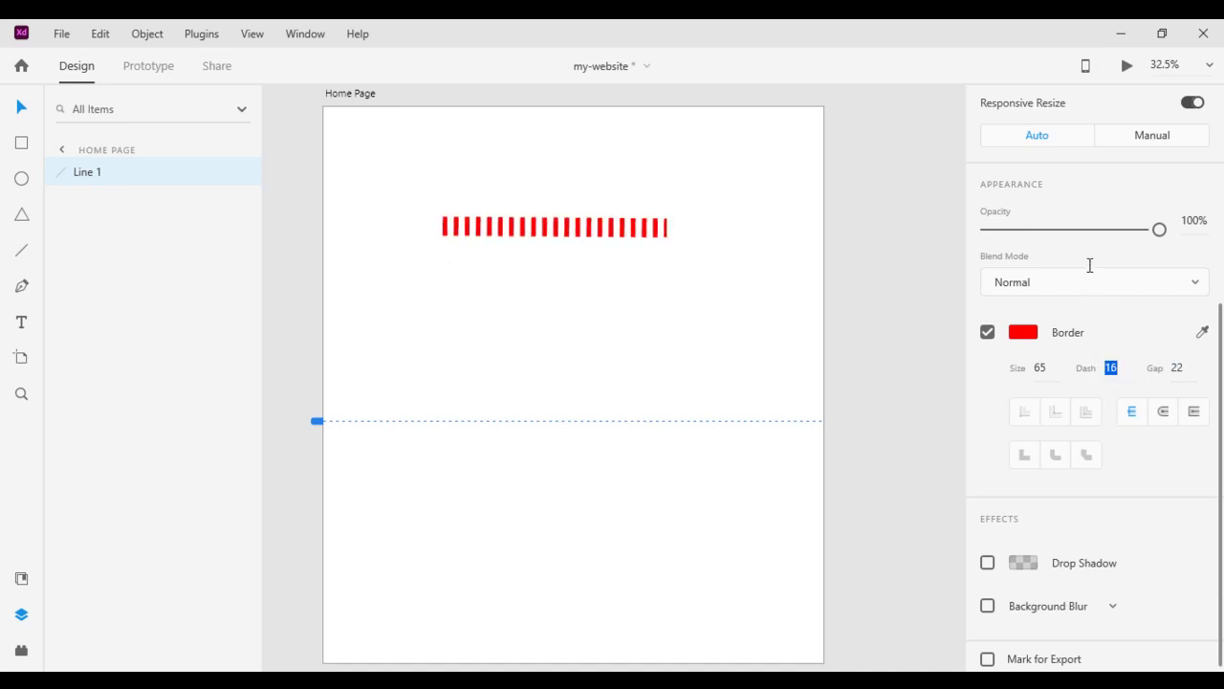
text(4)
key(Return)
text(10)
key(Return)
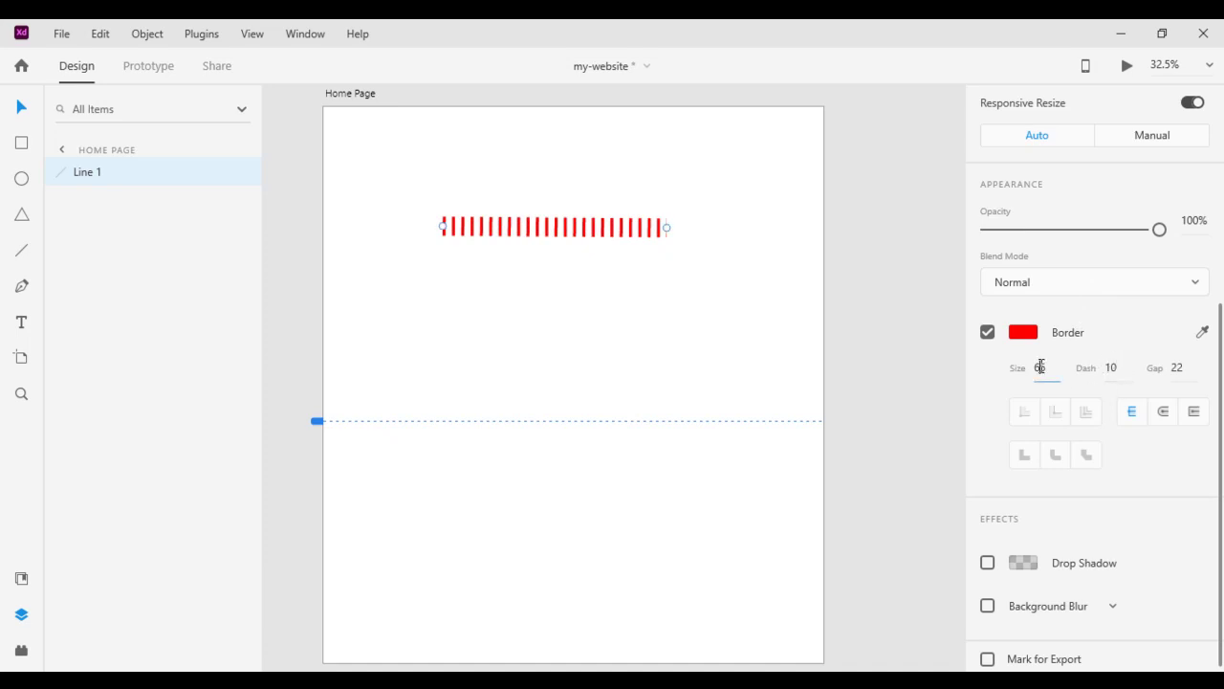
Set the dashed line's border size to 26 and its gap to 31
text(72)
key(Return)
text(32)
key(Return)
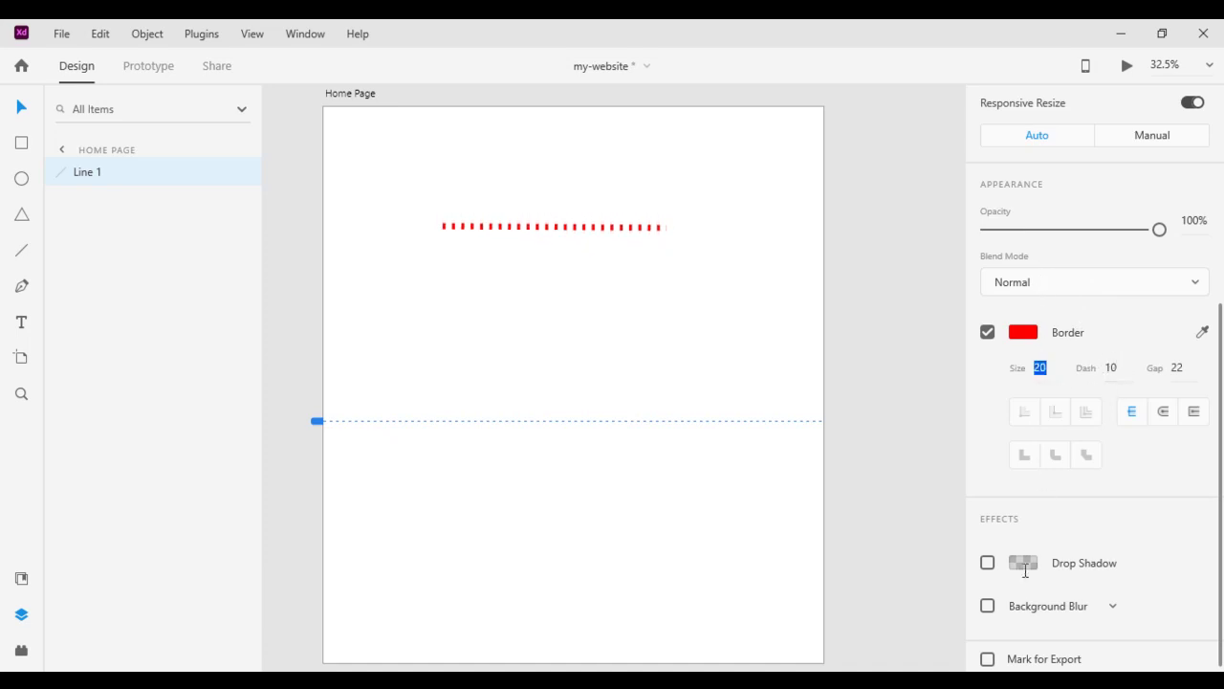
text(26)
key(Return)
key(Down)
key(Down)
key(Down)
key(Down)
key(Down)
key(Down)
key(Up)
key(Up)
key(Up)
key(Up)
key(Up)
key(Up)
key(Up)
key(Up)
key(Up)
key(Up)
key(Up)
key(Up)
key(Up)
key(Return)
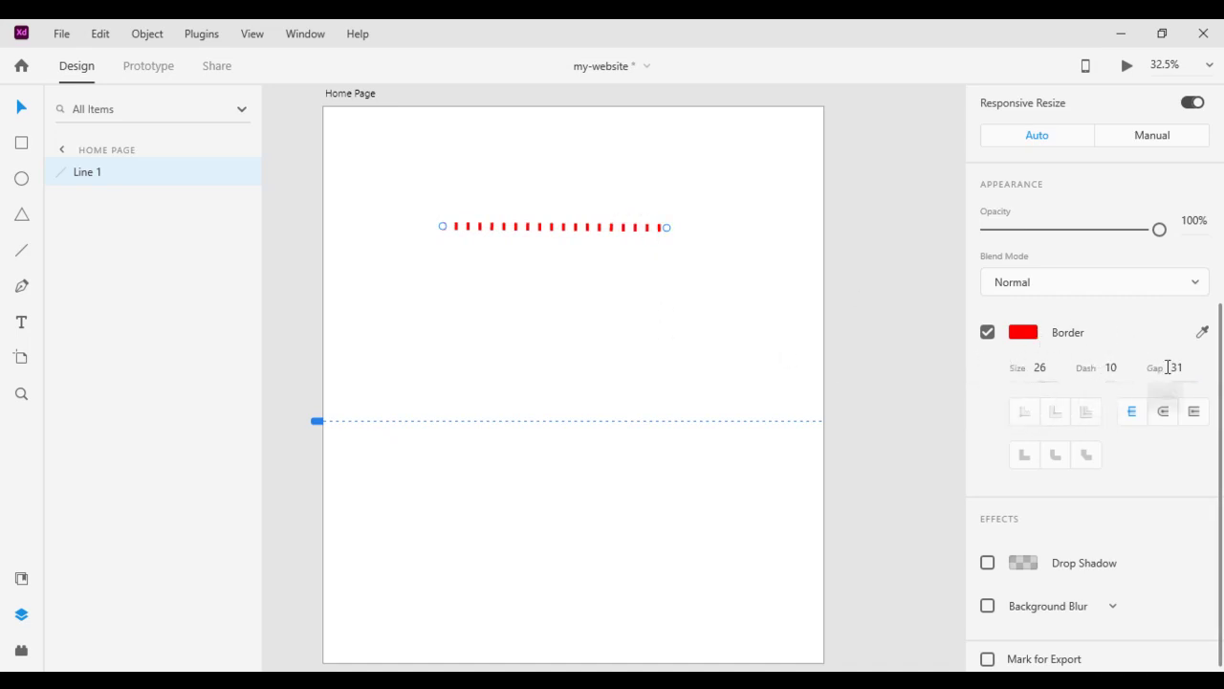
Make the red line solid by setting dash and gap to 0, and increase its border size to 44
click(1113, 367)
text(0)
key(Return)
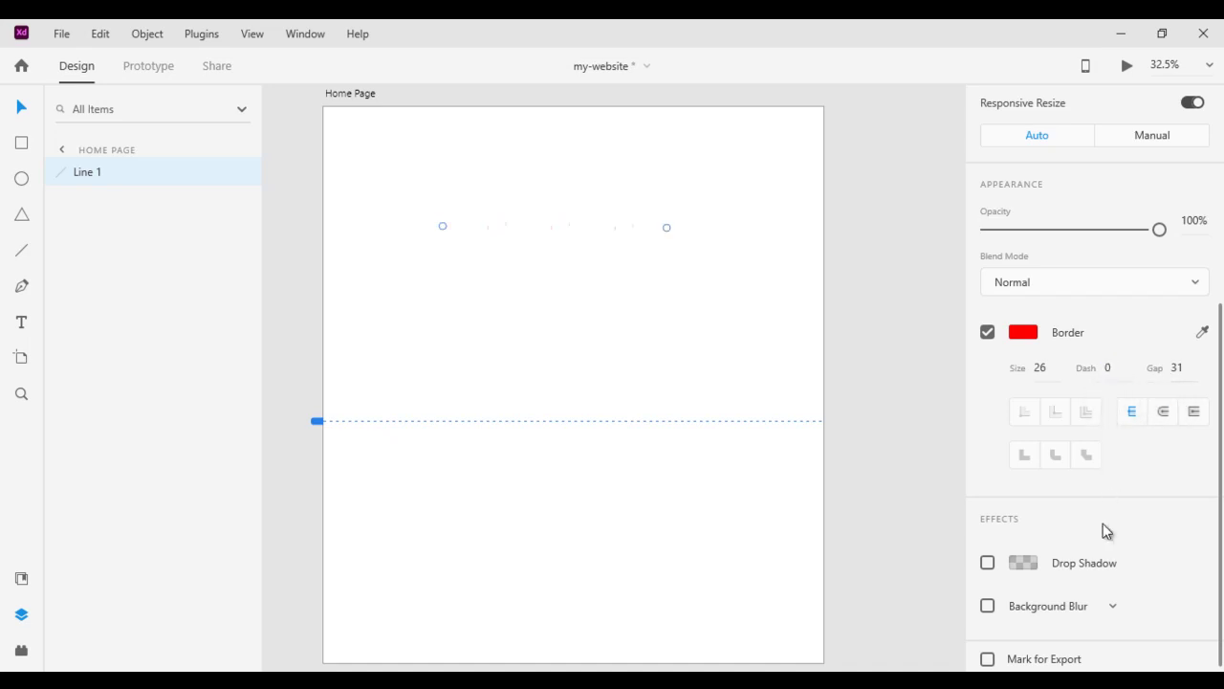
click(1178, 370)
text(8)
key(Return)
click(1177, 370)
text(0)
key(Return)
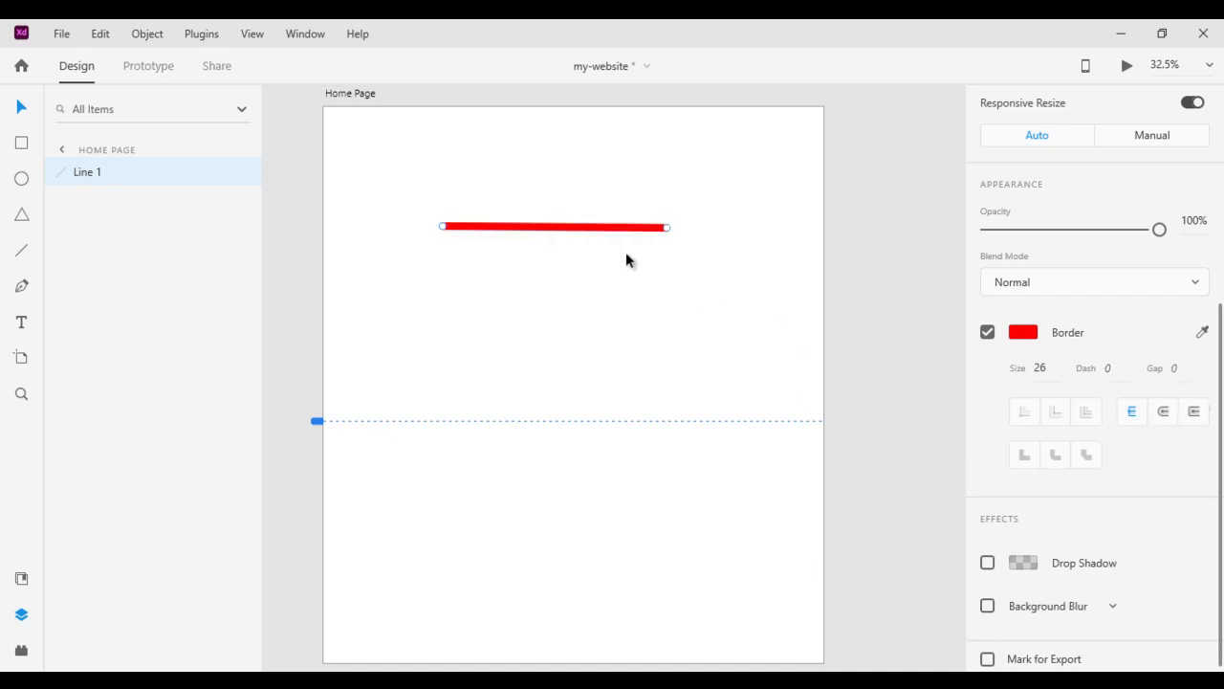
drag(1042, 367, 1039, 205)
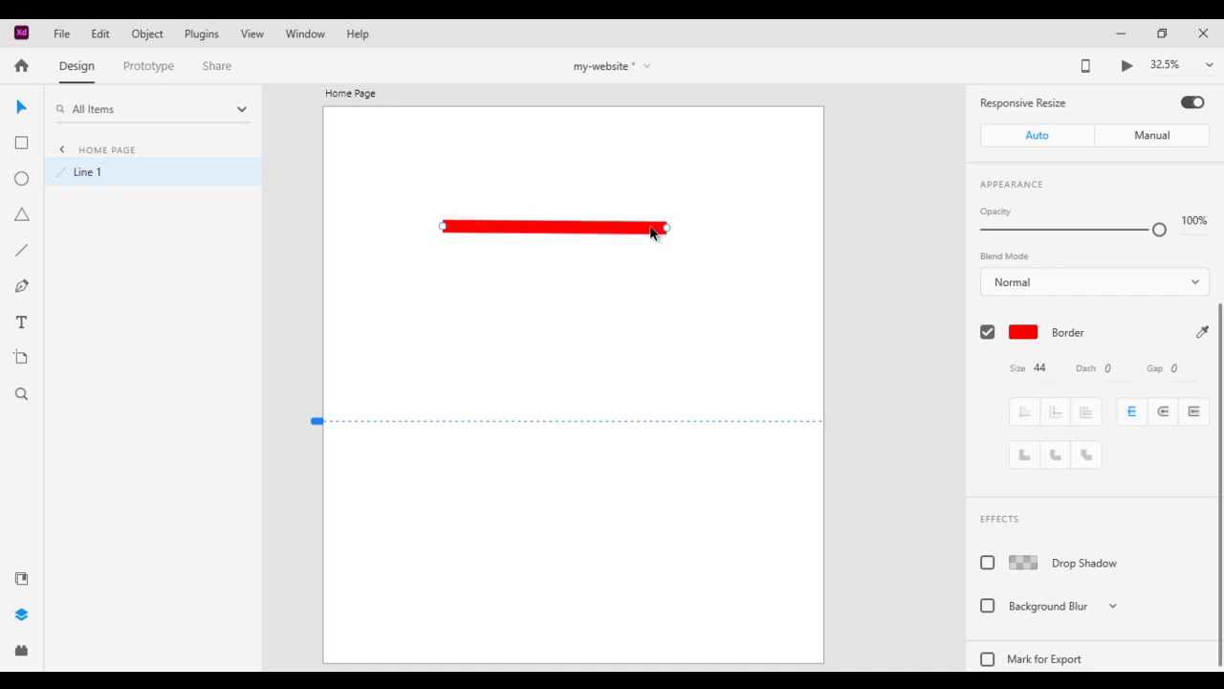
Duplicate the red line just below the original and change the copy's border color to bright green
drag(635, 232, 630, 280)
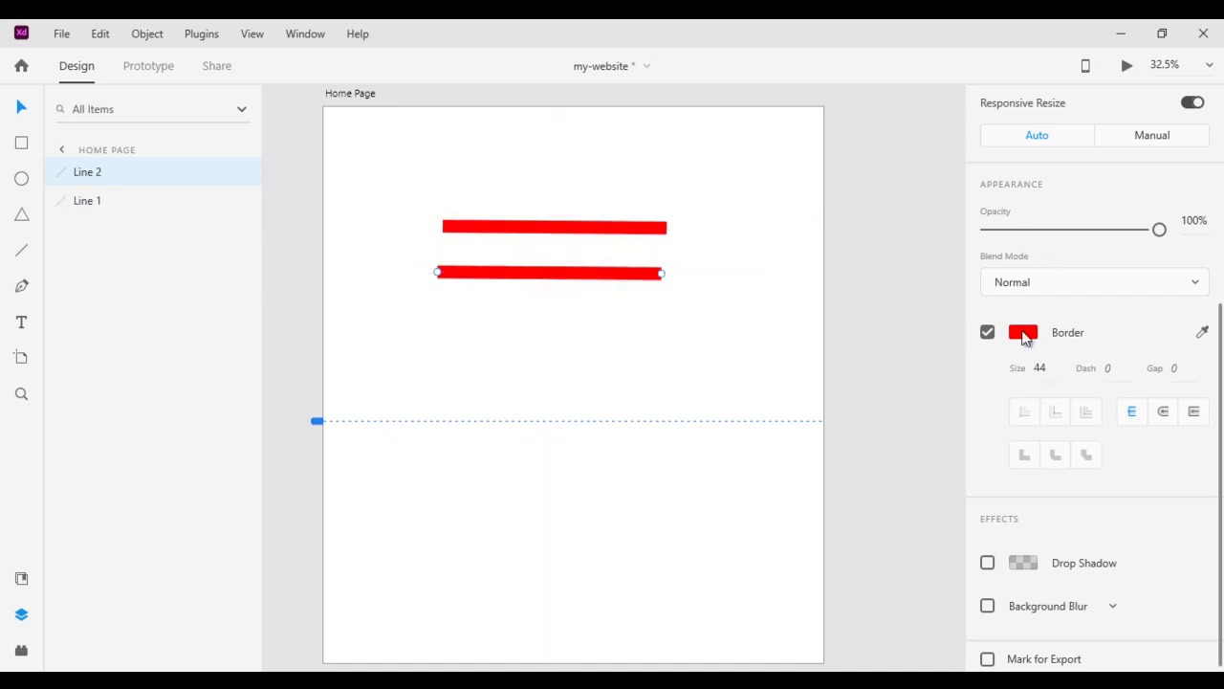
click(1029, 335)
drag(931, 264, 932, 326)
click(696, 304)
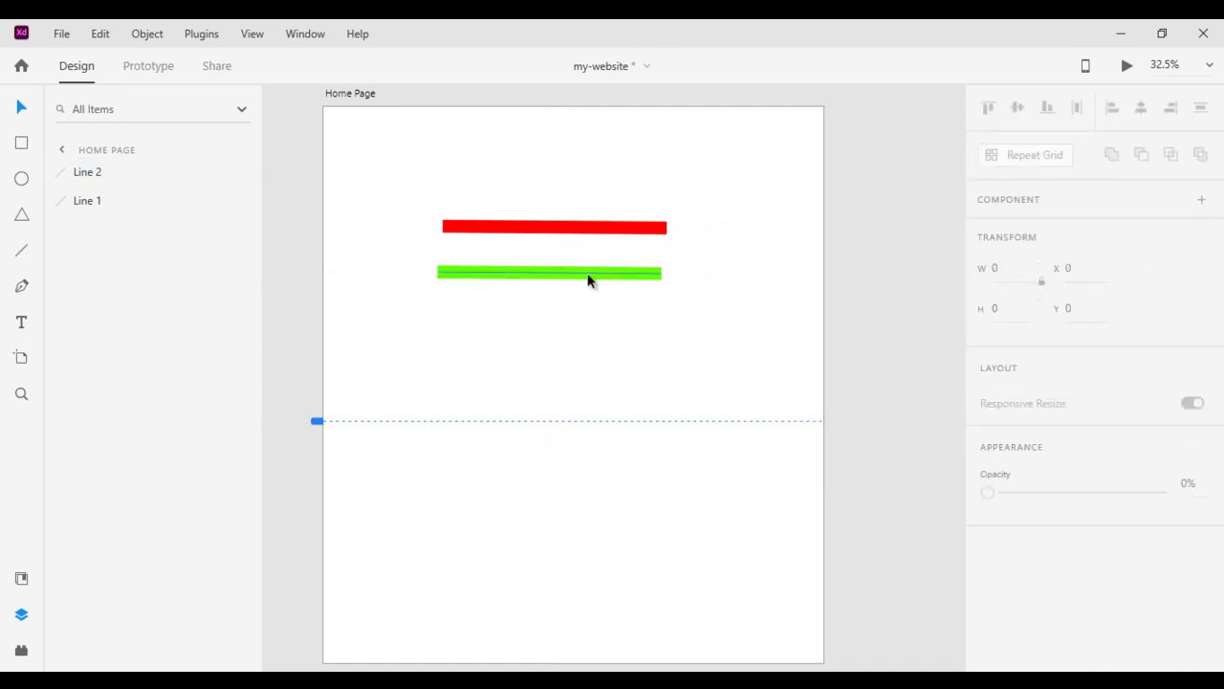
Move the green line over the red line, at about X 453.5 and Y 409.5
drag(590, 280, 603, 230)
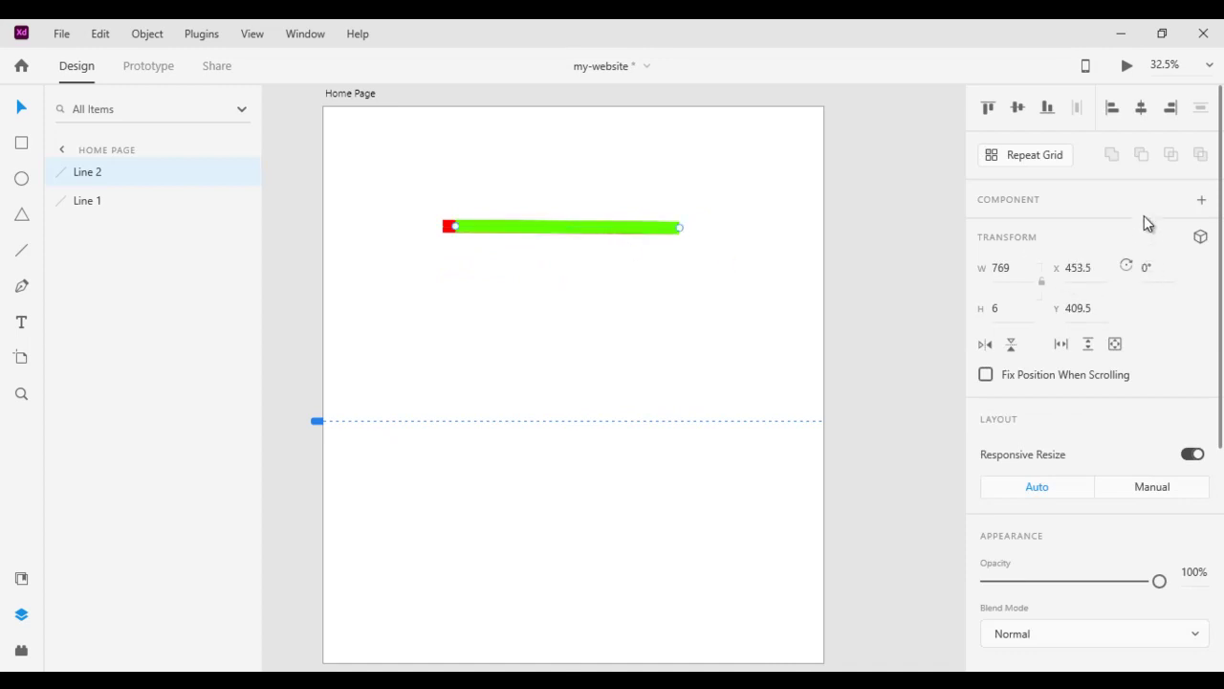
Rotate the green line to 15° so it crosses the red line, and set its blend mode to Multiply
mouse_move(1147, 270)
mouse_down()
mouse_move(1139, 224)
mouse_move(1143, 259)
mouse_move(1141, 247)
mouse_up()
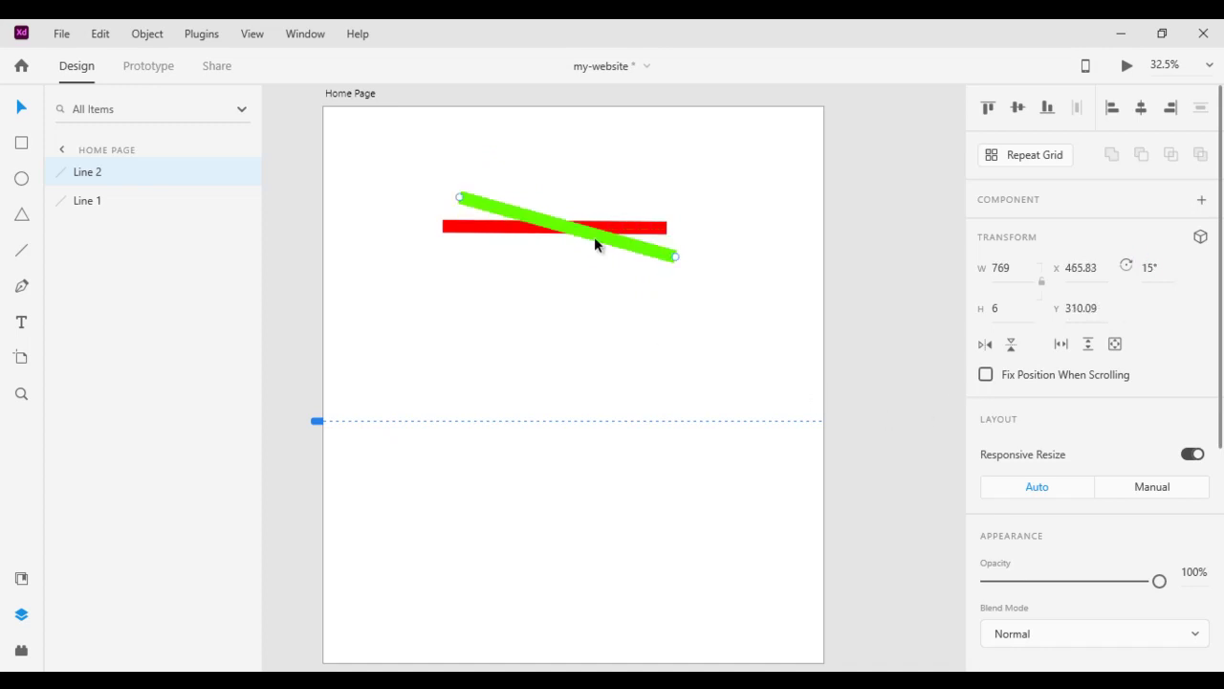
scroll(1154, 466, down, 2)
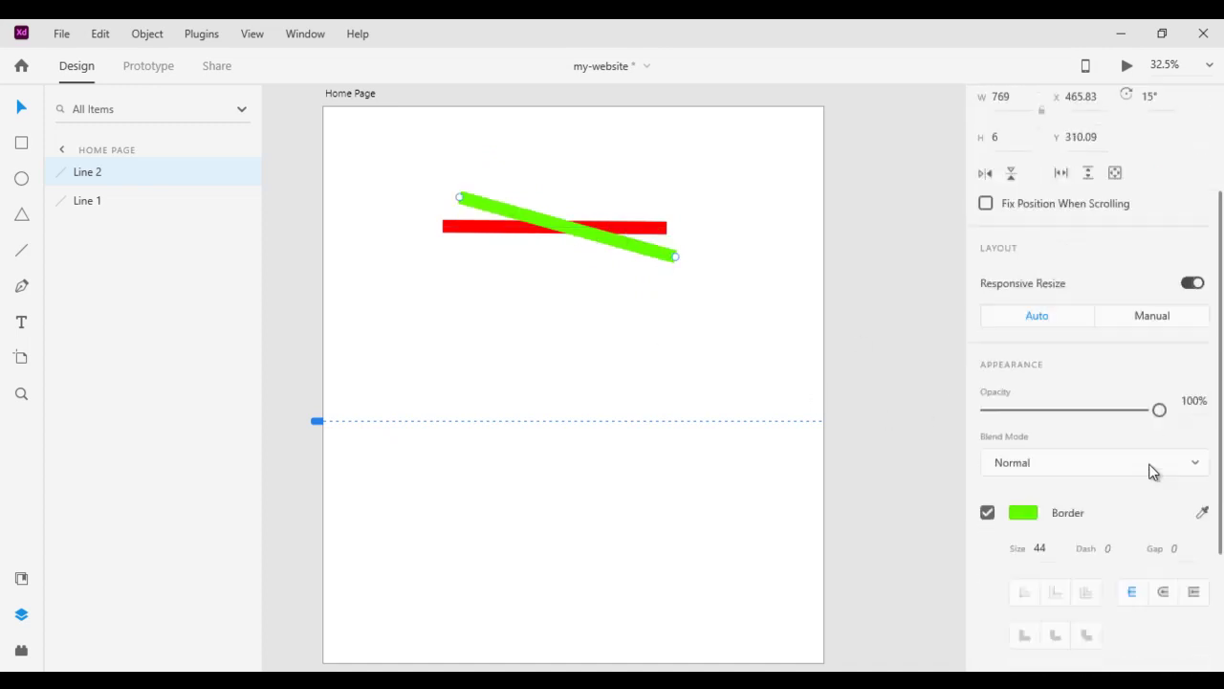
scroll(1151, 465, down, 1)
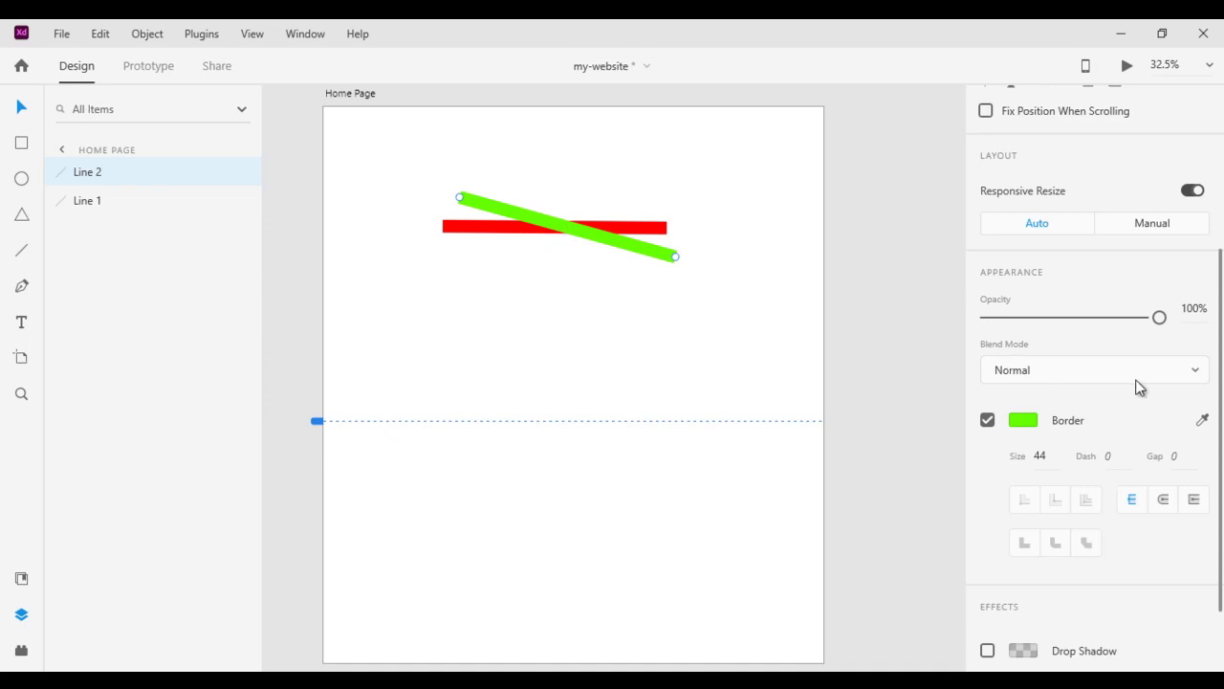
click(1193, 370)
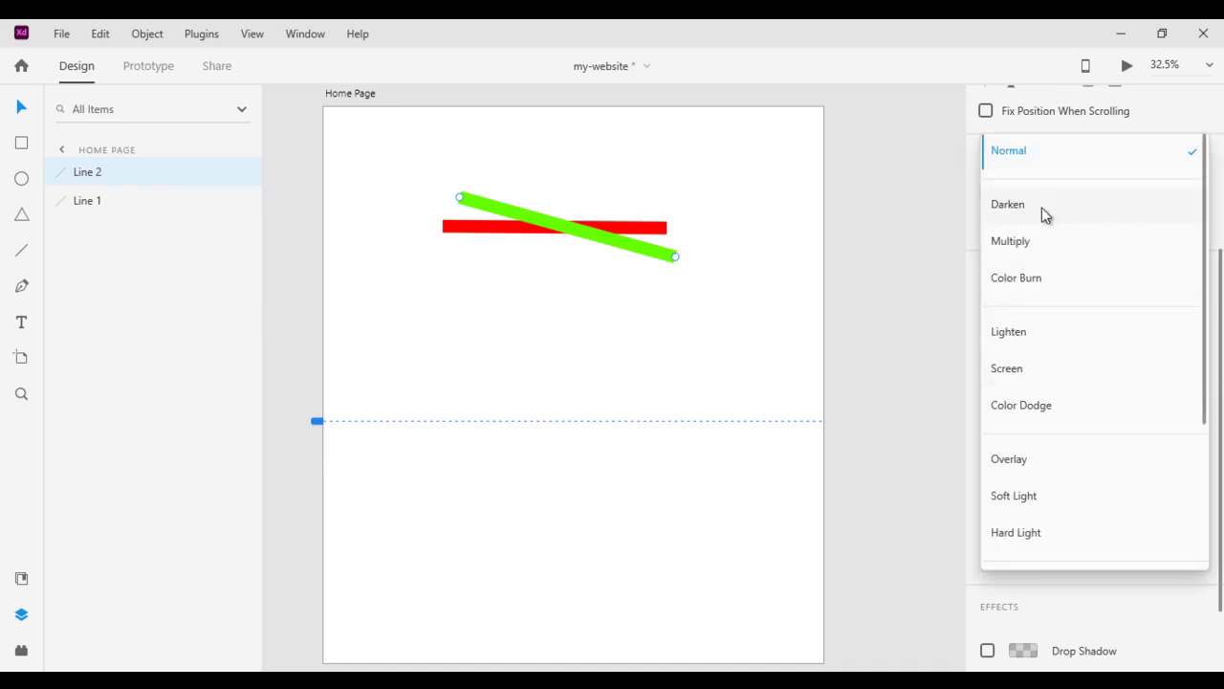
click(1037, 239)
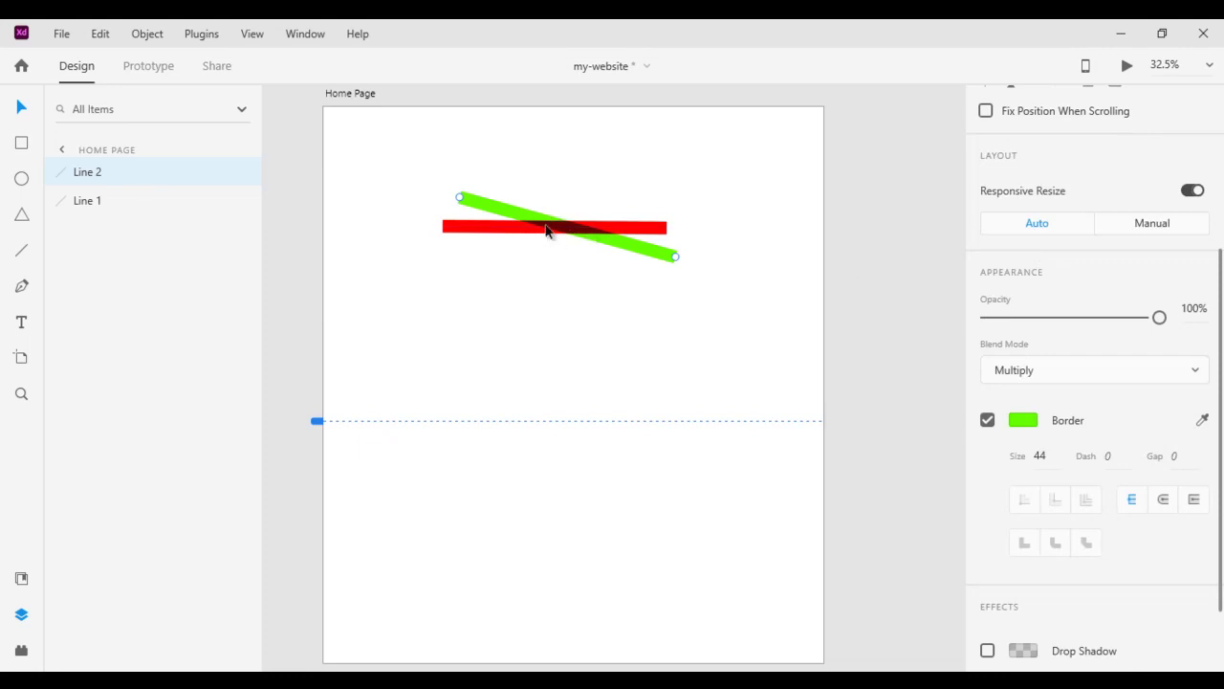
Try the Screen, Overlay and Hue blend modes on the green line
click(1202, 373)
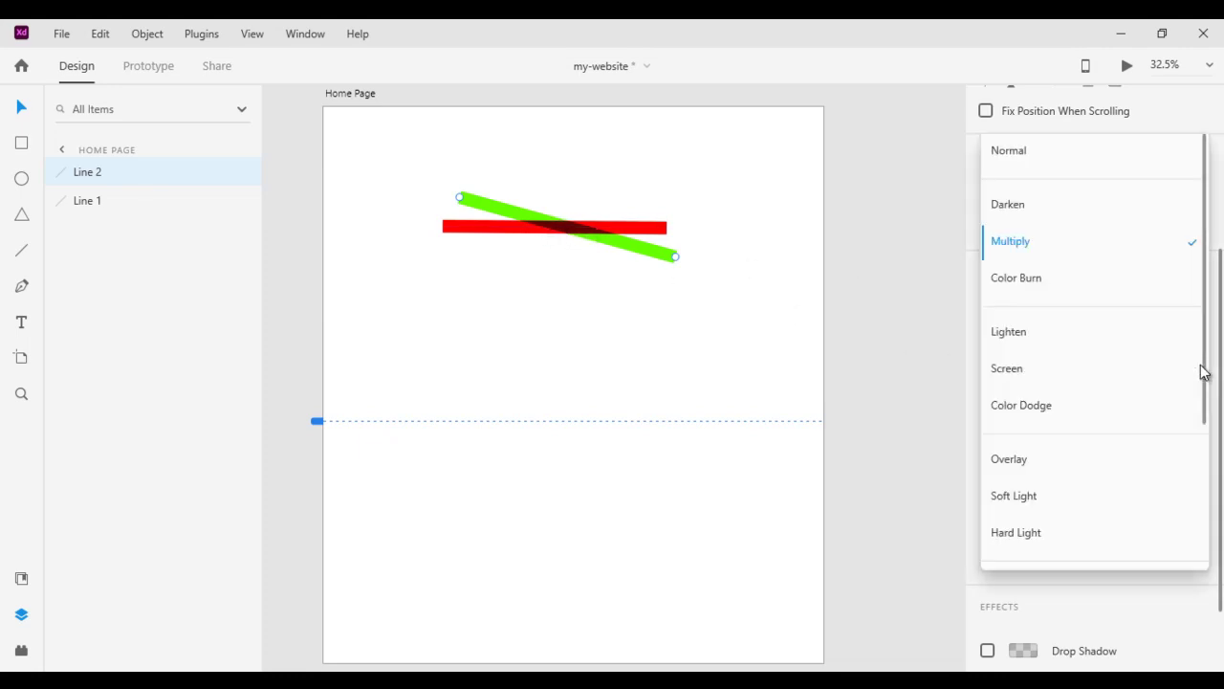
click(1038, 369)
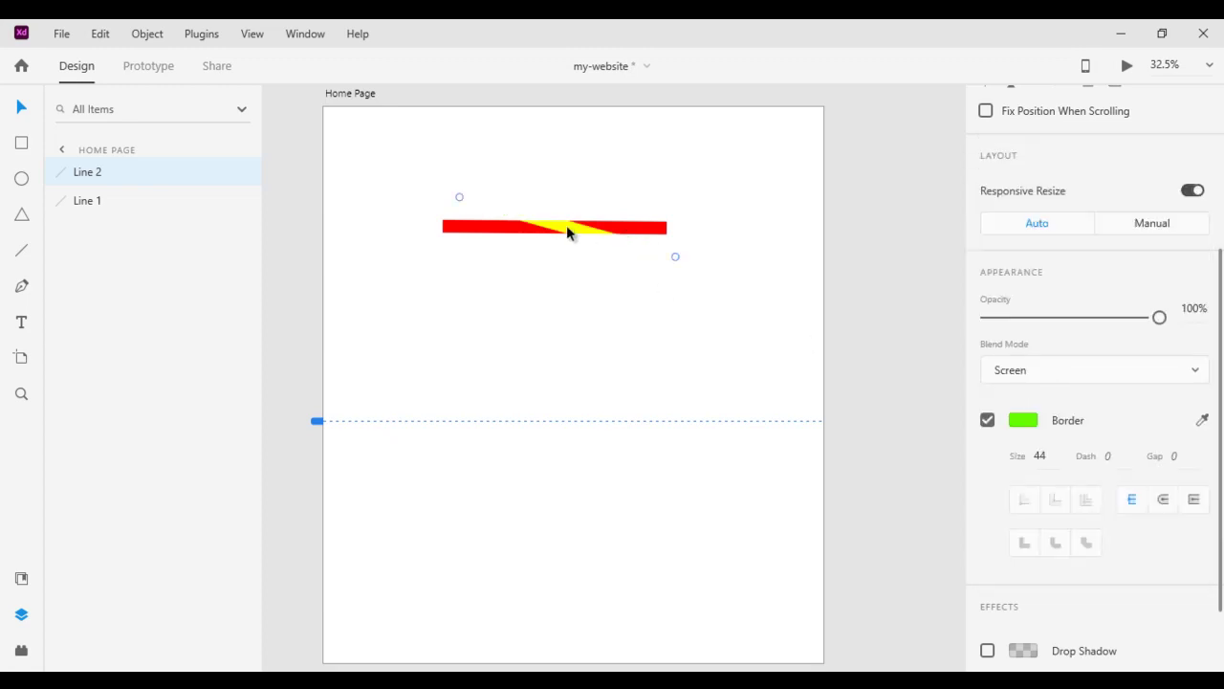
click(1195, 373)
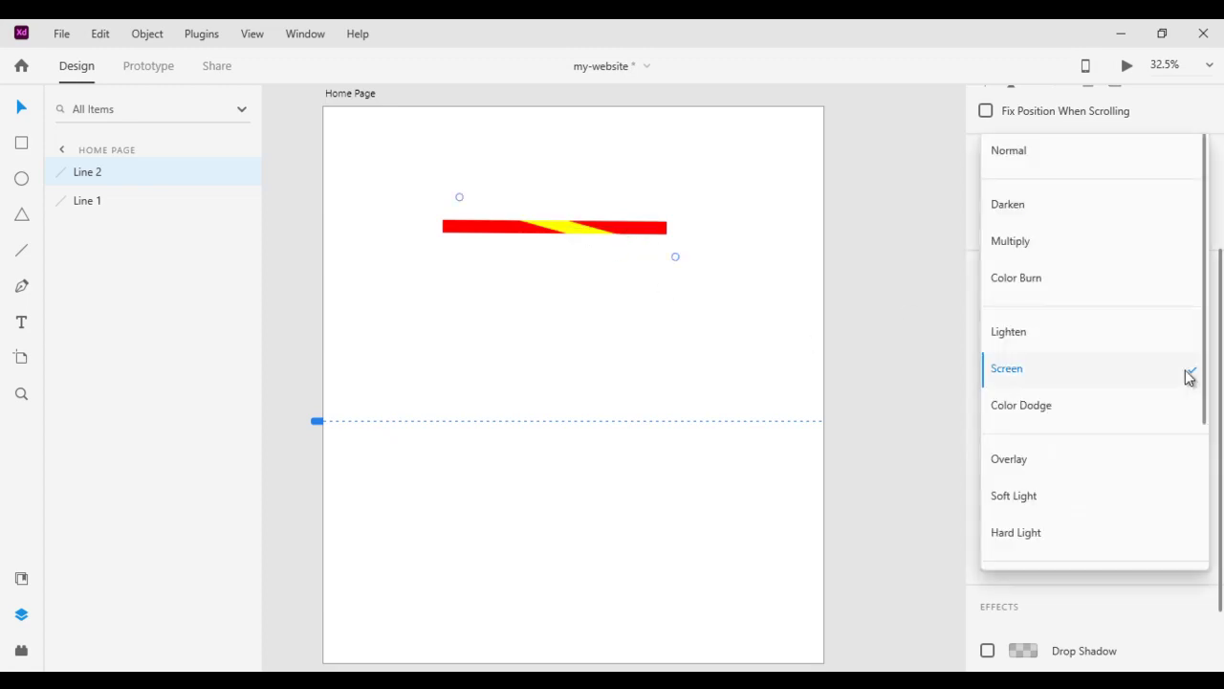
click(1039, 459)
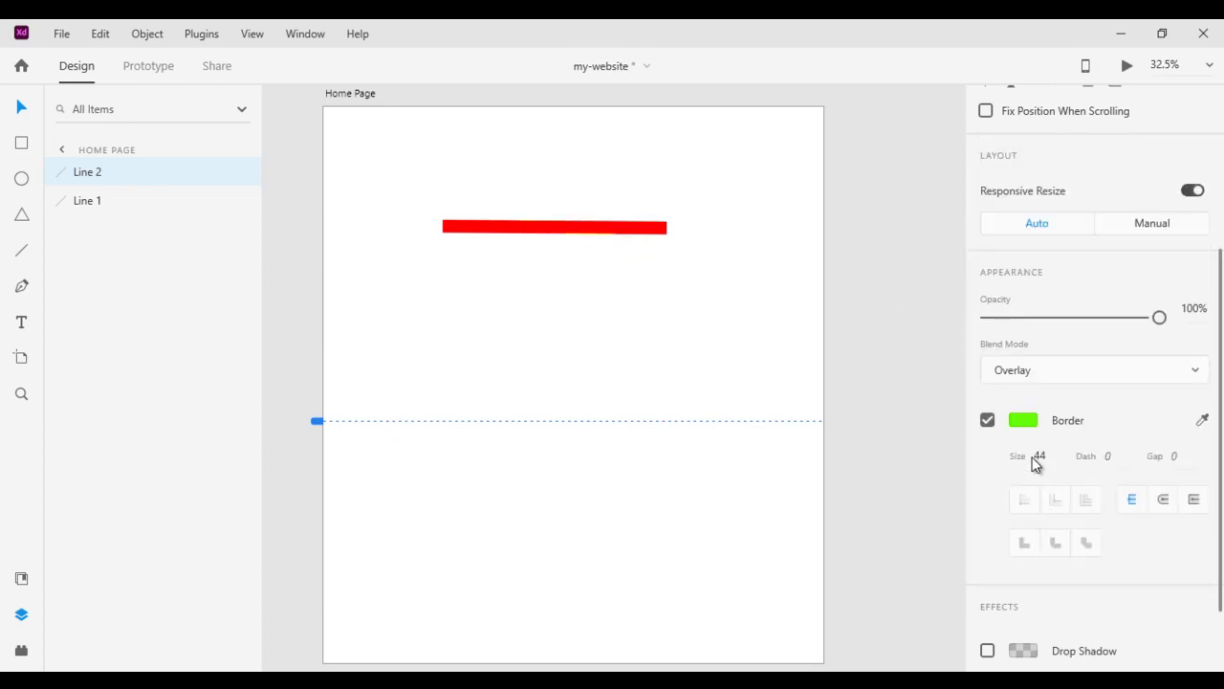
click(1195, 375)
scroll(1090, 420, down, 2)
click(1053, 442)
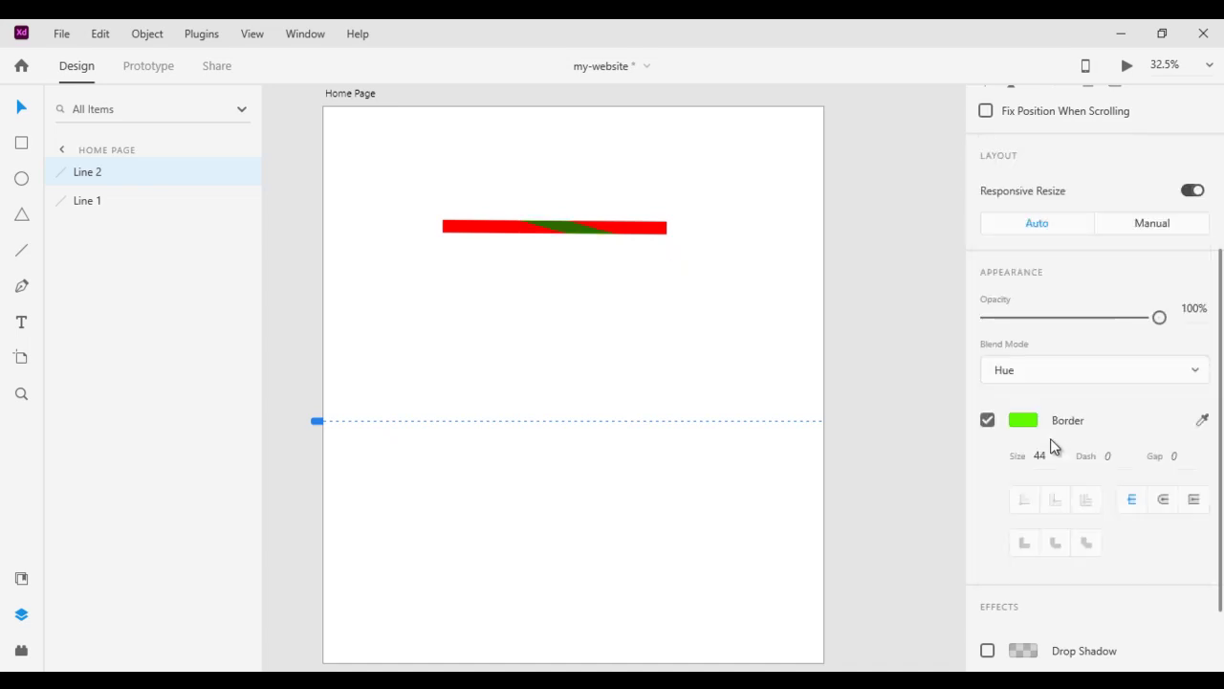
Try the Color and Luminosity blend modes on the green line, and return it to Normal
click(1195, 371)
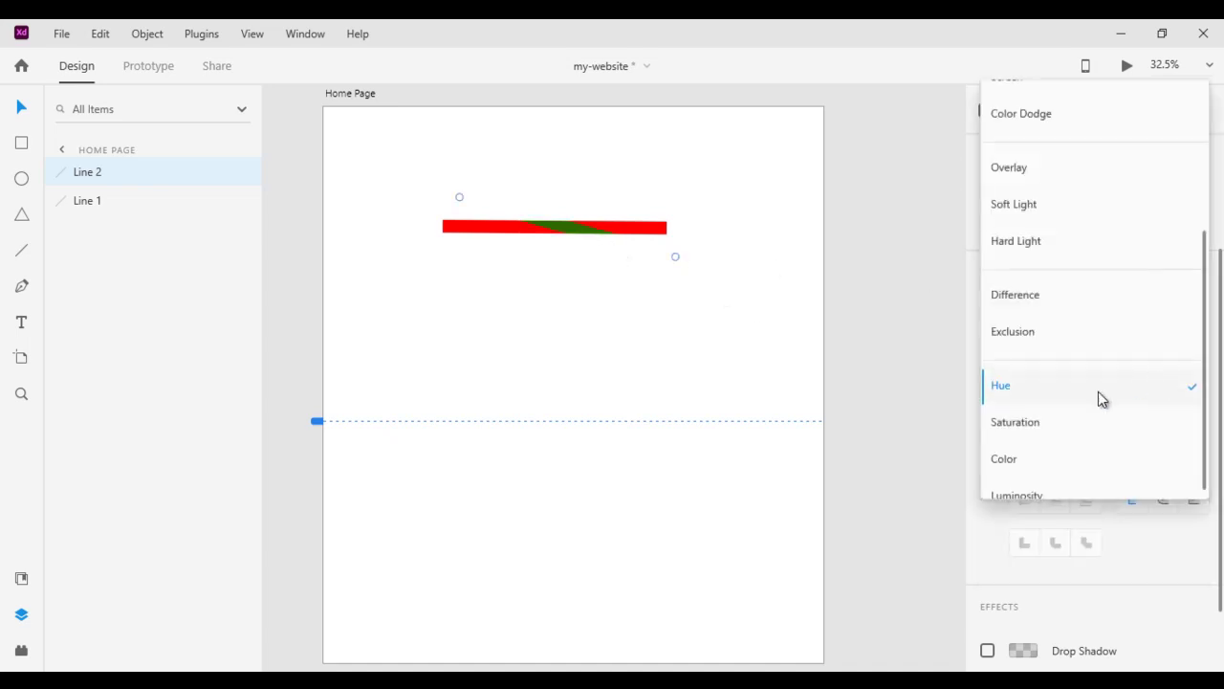
click(1069, 459)
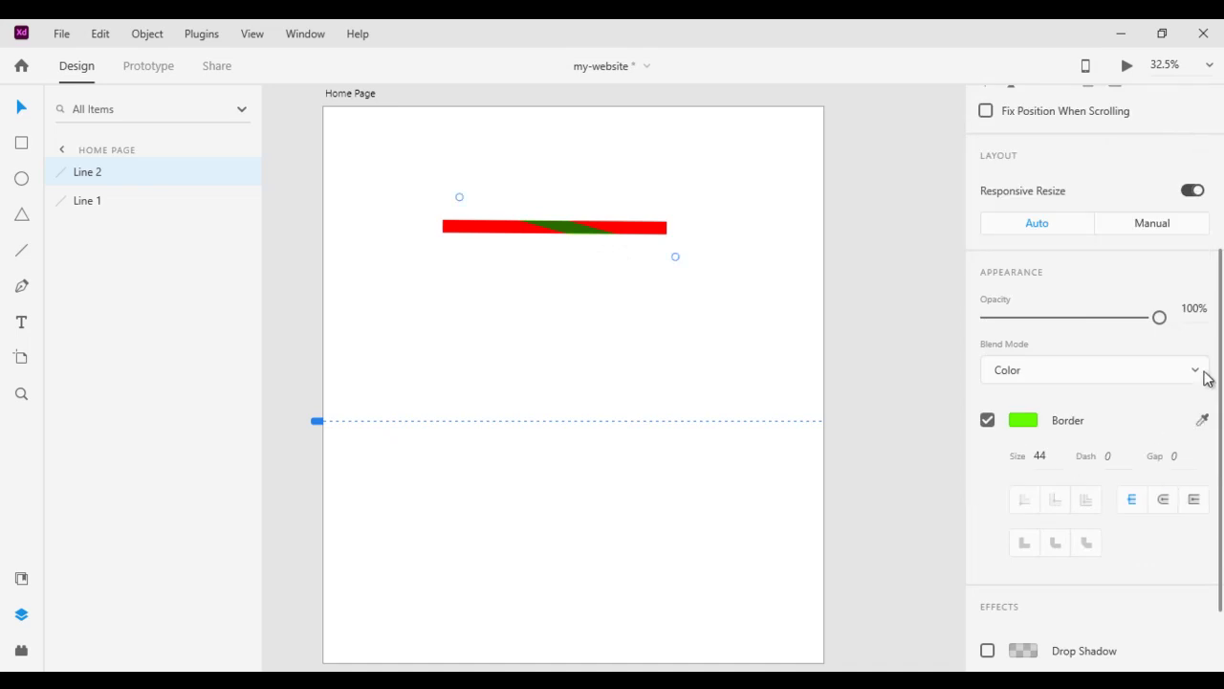
click(1197, 379)
click(1050, 457)
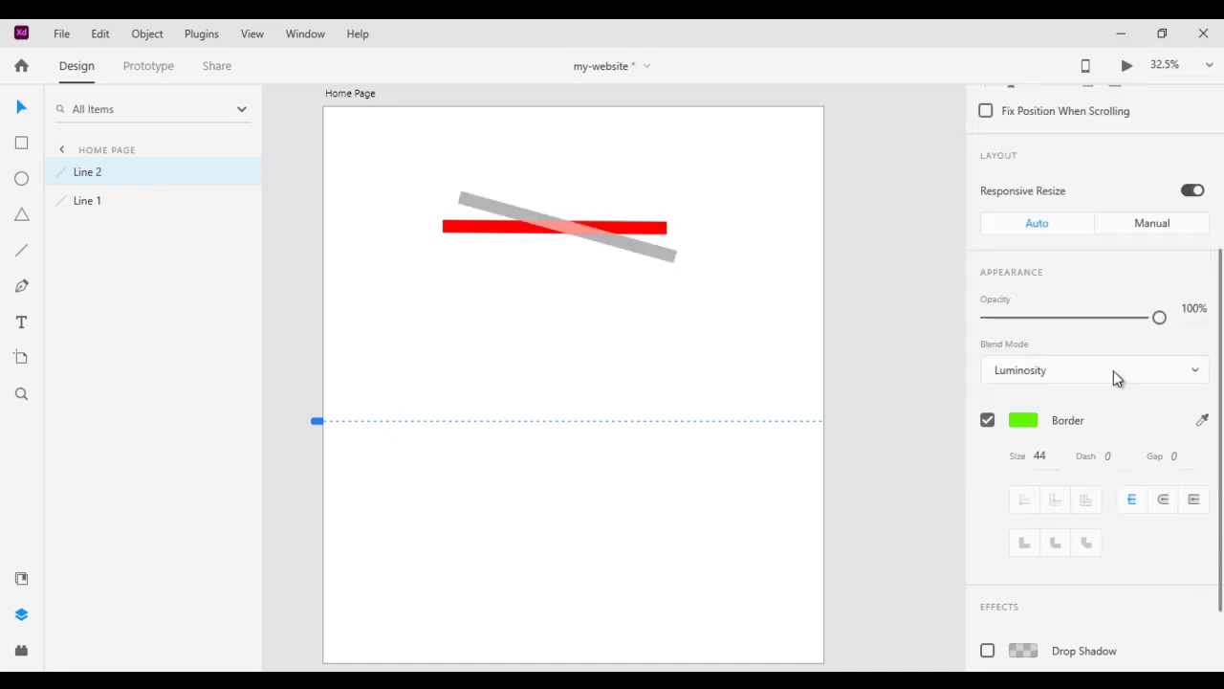
click(1195, 373)
scroll(1167, 359, up, 5)
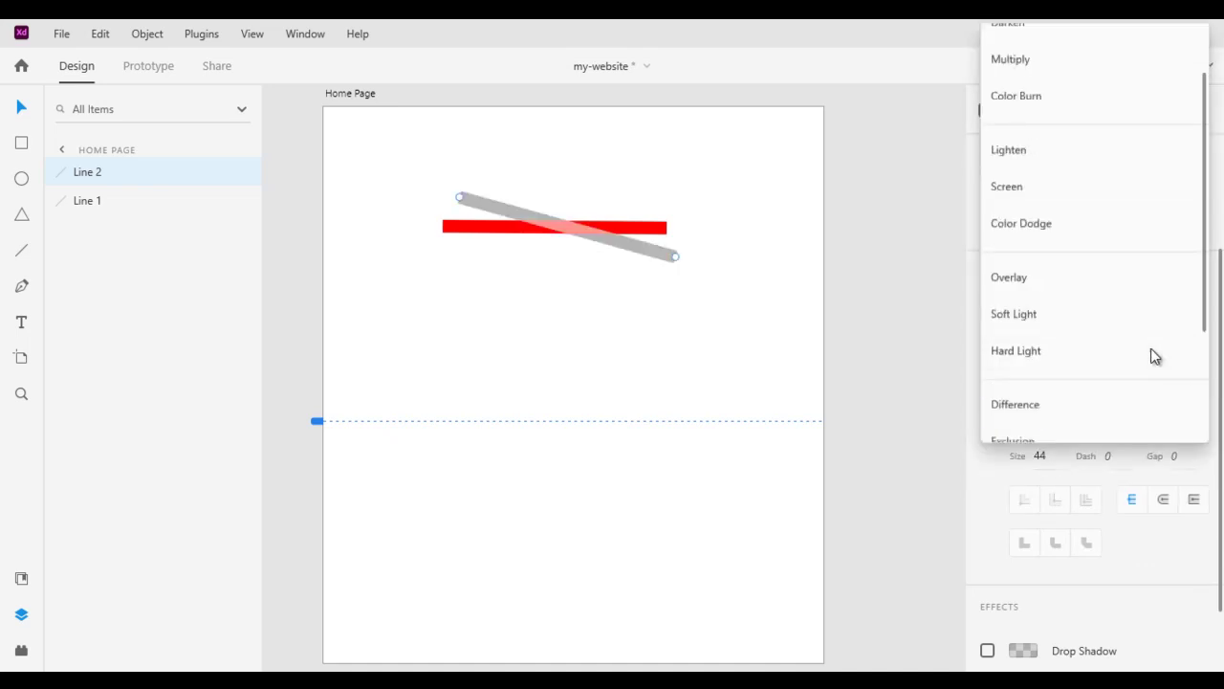
click(1080, 48)
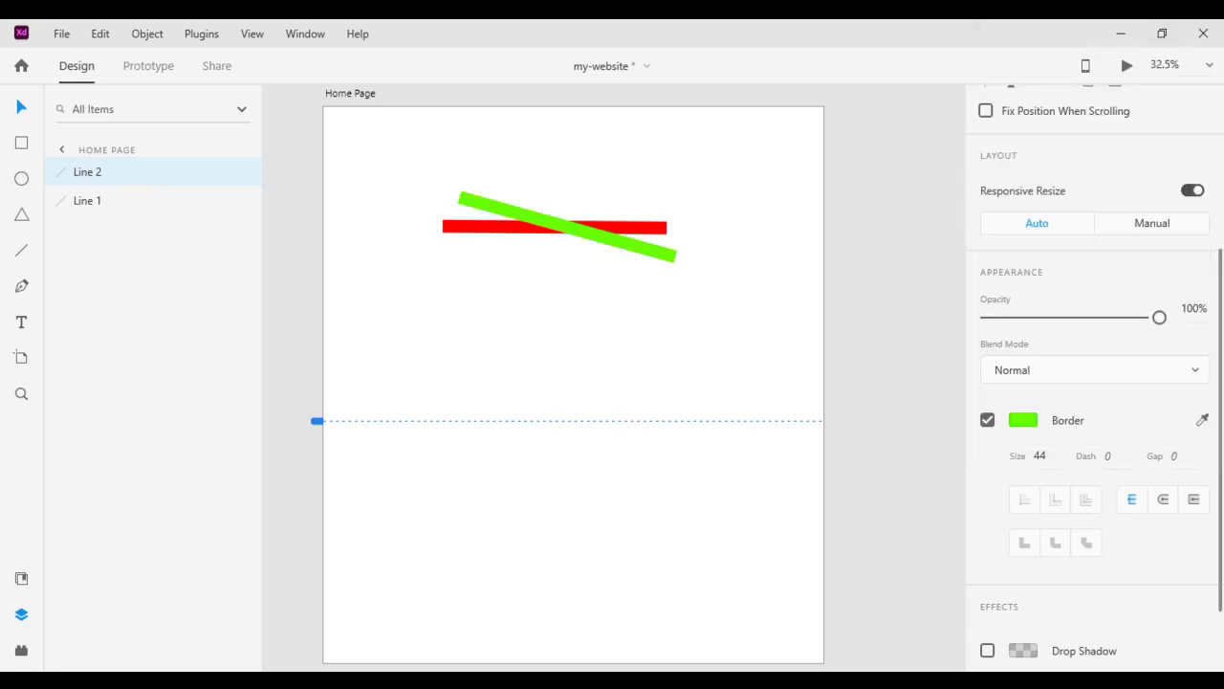
Try the opacity and the Multiply blend mode on the green line, and restore 100% opacity and Normal
drag(1159, 317, 1223, 323)
click(1196, 371)
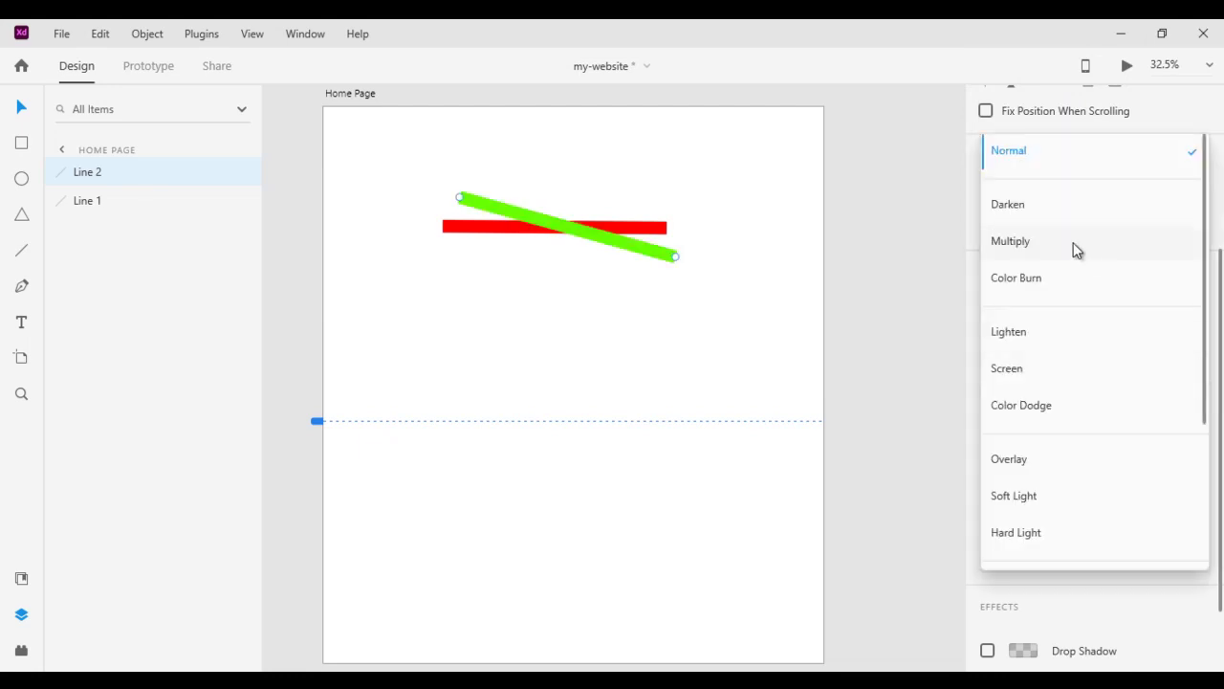
click(1073, 242)
click(1197, 371)
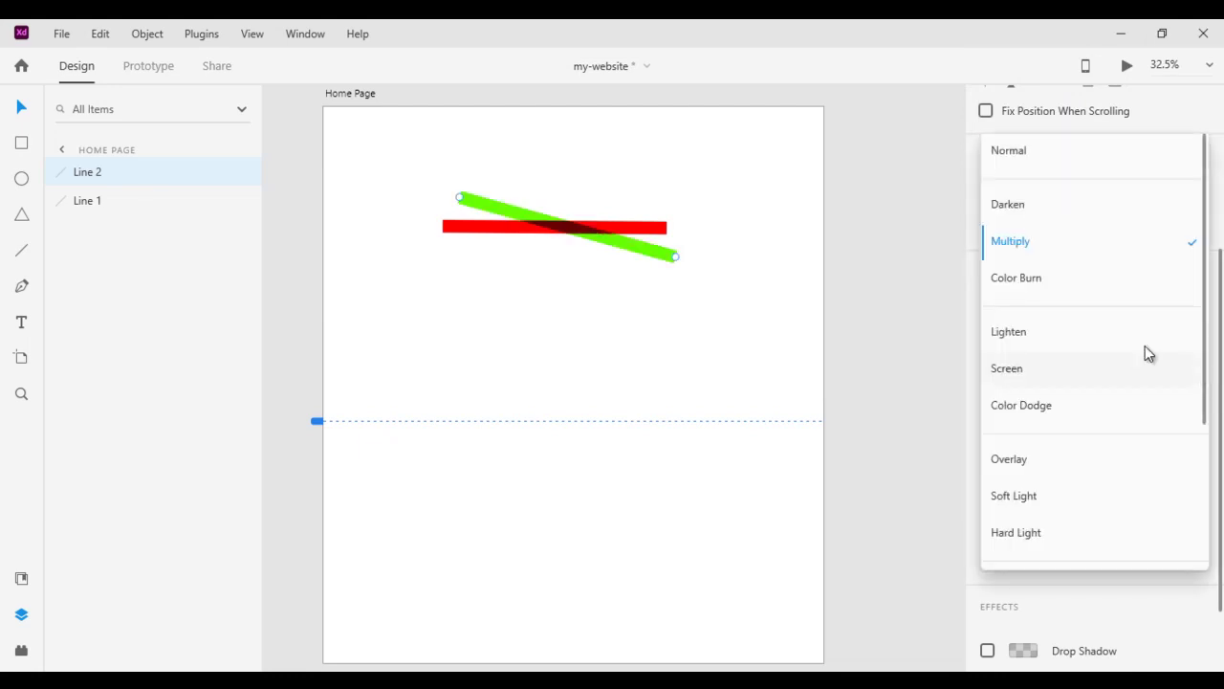
click(1080, 156)
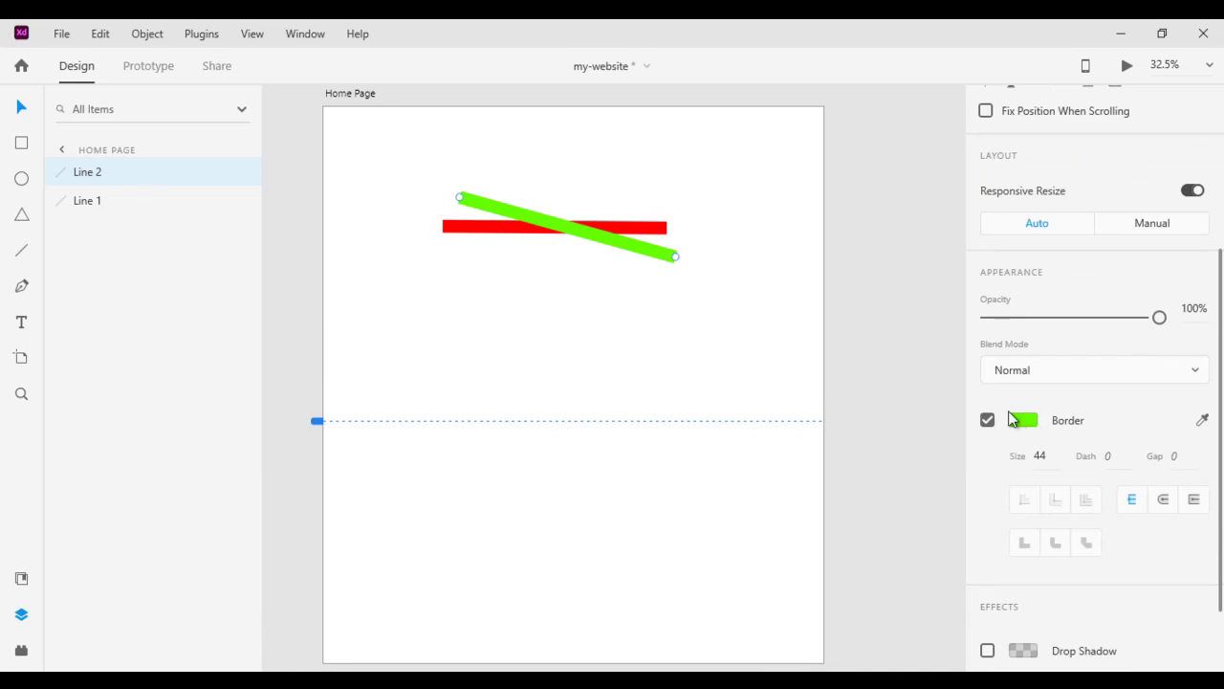
Check the green line's border color and set its border size to 31
click(1024, 422)
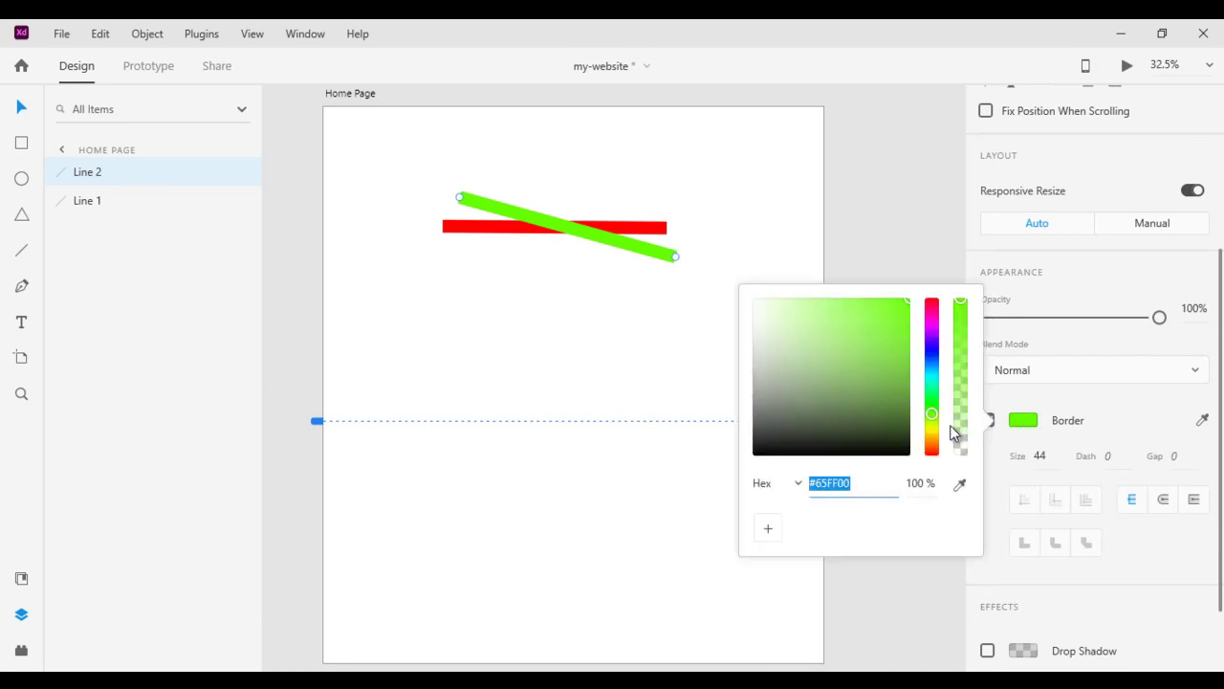
mouse_move(903, 308)
mouse_down()
mouse_move(802, 338)
mouse_move(914, 291)
mouse_up()
drag(1043, 456, 1014, 437)
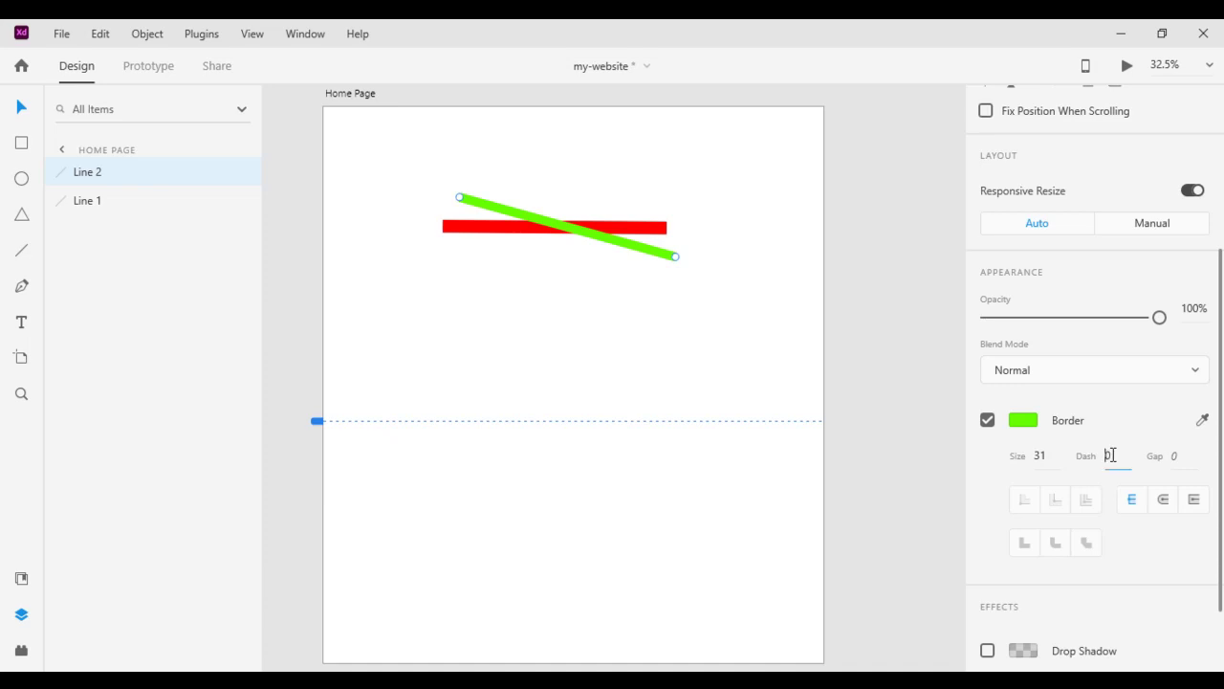
Try dashing the green line with dash 22 and gap 18, and with dash 9 and gap 9
drag(1109, 456, 1078, 247)
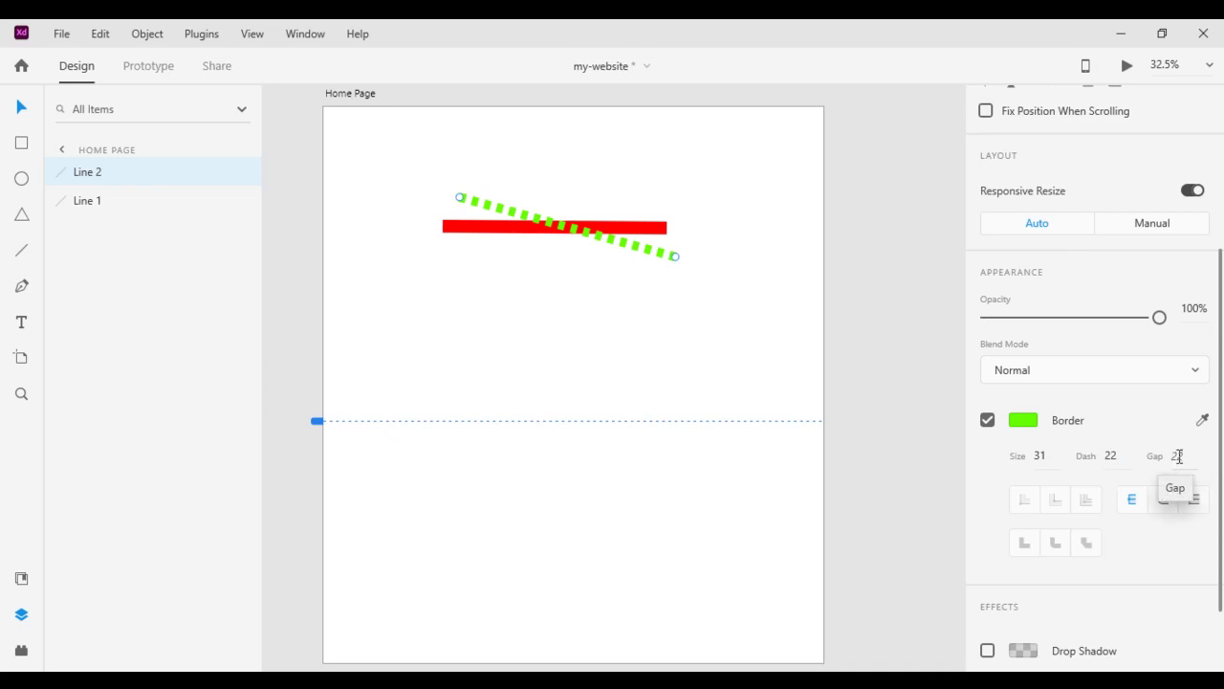
mouse_move(1178, 458)
mouse_down()
mouse_move(1176, 355)
mouse_move(1171, 480)
mouse_up()
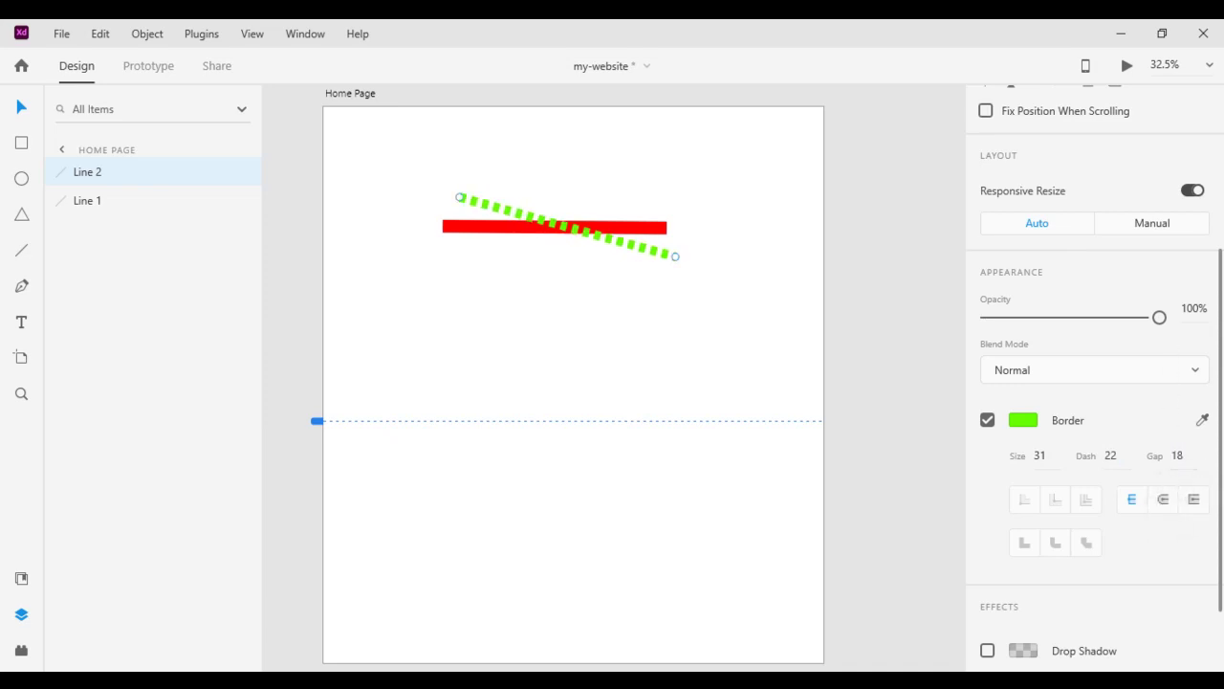
click(1113, 458)
text(9)
click(1175, 458)
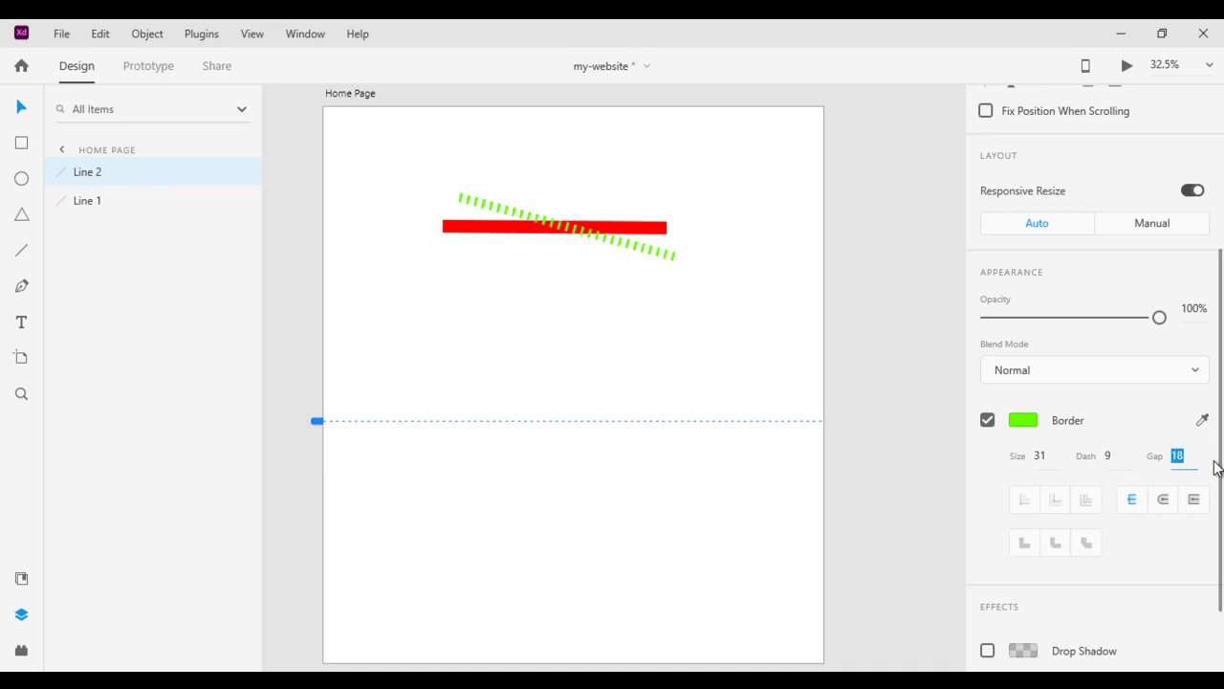
text(9)
Make the green line solid again by setting its dash and gap to 0
click(1107, 457)
text(0)
click(1182, 460)
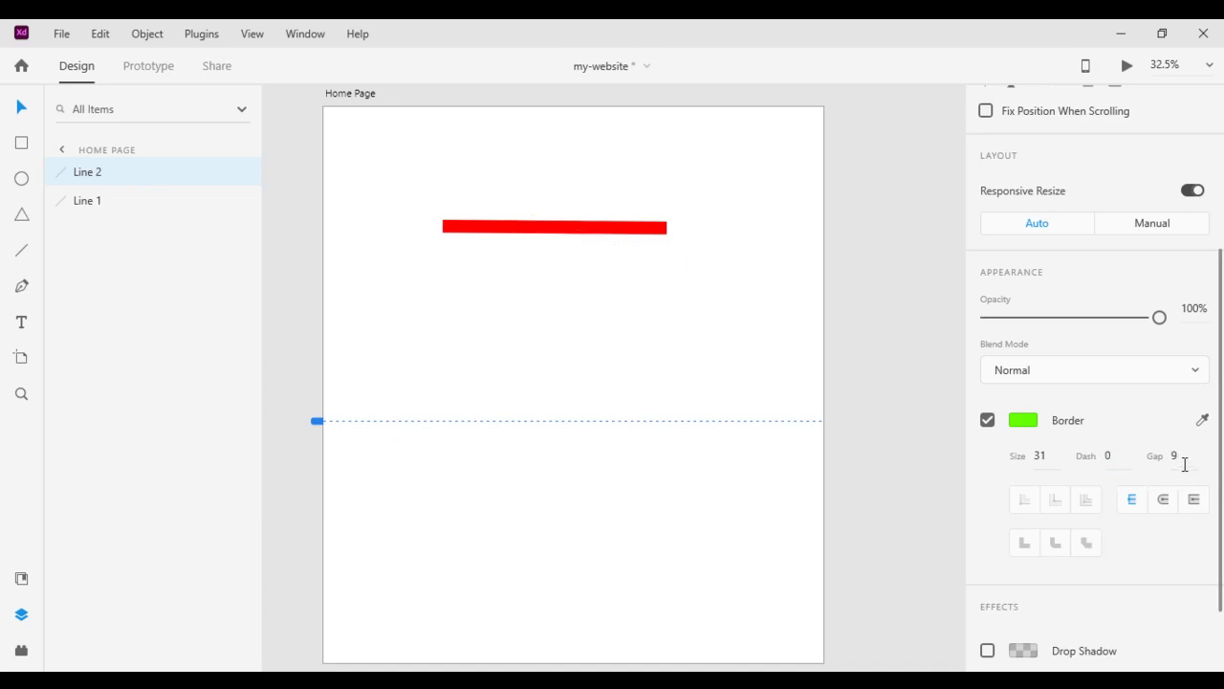
key(Return)
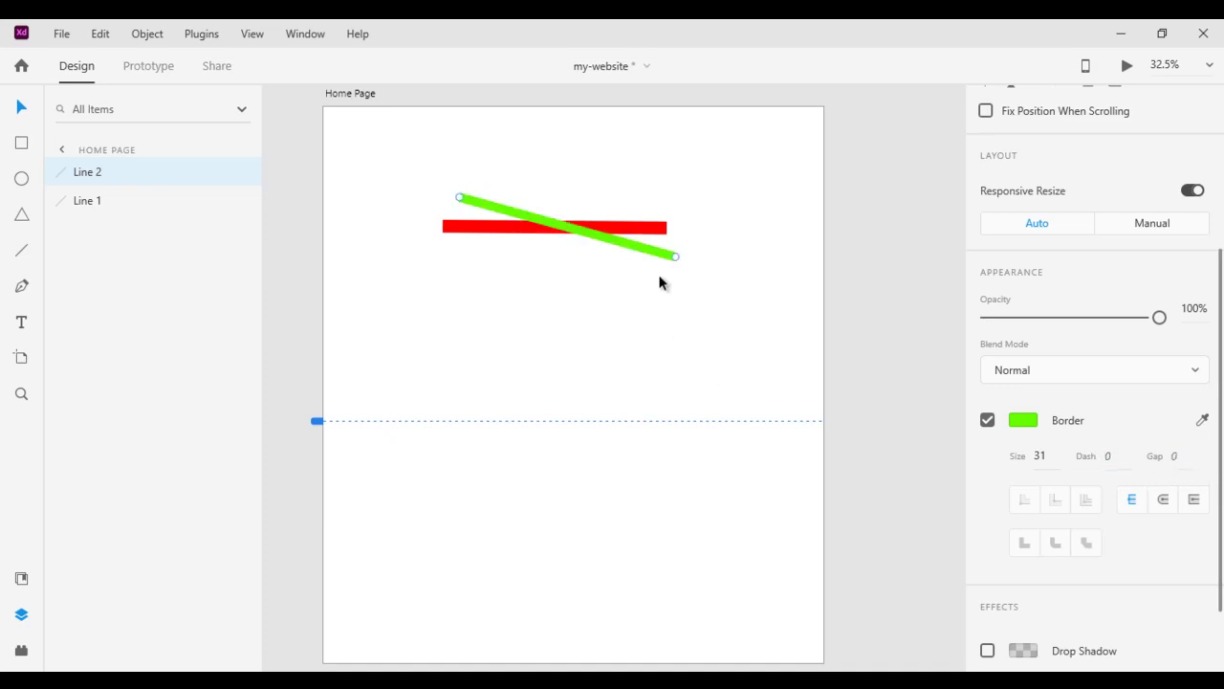
Move the green line below the red line and give its ends a Round Cap
drag(653, 248, 653, 356)
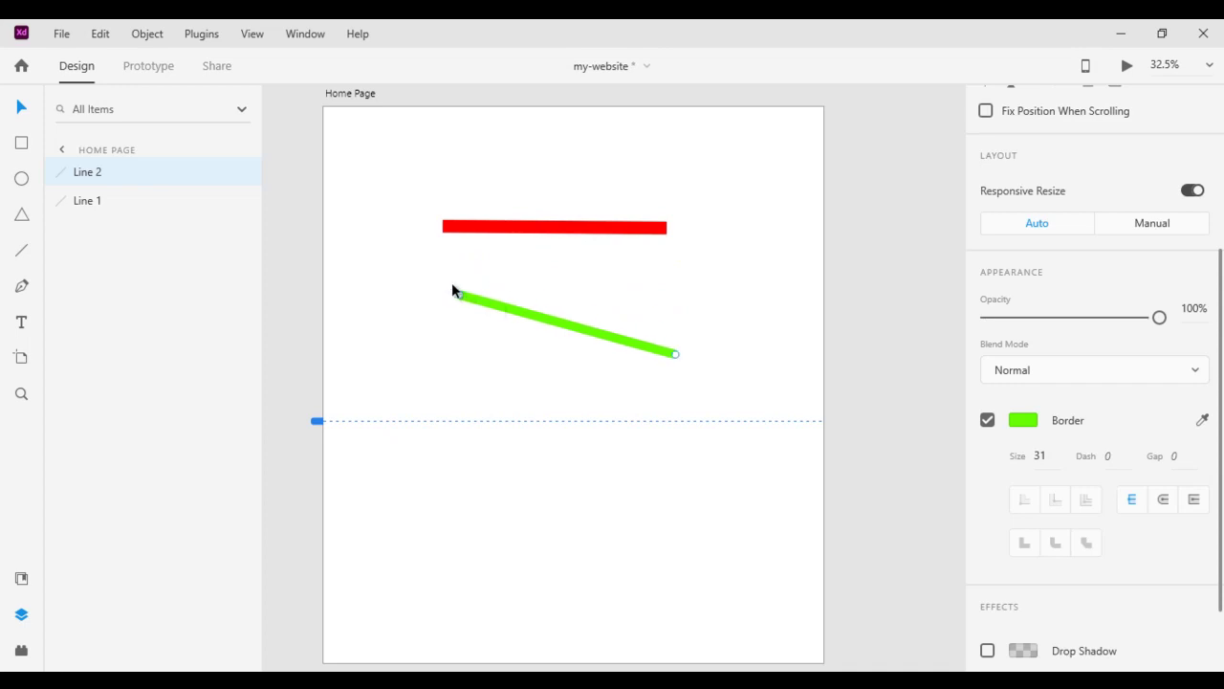
key(z)
drag(415, 261, 535, 359)
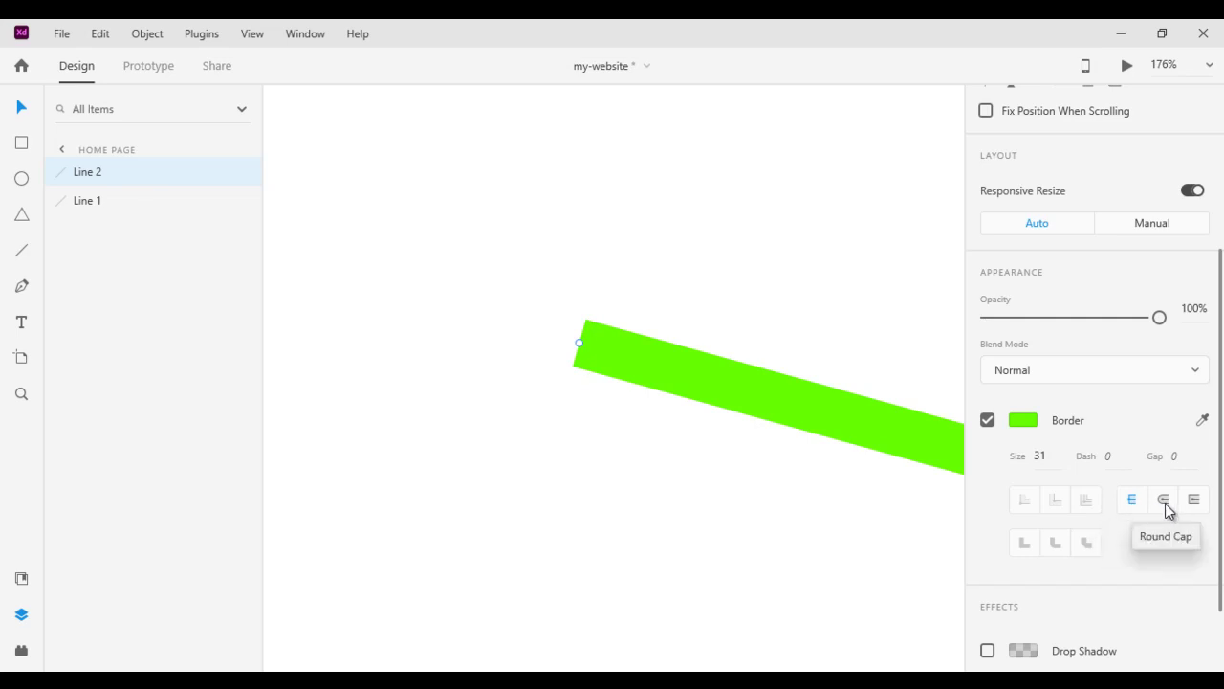
click(1164, 502)
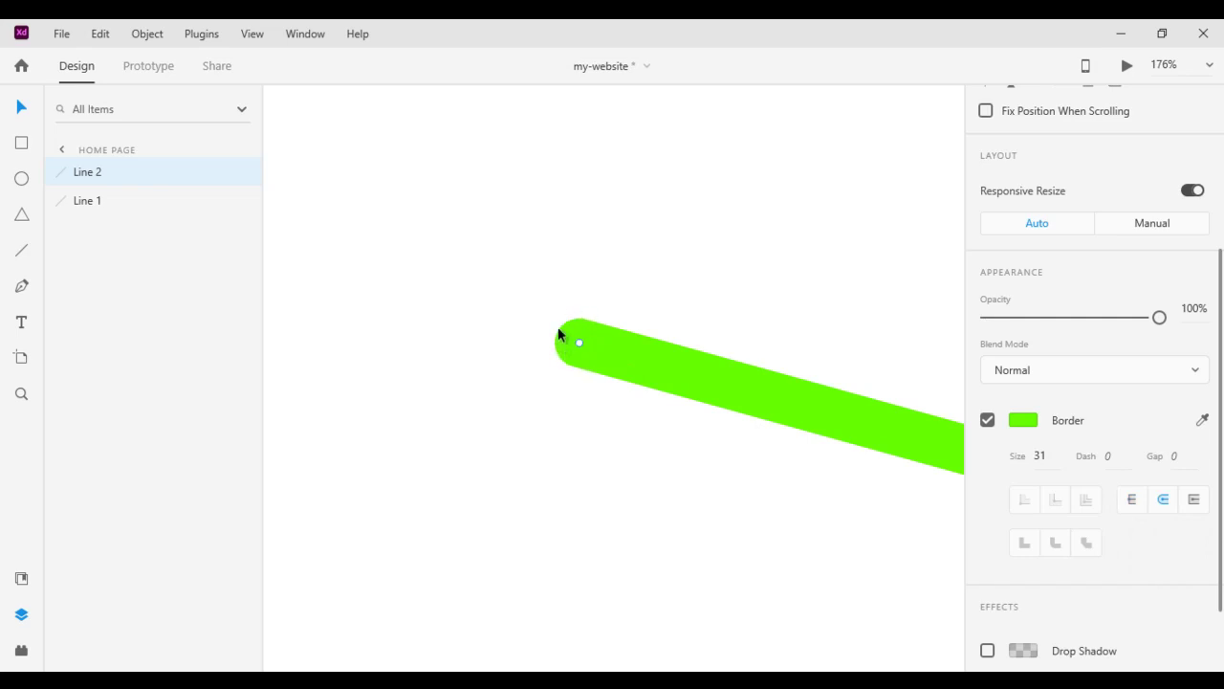
Compare the butt and projecting caps on the green line's end, and return to Round Cap
click(1133, 501)
click(1195, 507)
click(1133, 504)
click(1199, 507)
click(1164, 499)
Turn on a drop shadow for the green line and raise the shadow color's opacity to 100%
key(ctrl+0)
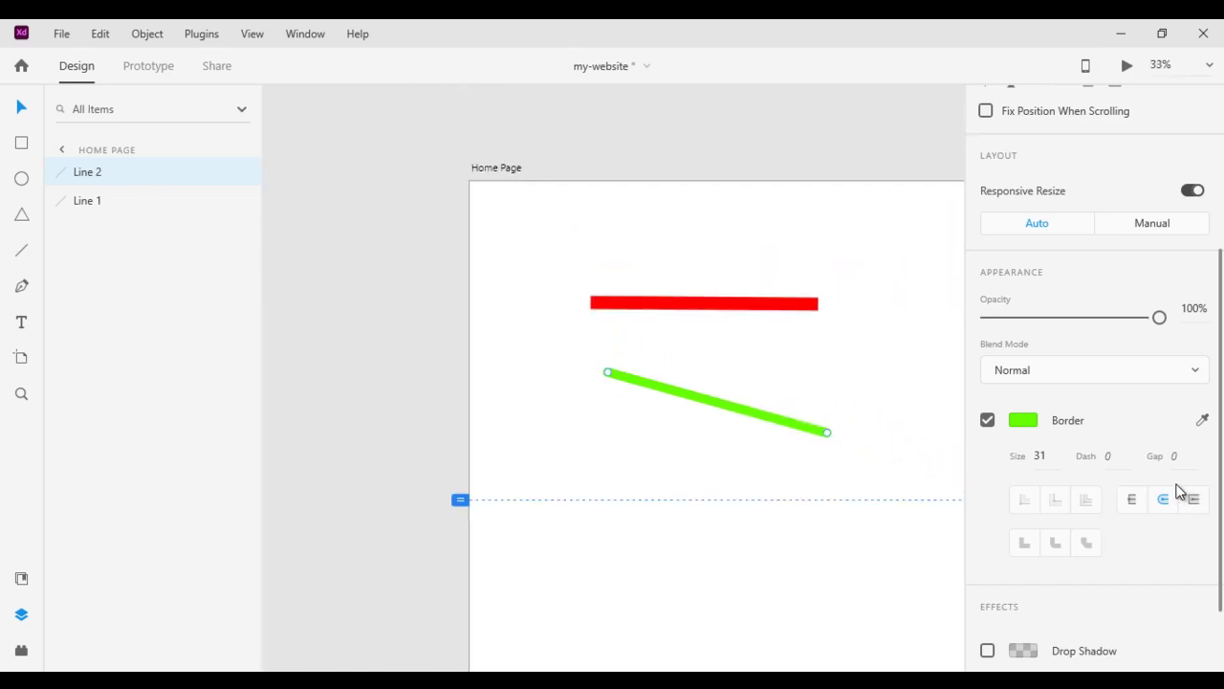
scroll(1172, 502, down, 2)
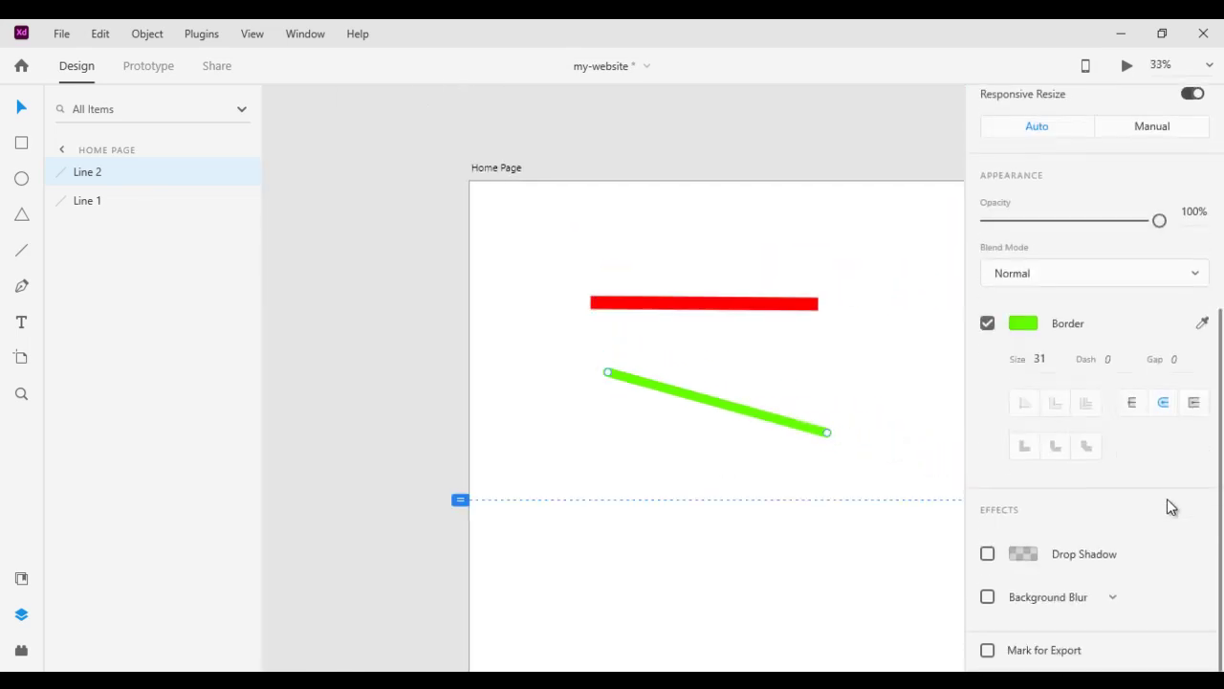
click(987, 552)
scroll(1151, 504, down, 1)
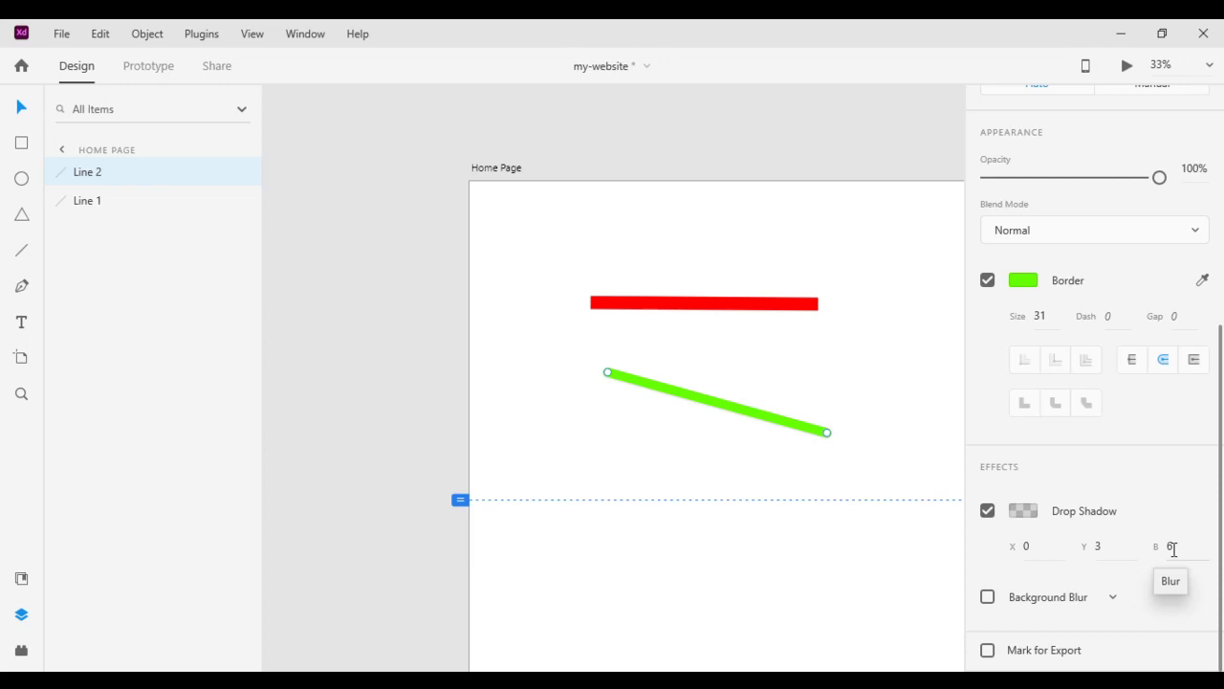
click(1036, 514)
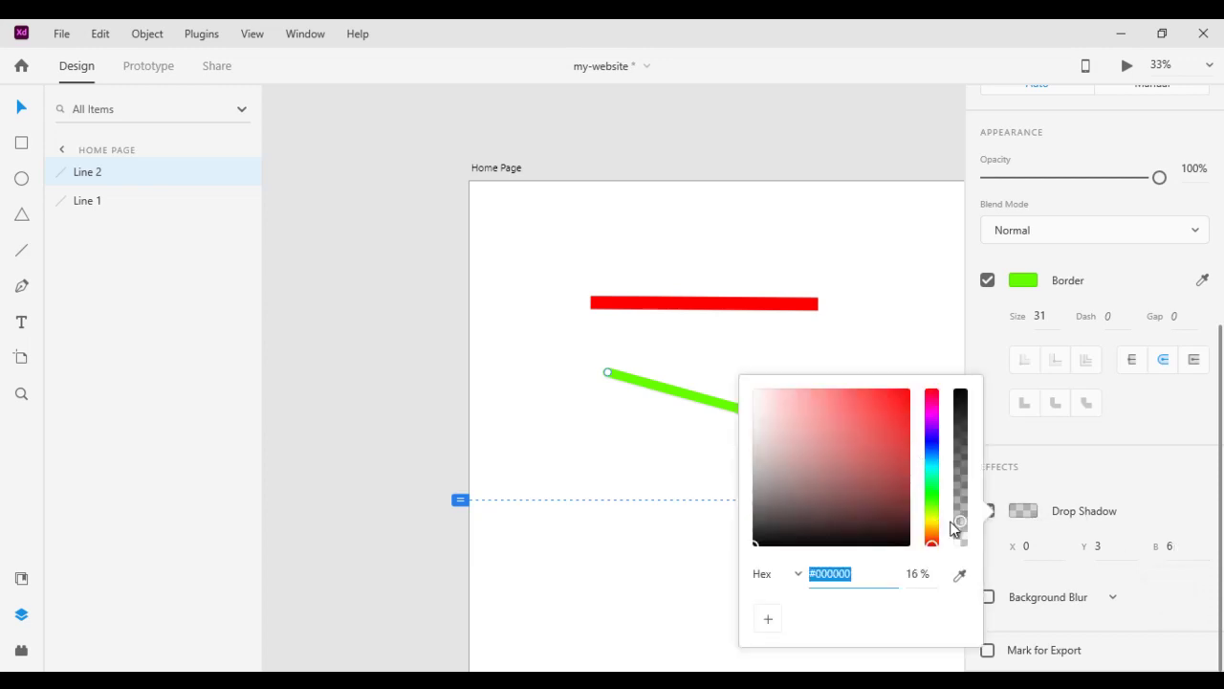
drag(961, 524, 966, 373)
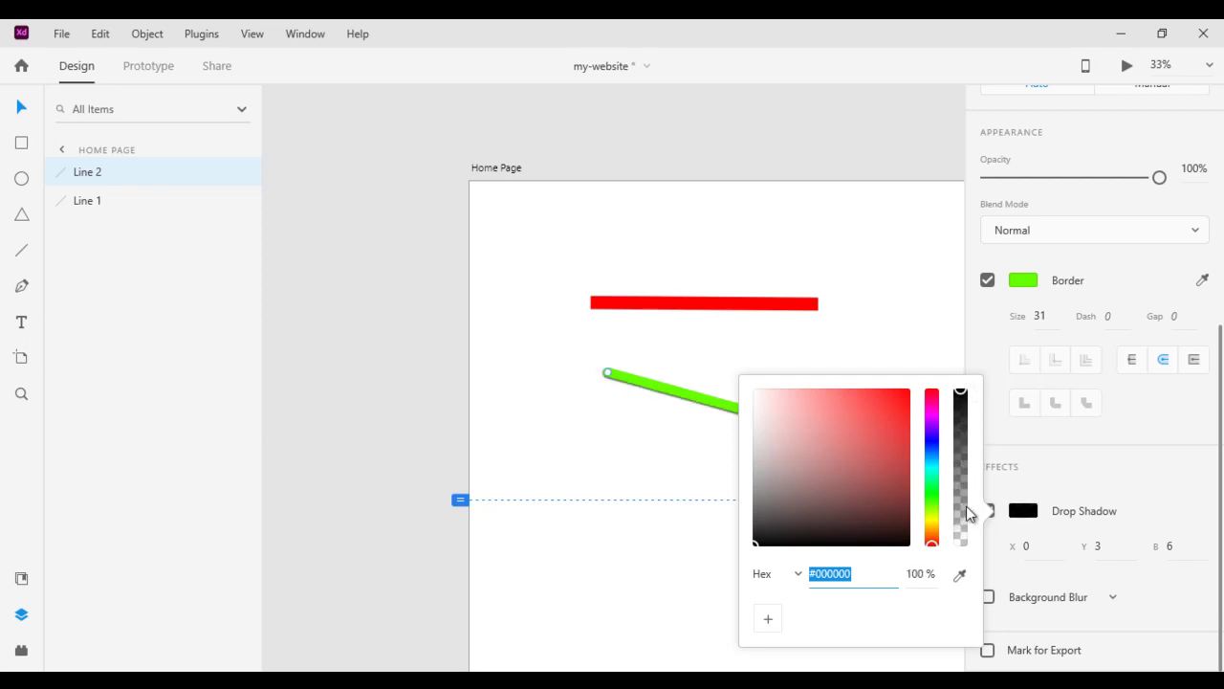
Set the drop shadow color to red #FF0000, and shift its hue to green #08FF00
text(ff0000)
key(Return)
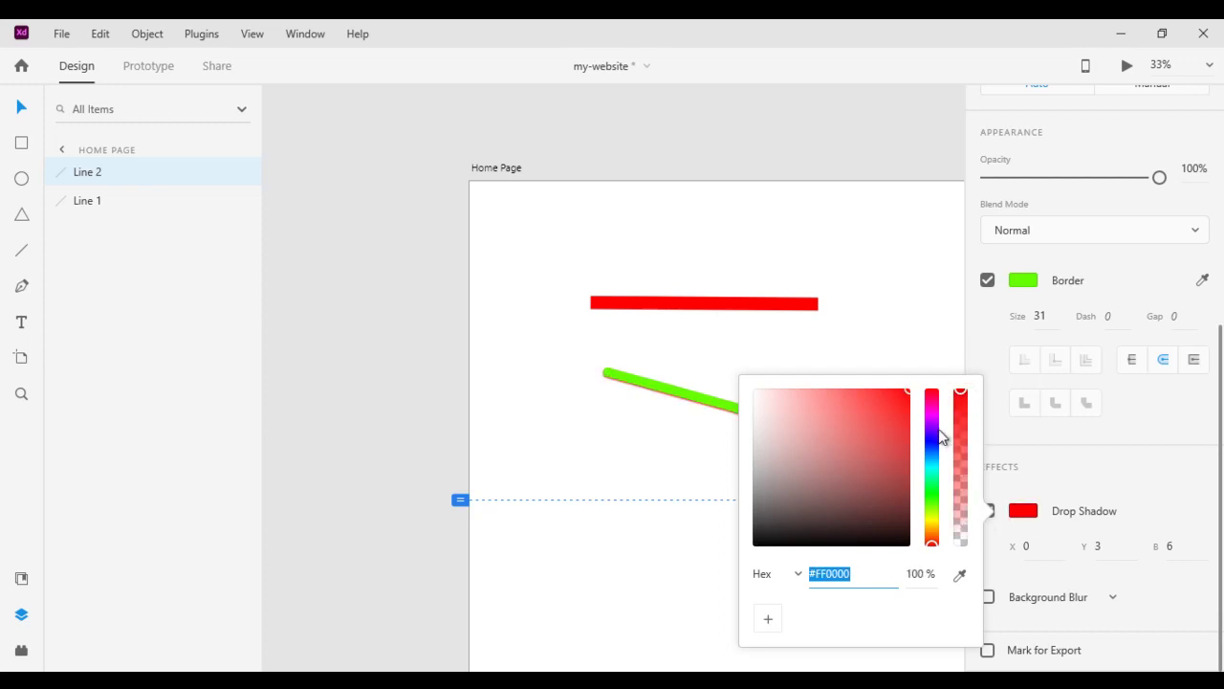
drag(932, 486, 938, 504)
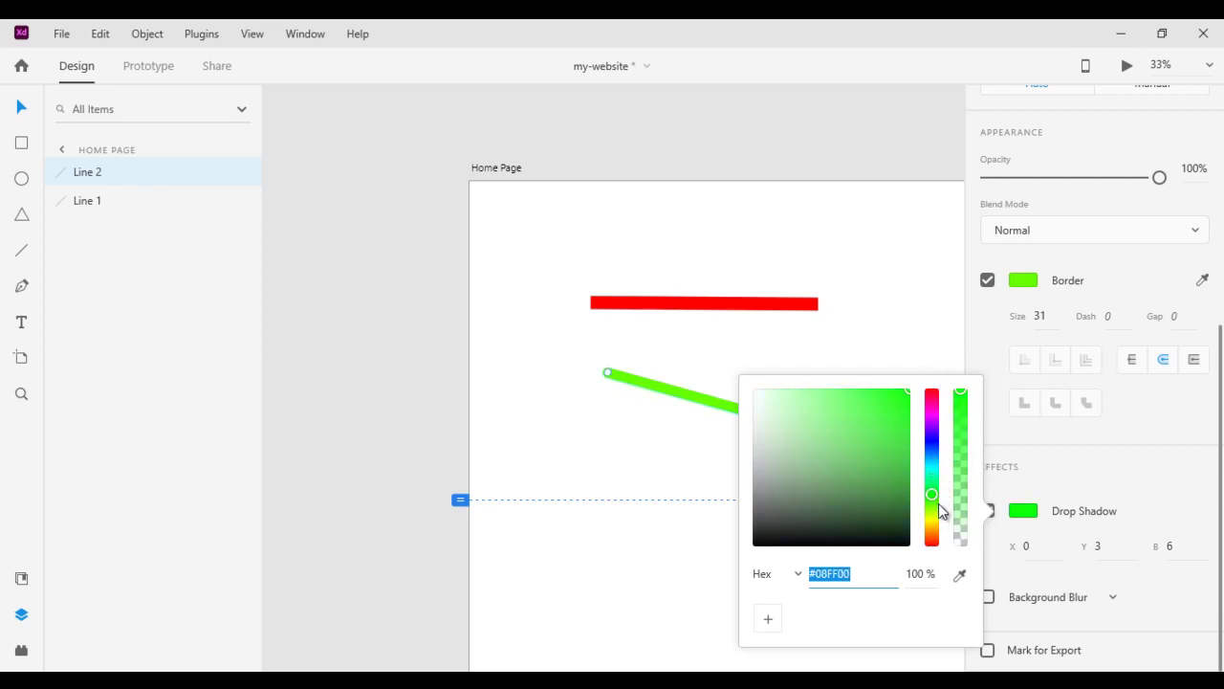
Set the green line's drop shadow to red #FF0000 with offsets X 2 and Y 19 and a blur of 15
drag(933, 455, 938, 367)
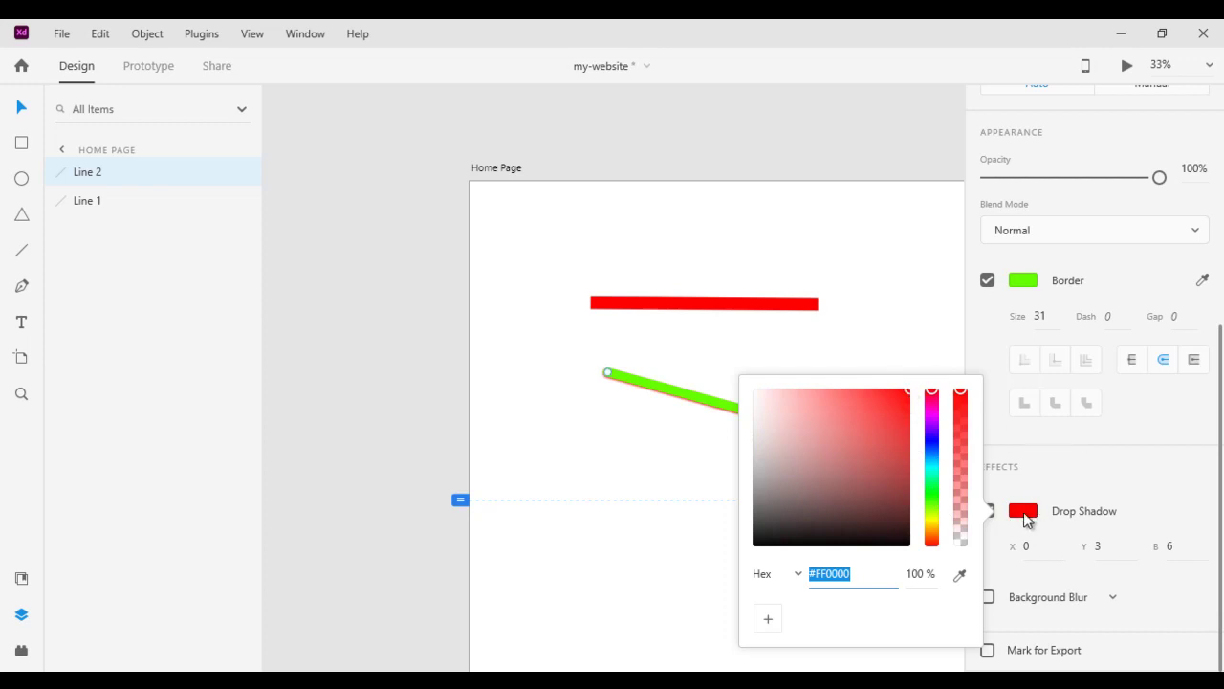
click(1086, 485)
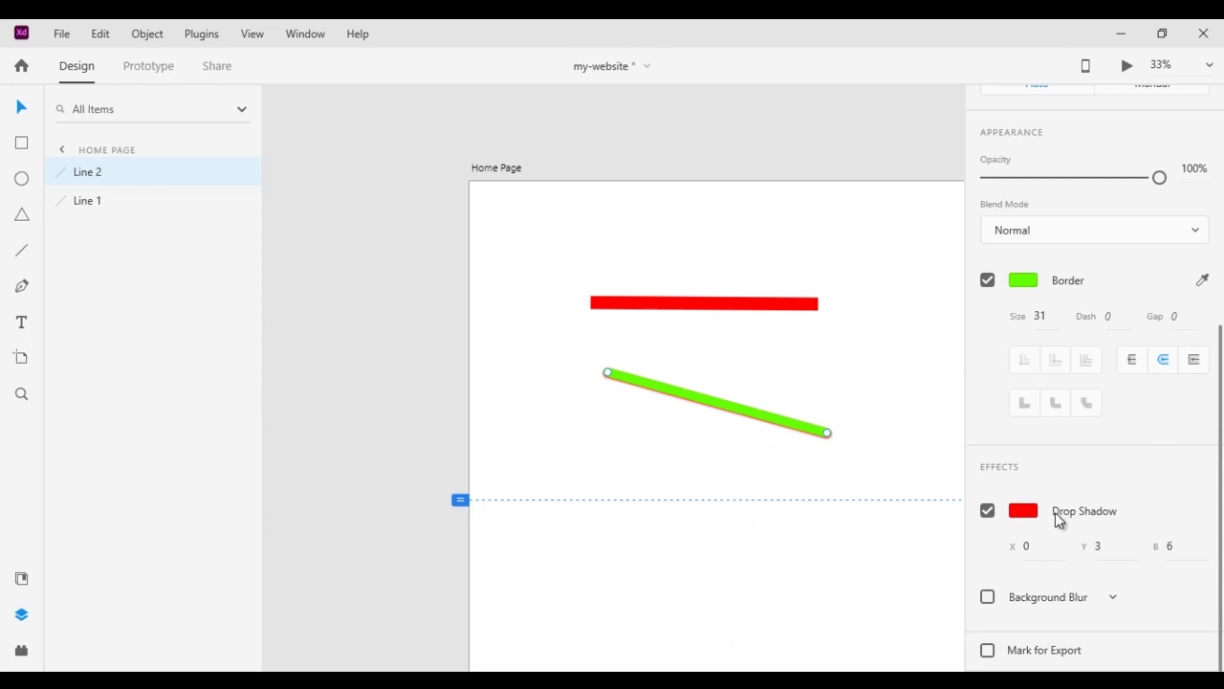
drag(1029, 550, 1086, 529)
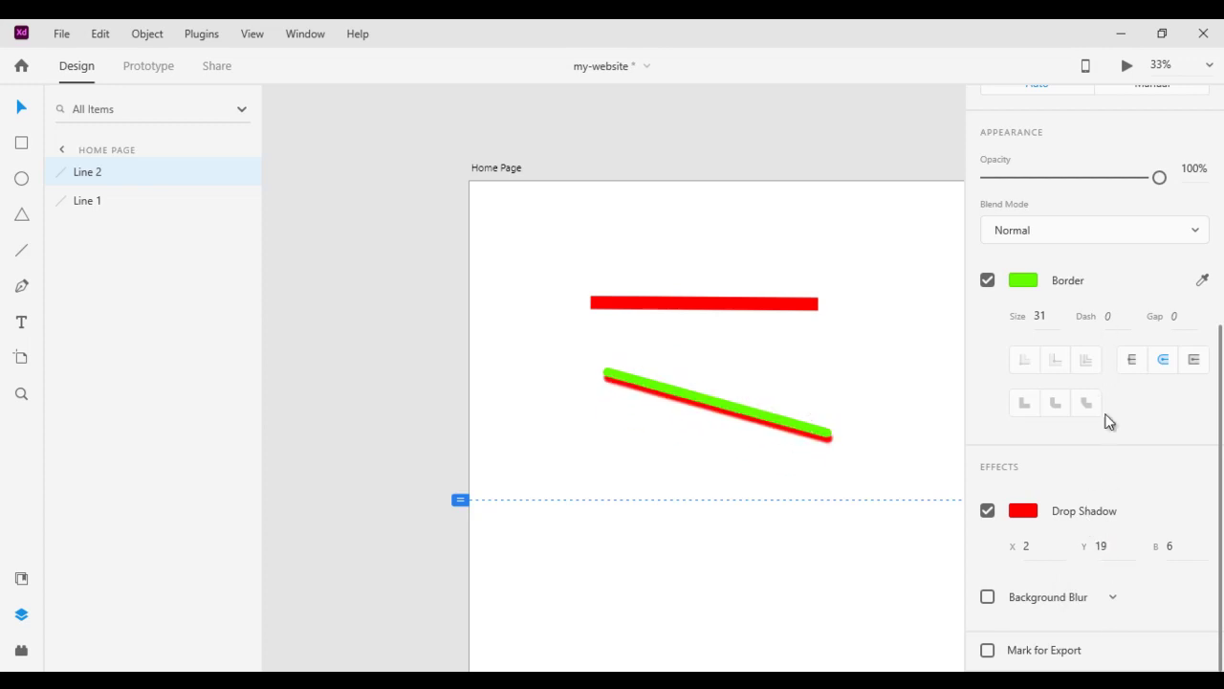
drag(1171, 551, 1129, 494)
Change the line's drop shadow to black #000000 with offsets X -22 and Y 23 and a blur of 35
click(1022, 511)
drag(904, 446, 869, 546)
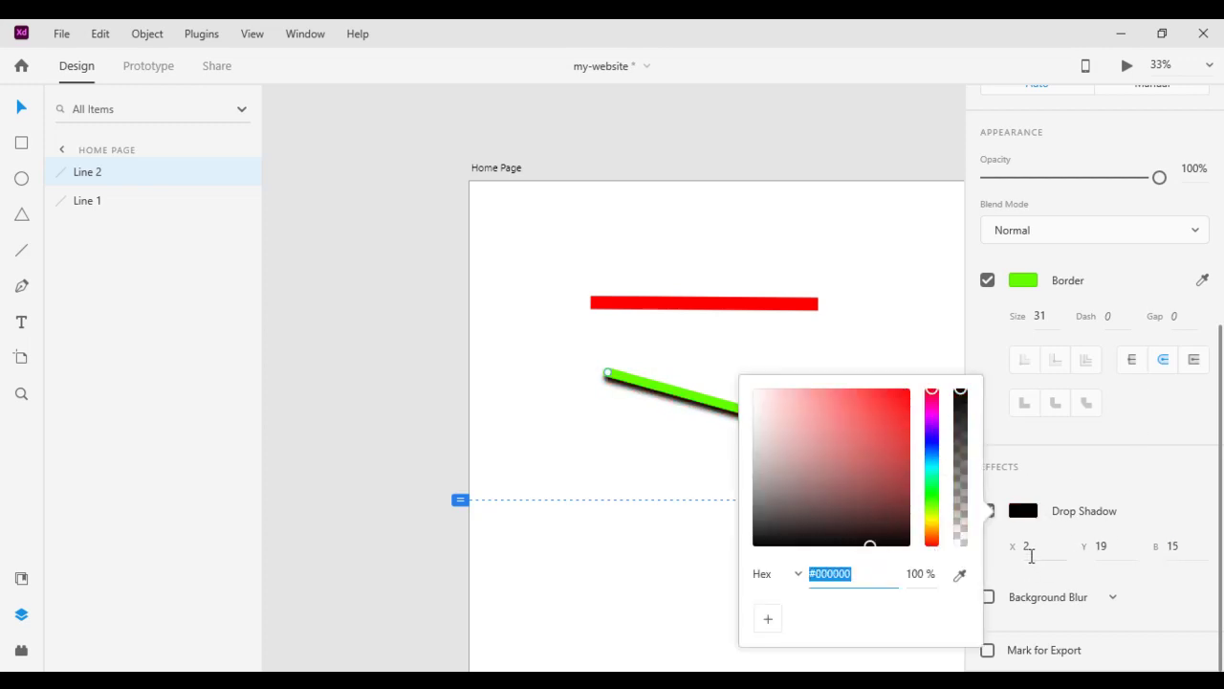
drag(1031, 556, 1100, 613)
drag(1175, 546, 1164, 575)
text(35)
key(Return)
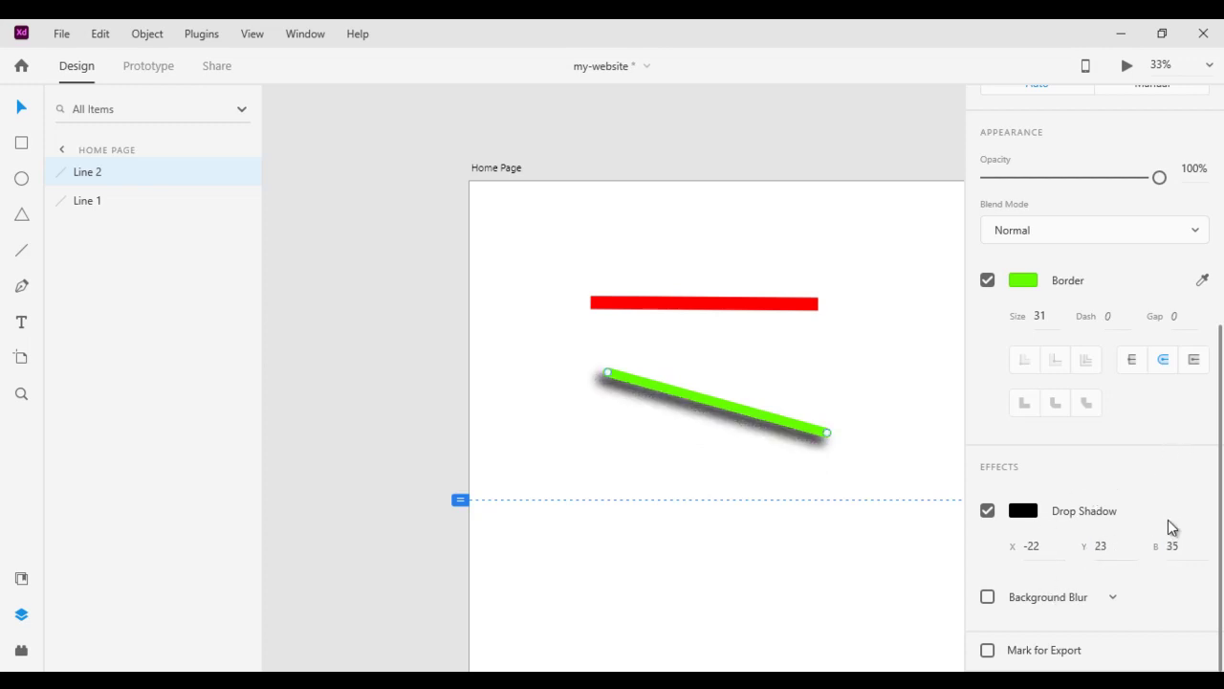
Turn off the green line's drop shadow and place it across the red line with a border size of 57
click(987, 510)
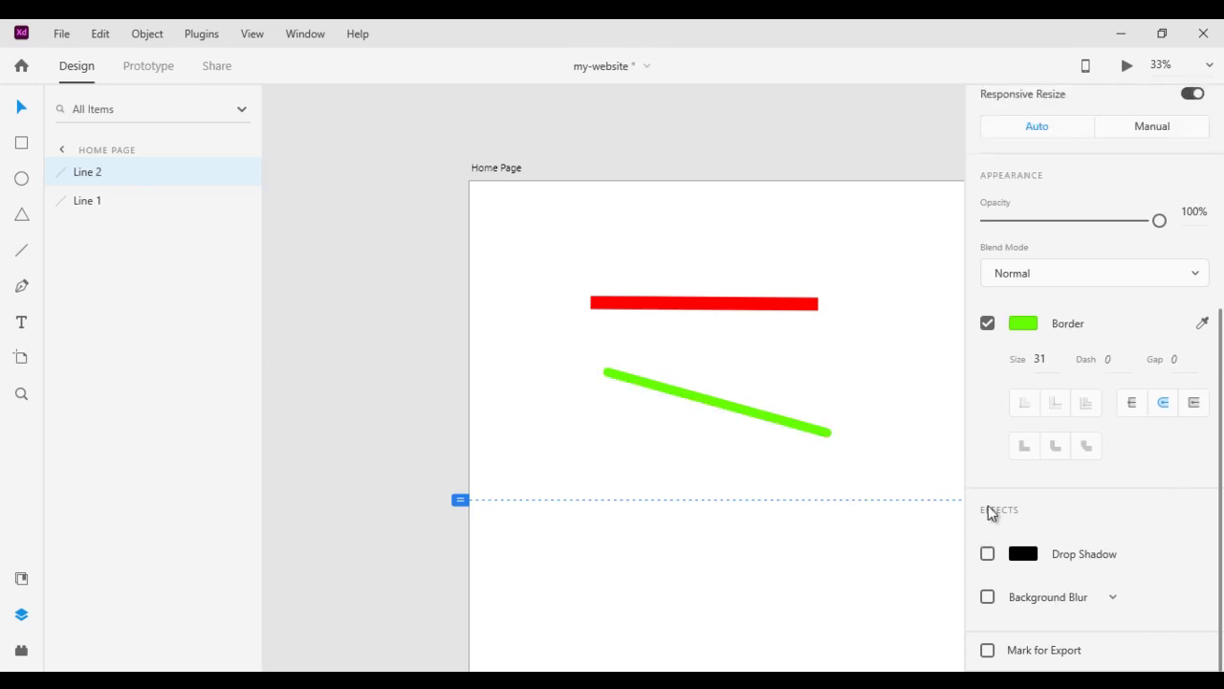
drag(784, 427, 777, 322)
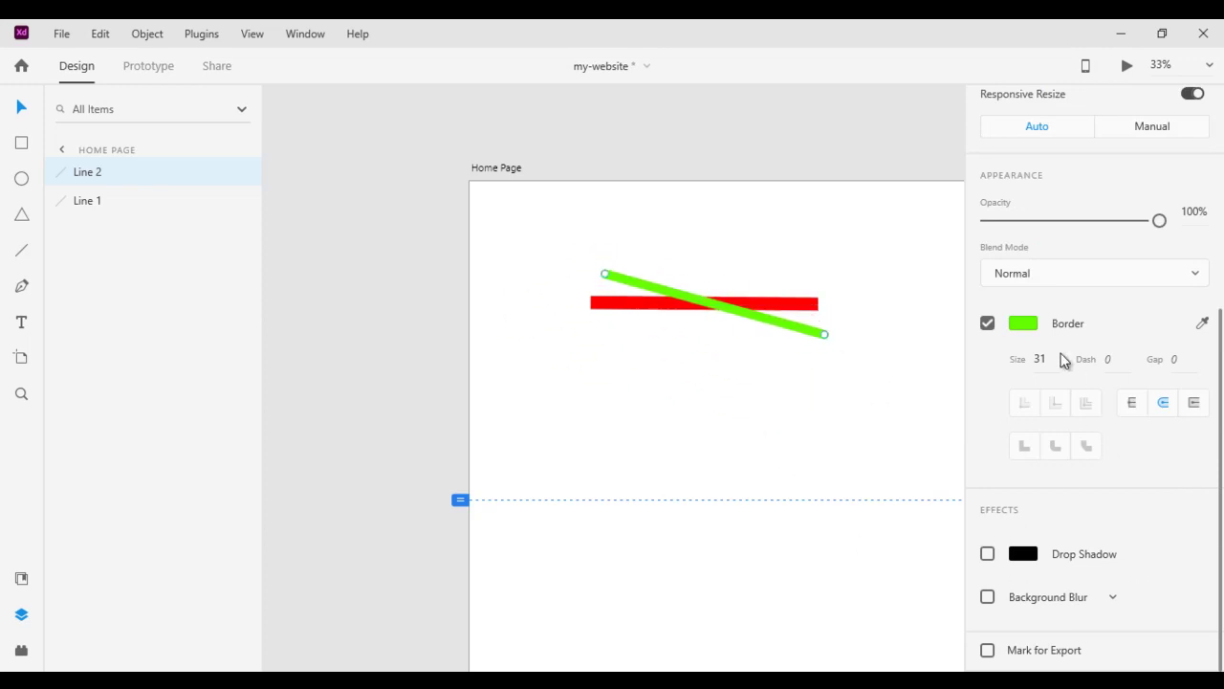
drag(1037, 350, 1030, 122)
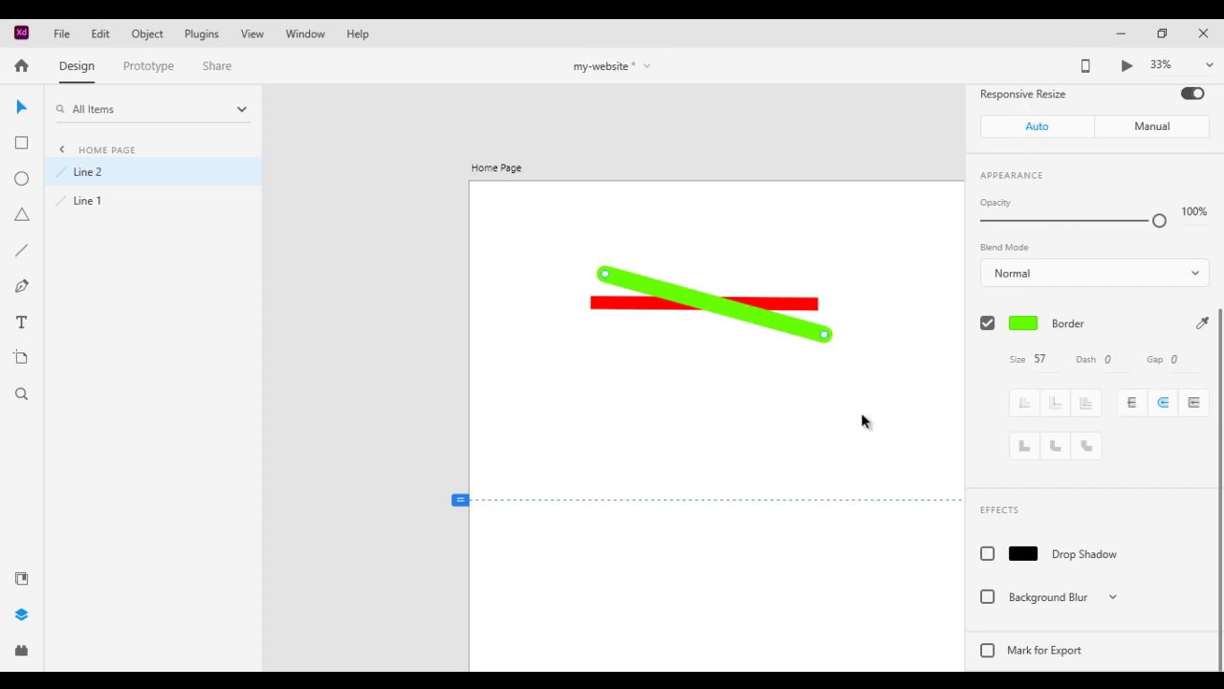
Enable Background Blur on the green line and bring its blur settings into view
click(988, 597)
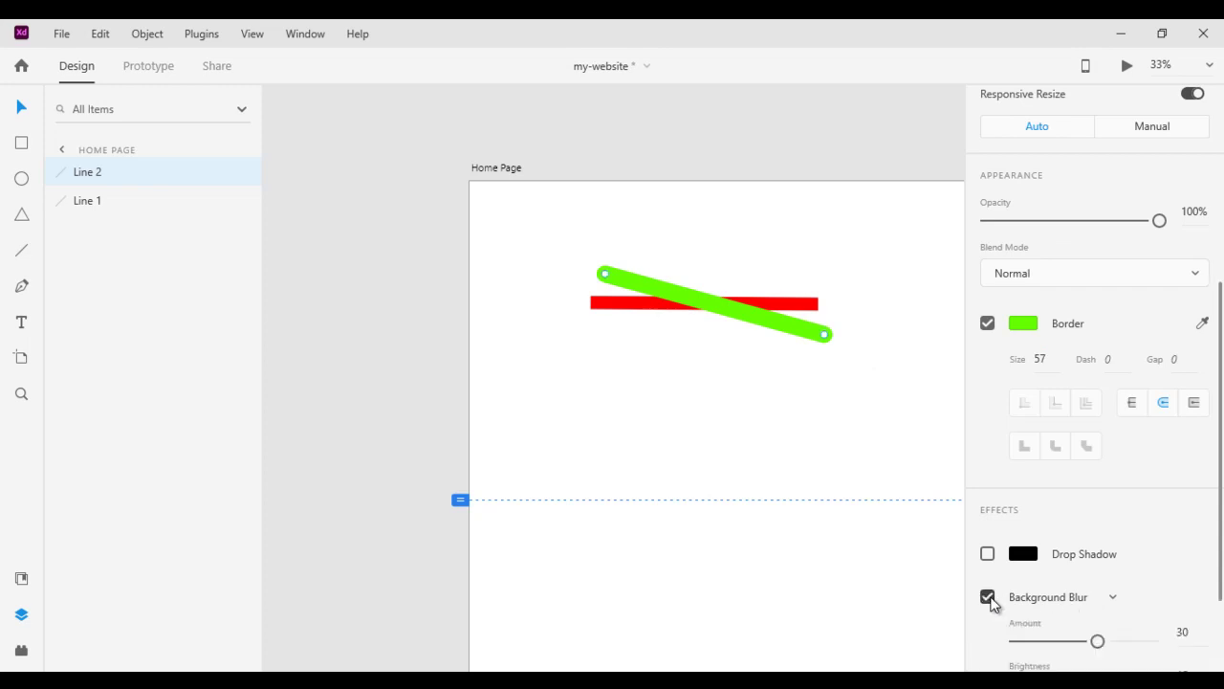
scroll(738, 346, down, 1)
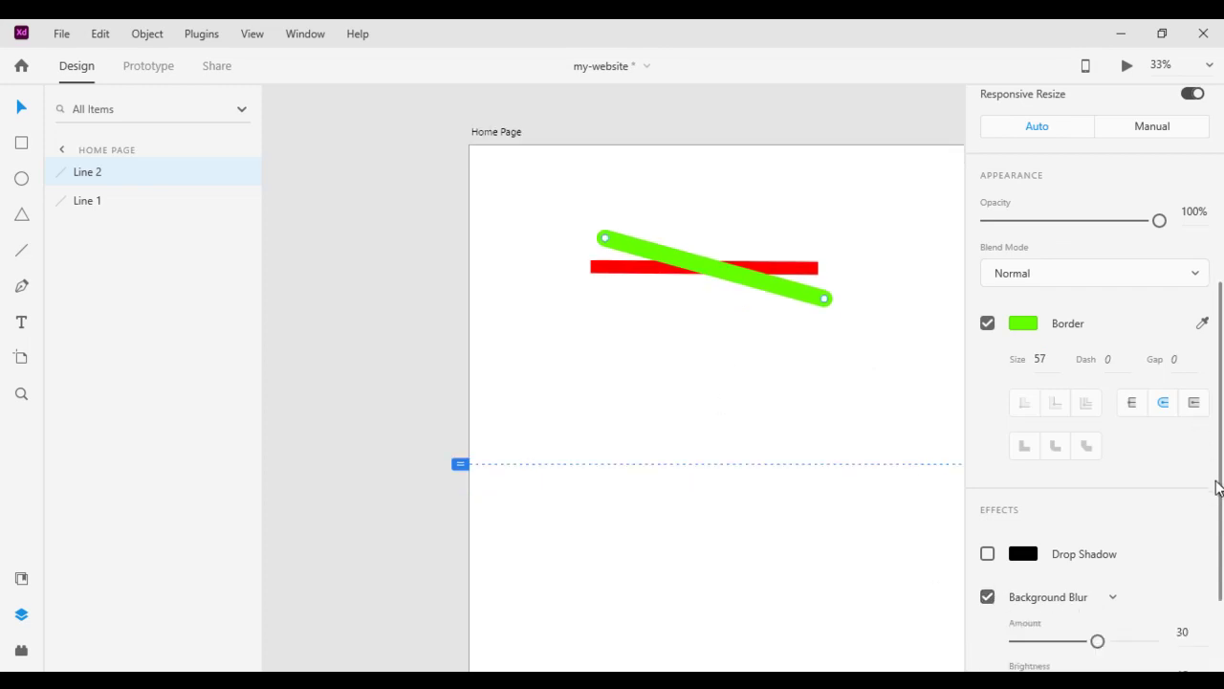
drag(1221, 507, 1220, 602)
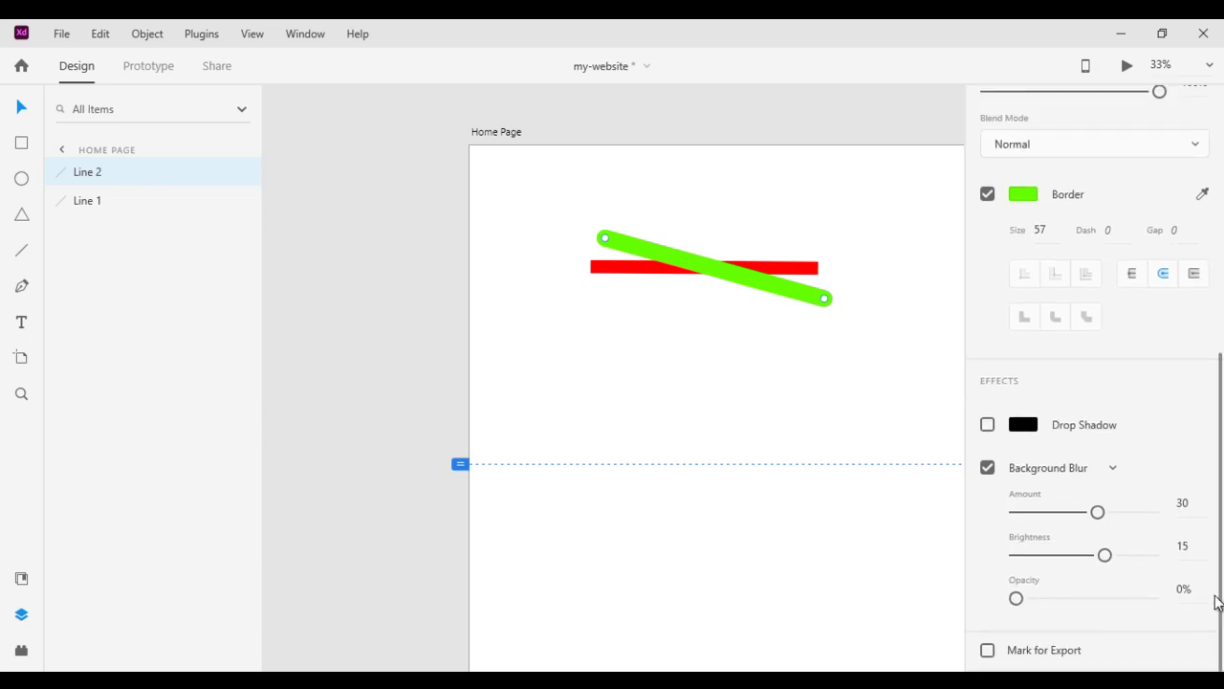
Delete both lines and draw a rectangle about 497 wide and 436 high near the upper part of Home Page
drag(573, 207, 881, 377)
key(Delete)
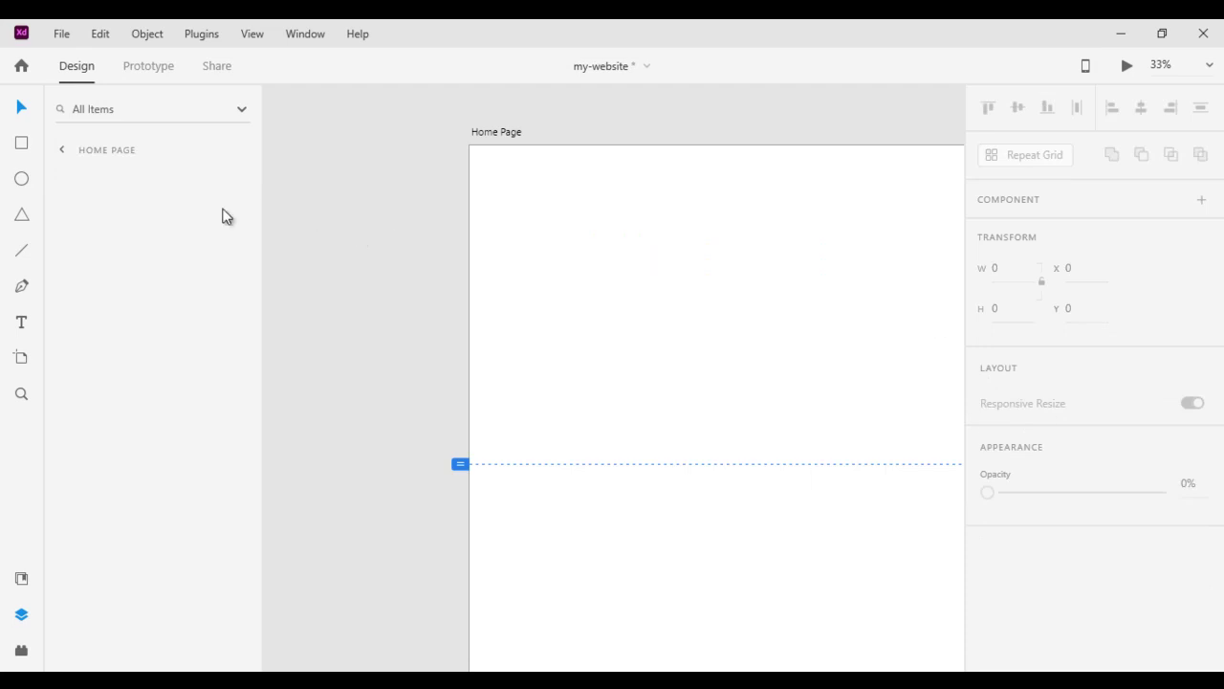
click(21, 143)
drag(620, 223, 767, 352)
click(21, 107)
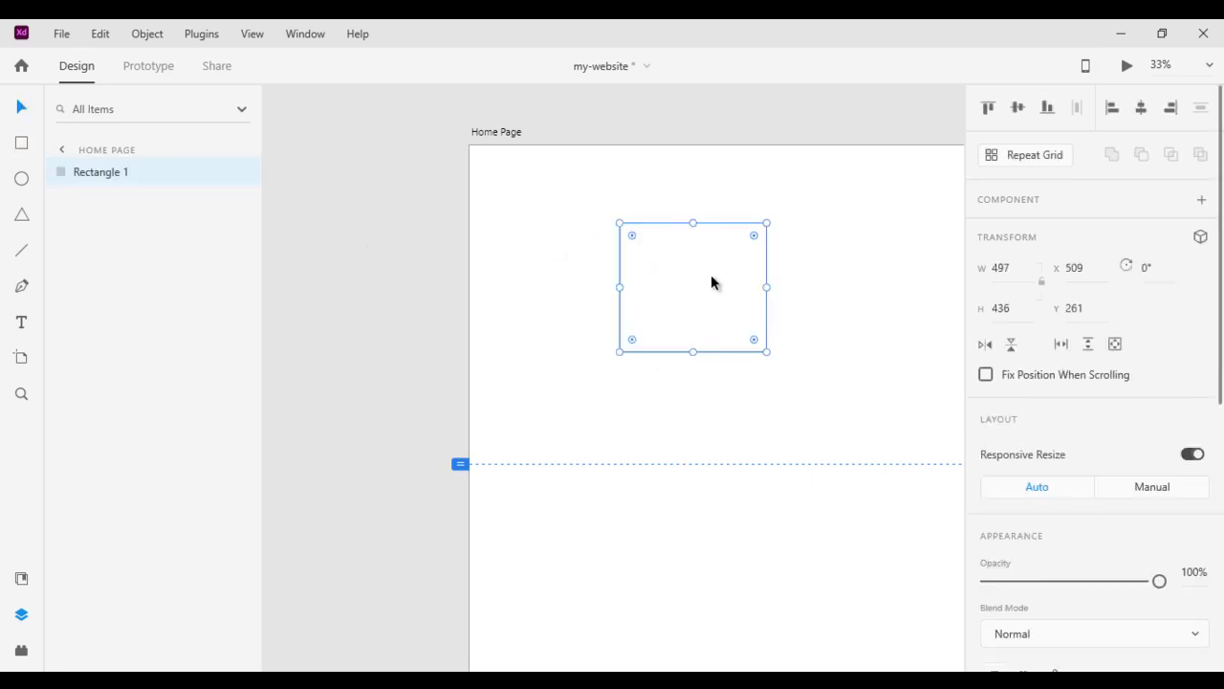
Give the rectangle a soft red solid fill
scroll(1222, 384, down, 5)
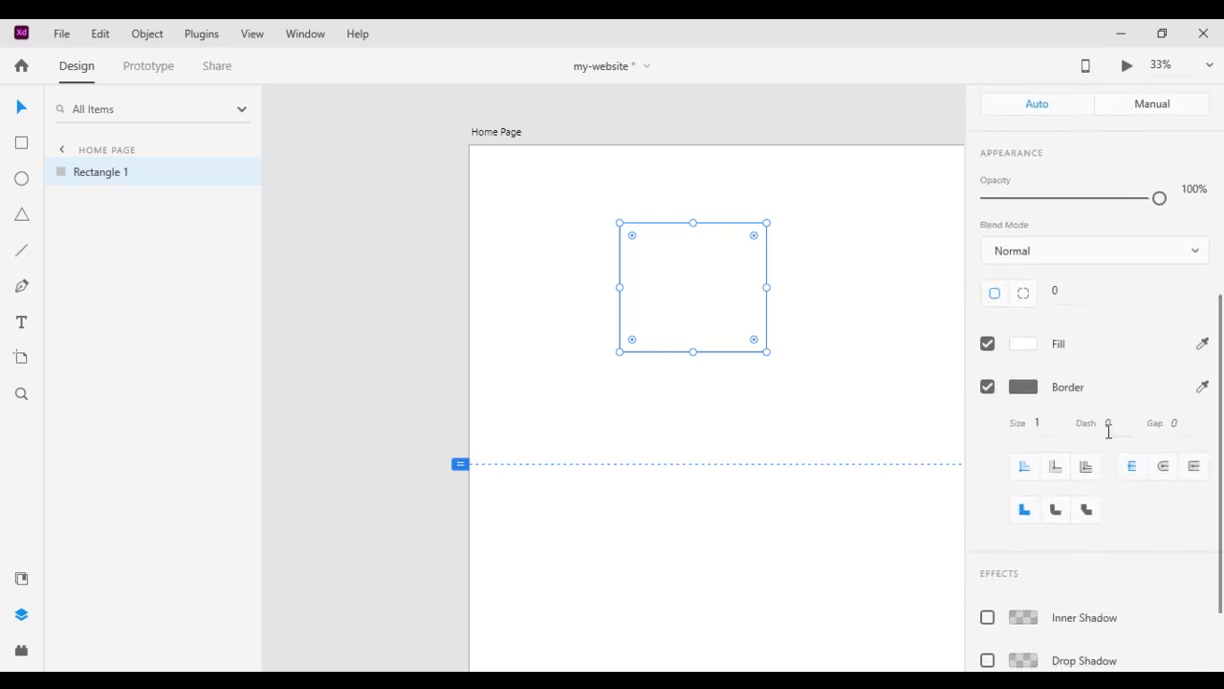
click(1025, 344)
drag(874, 248, 842, 259)
click(854, 259)
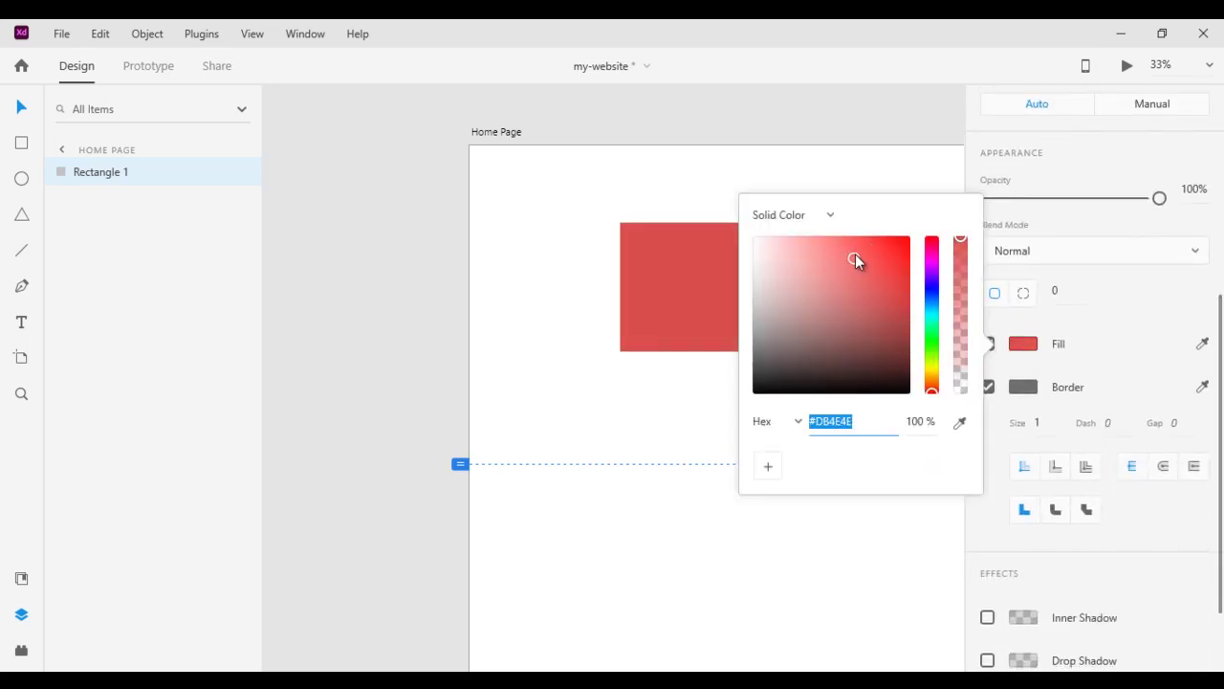
click(697, 297)
Draw a near-circular ellipse over the lower part of the red rectangle and shift it slightly upward
click(21, 179)
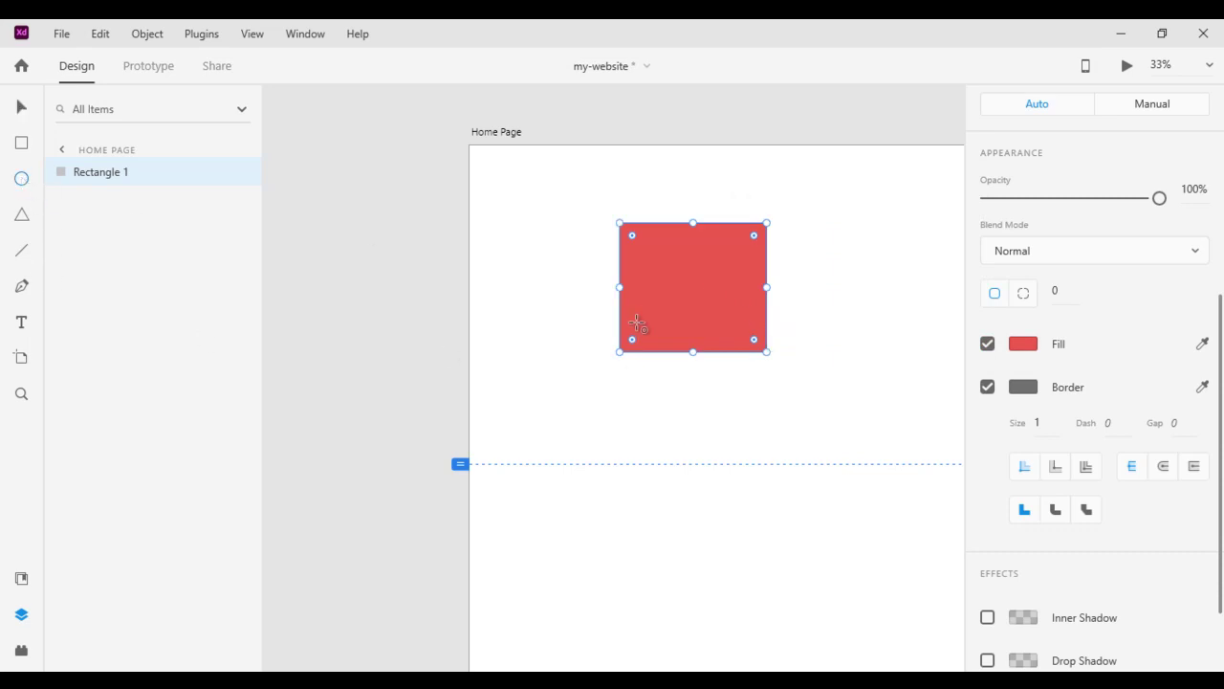
drag(630, 290, 766, 421)
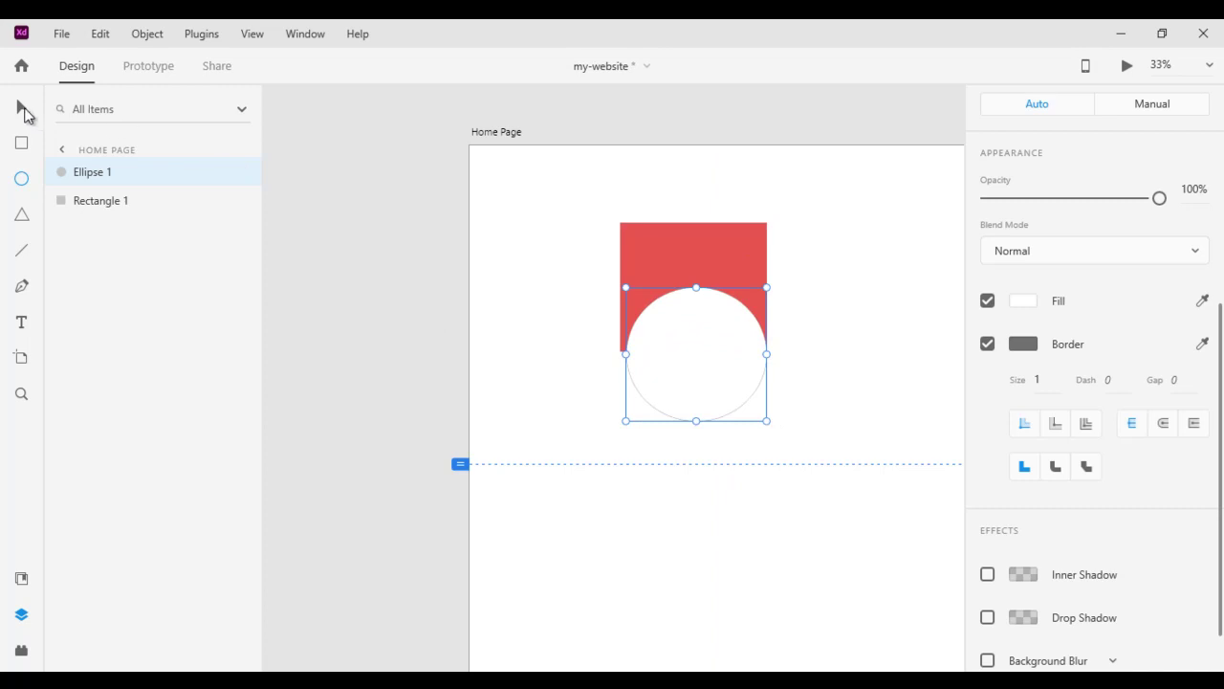
click(23, 110)
drag(719, 370, 720, 348)
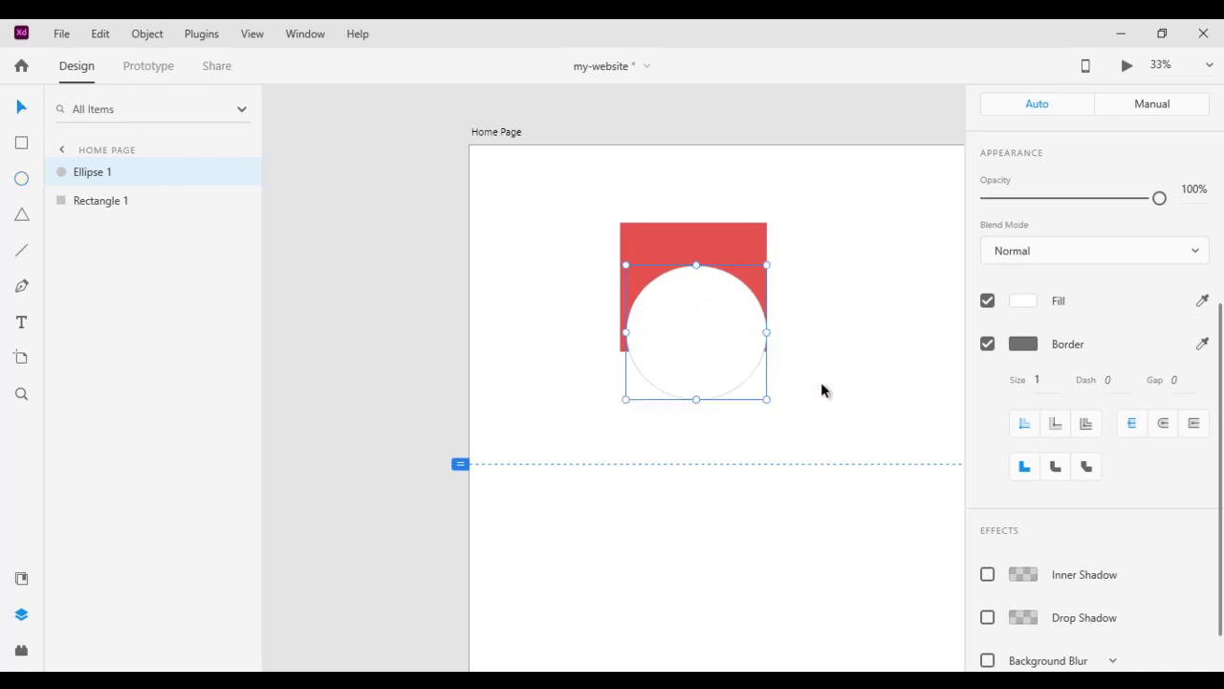
Fill the circle with the solid green color #5BFF41
click(1025, 302)
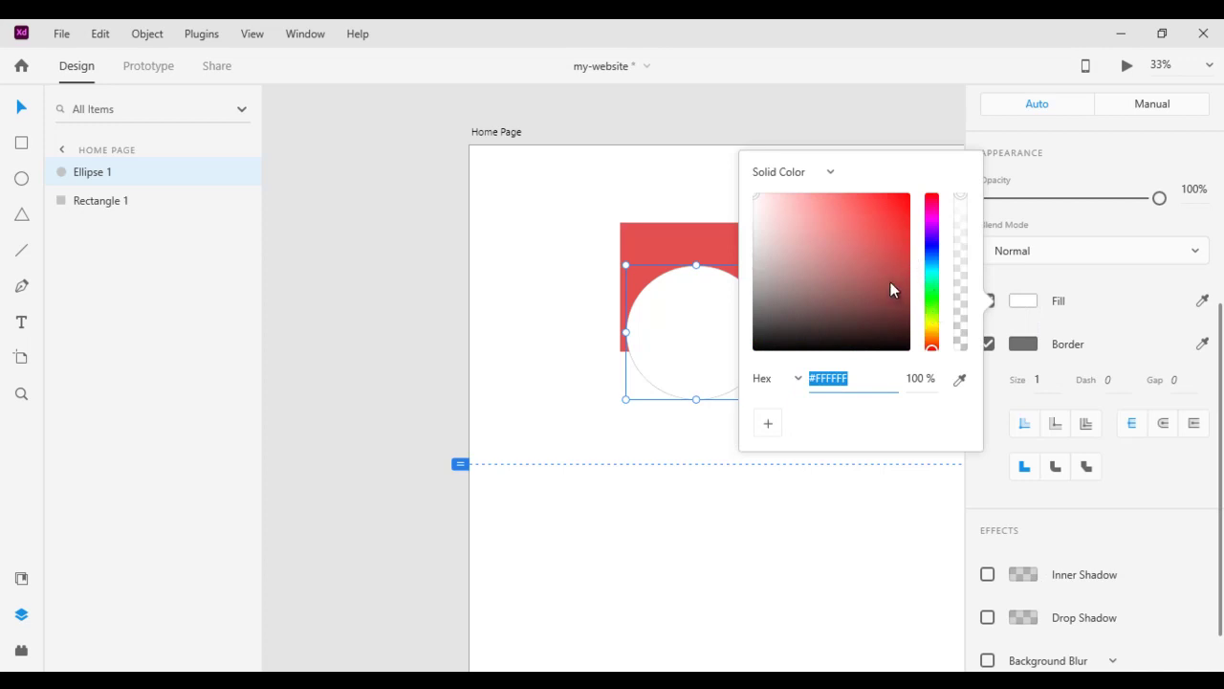
click(932, 301)
click(872, 204)
drag(872, 204, 869, 194)
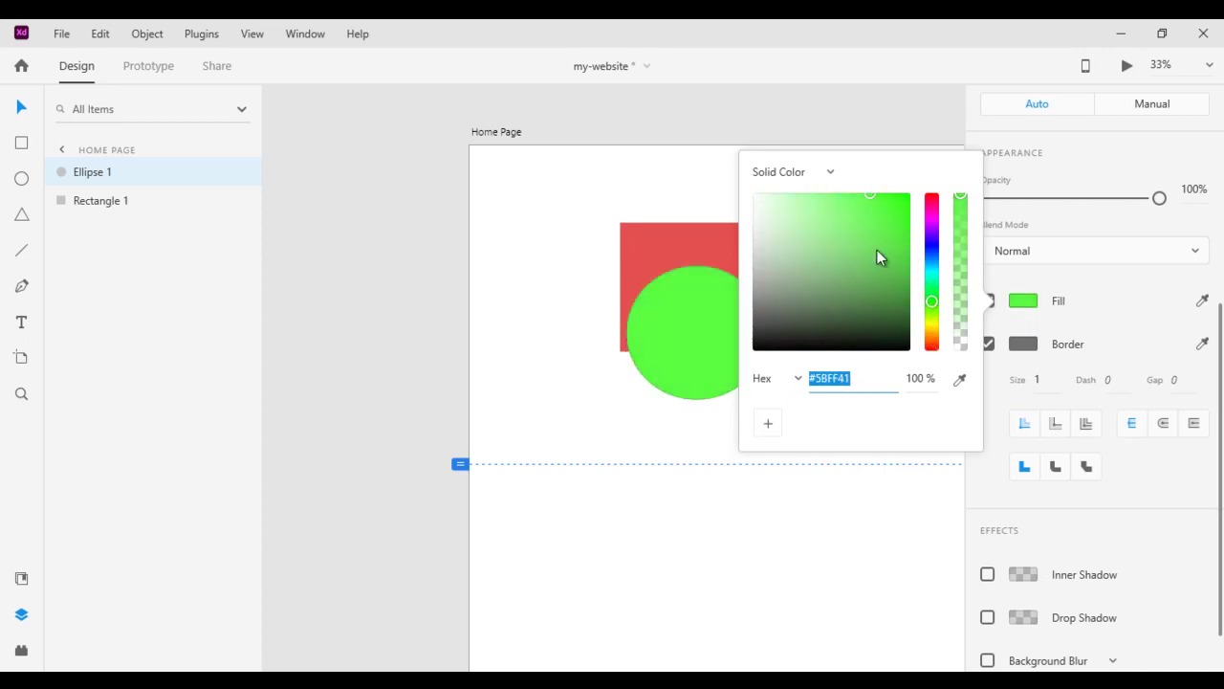
click(718, 374)
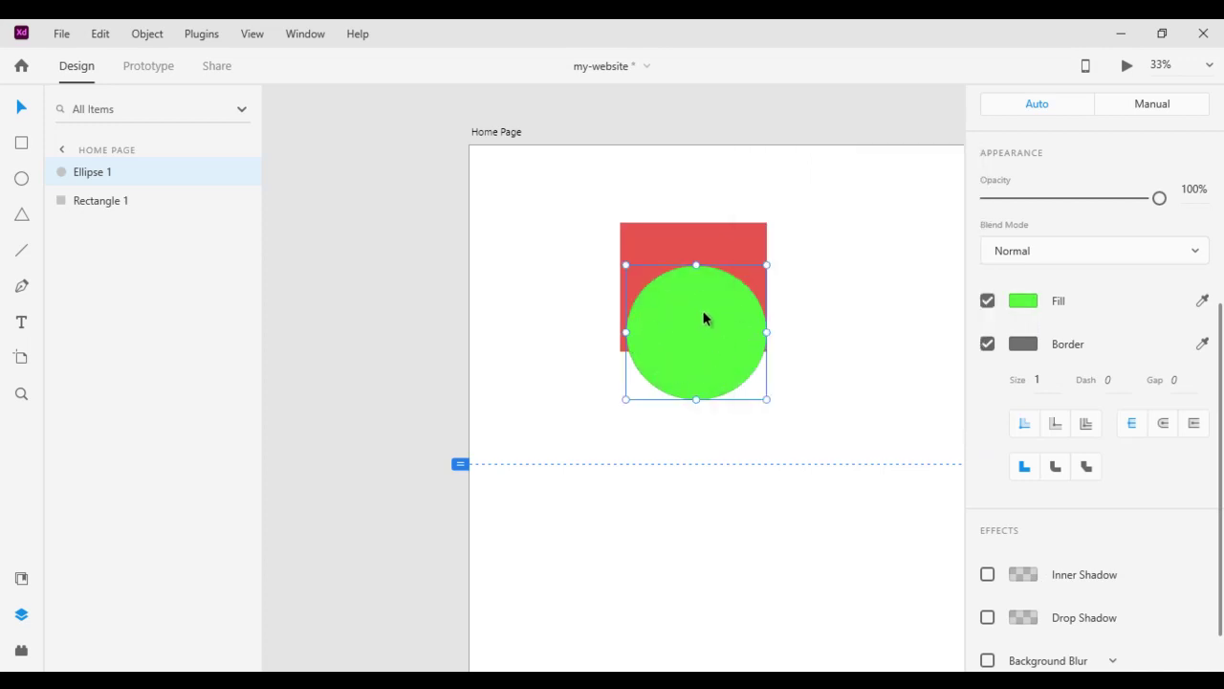
Apply a Background Blur to the green circle with amount 21, brightness 24 and opacity 0%
scroll(1109, 506, down, 2)
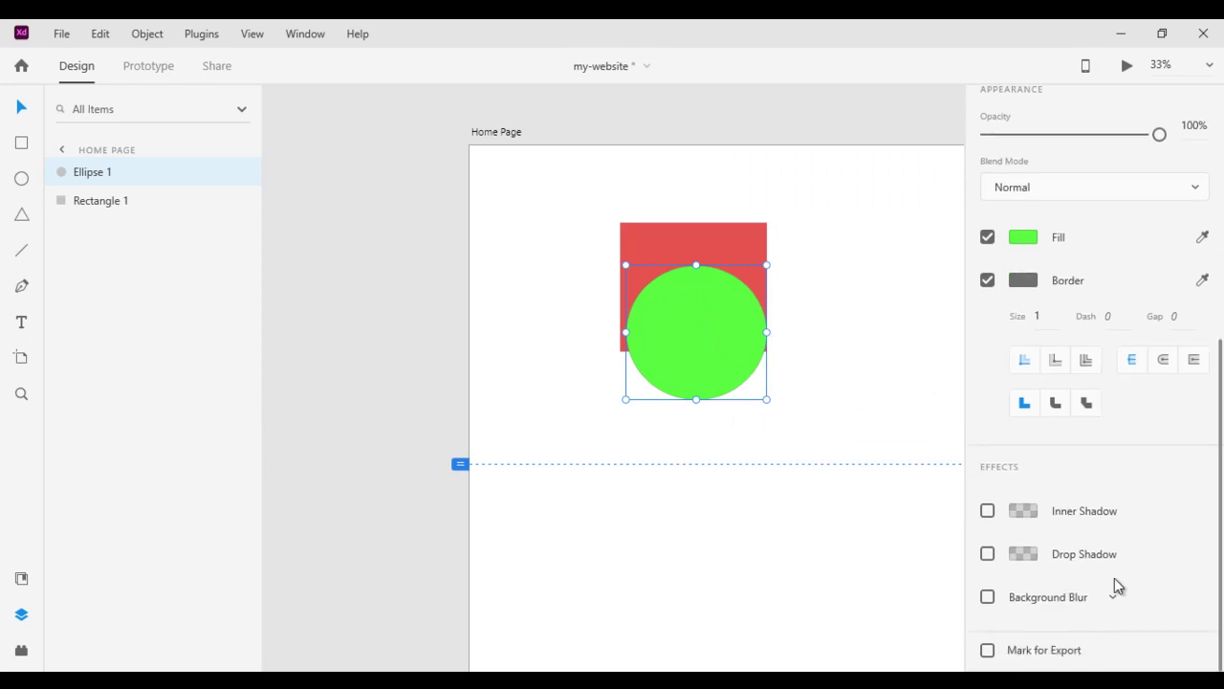
click(988, 598)
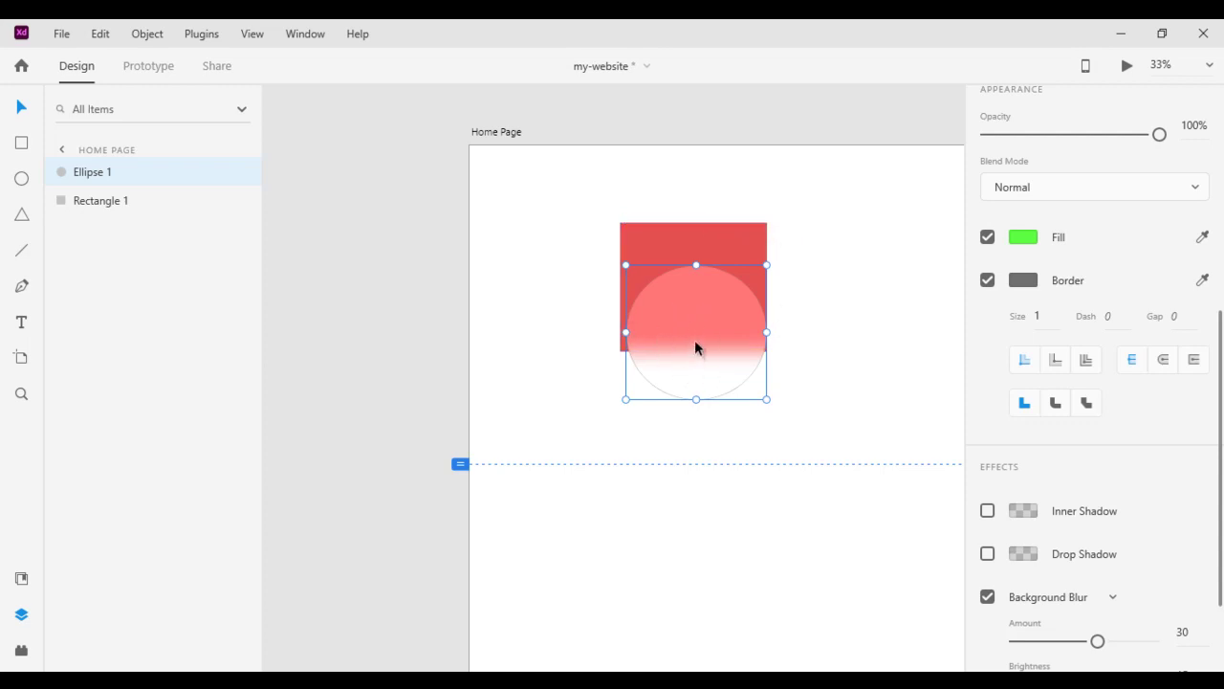
scroll(1190, 527, down, 3)
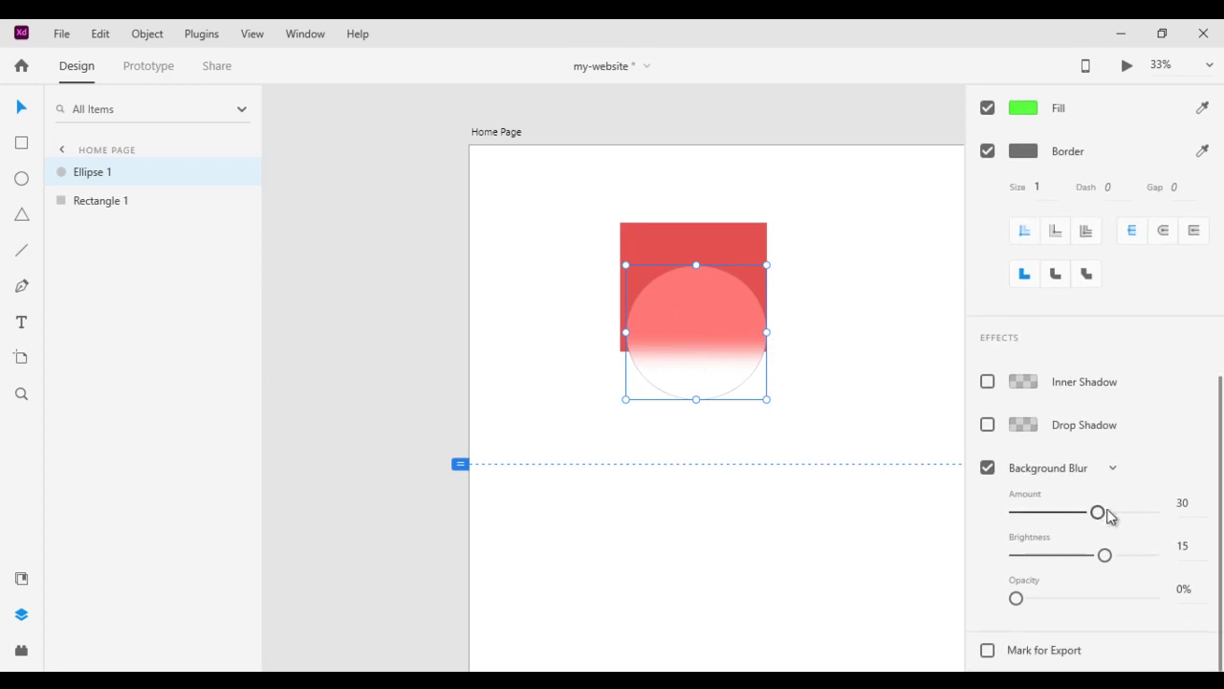
drag(1098, 513, 1073, 514)
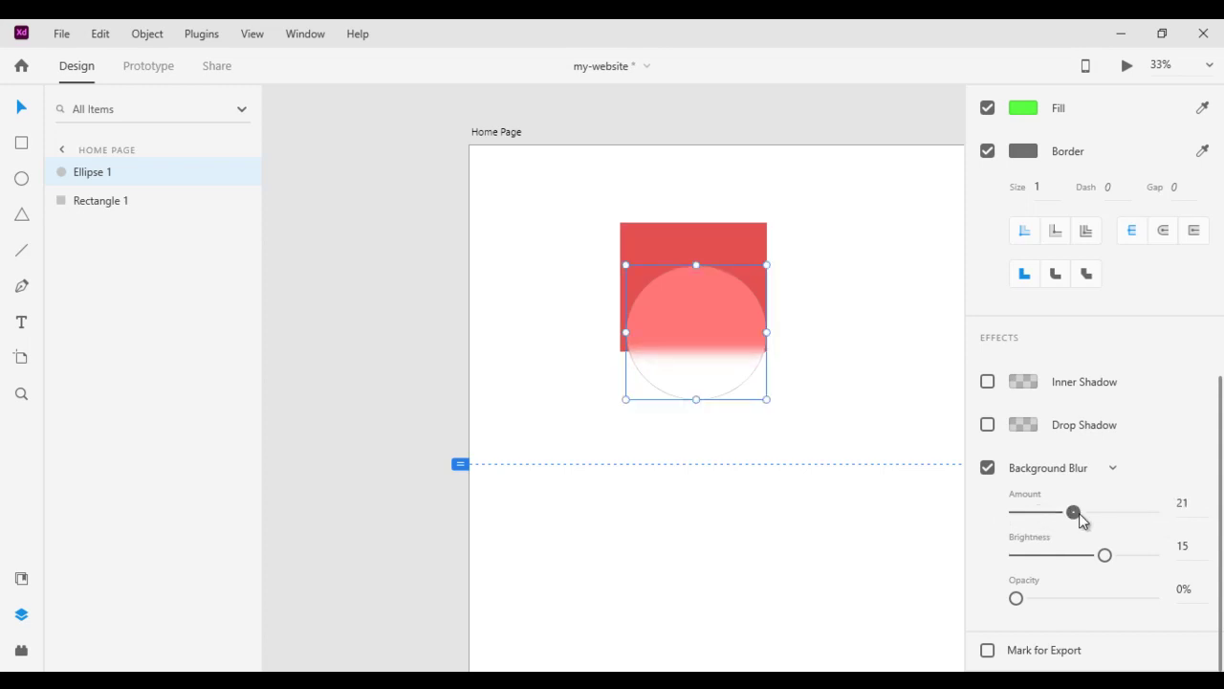
mouse_move(1104, 557)
mouse_down()
mouse_move(1035, 560)
mouse_move(1148, 562)
mouse_move(1100, 558)
mouse_move(1115, 555)
mouse_up()
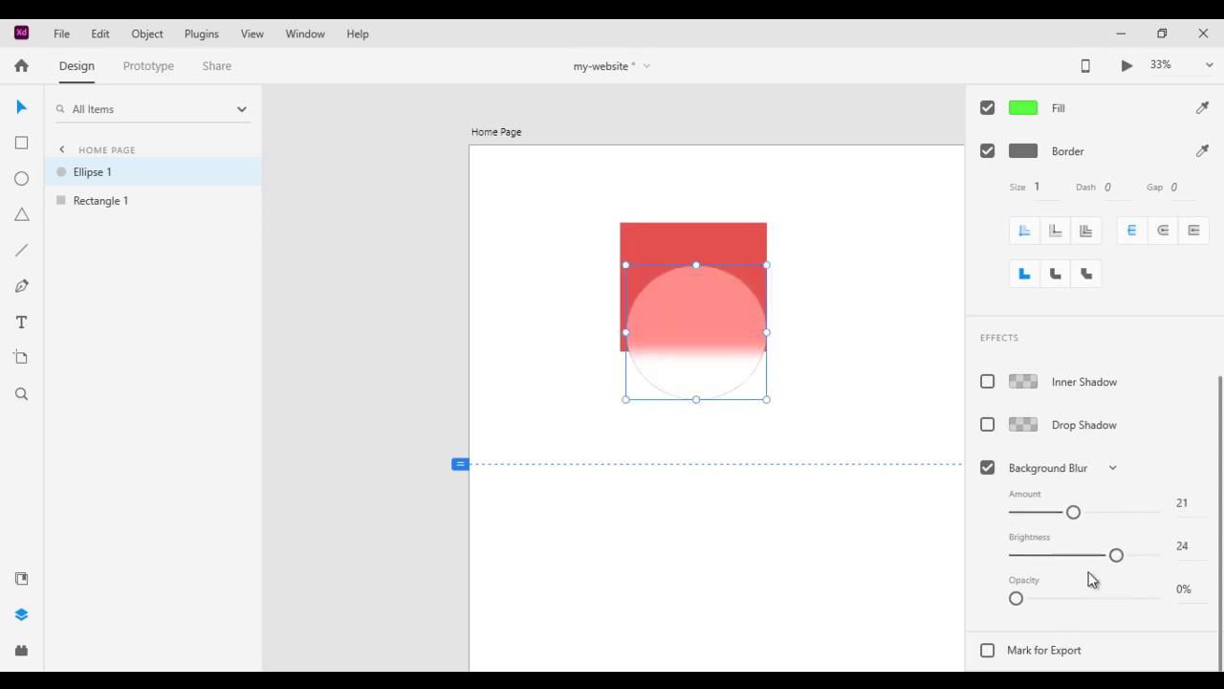
drag(1017, 599, 880, 615)
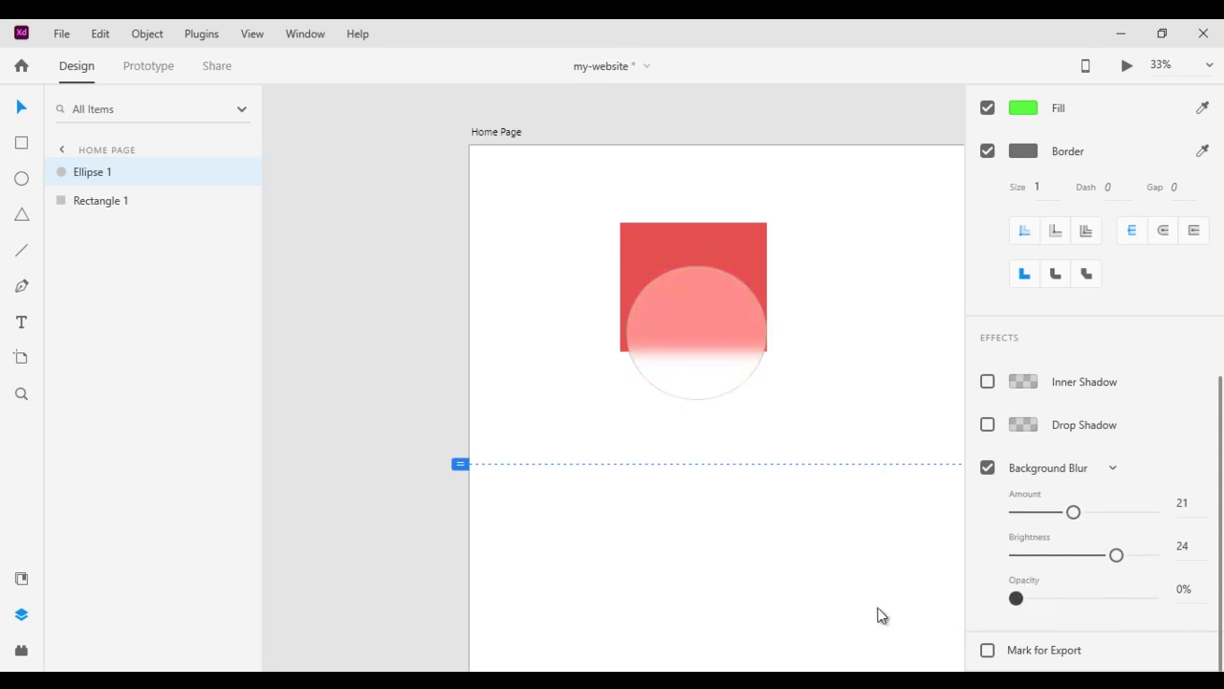
Switch the circle's effect to Object Blur and reduce the blur amount to 0
click(1114, 468)
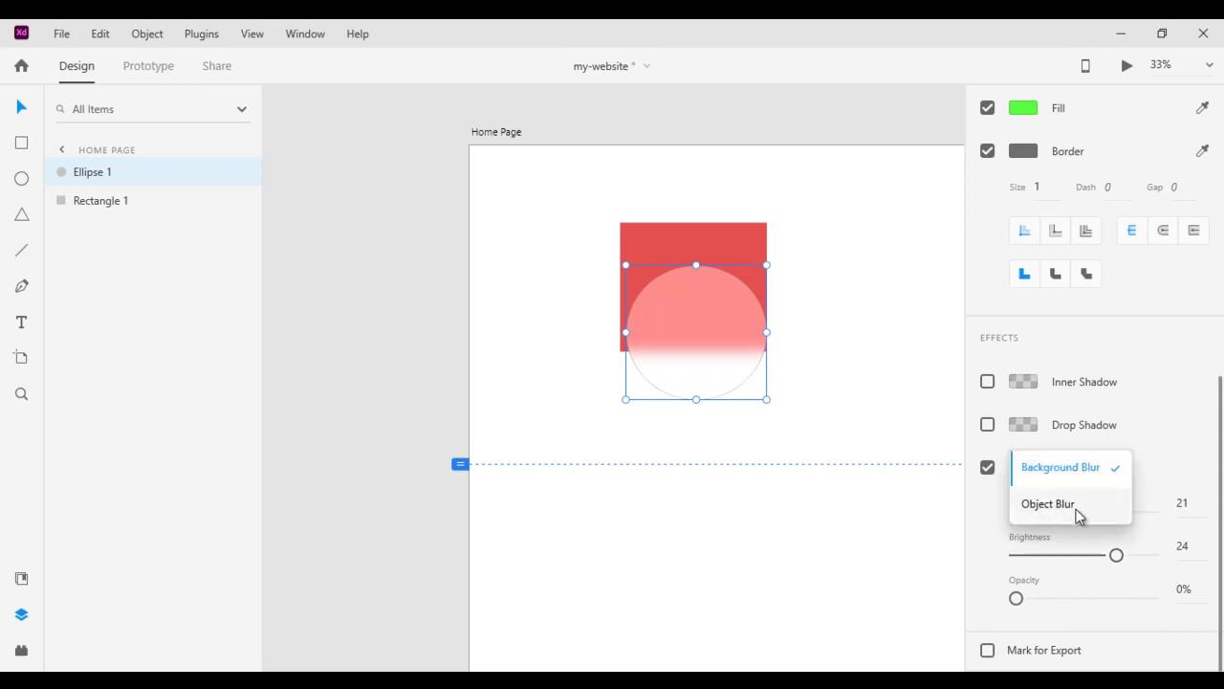
click(1077, 515)
click(723, 306)
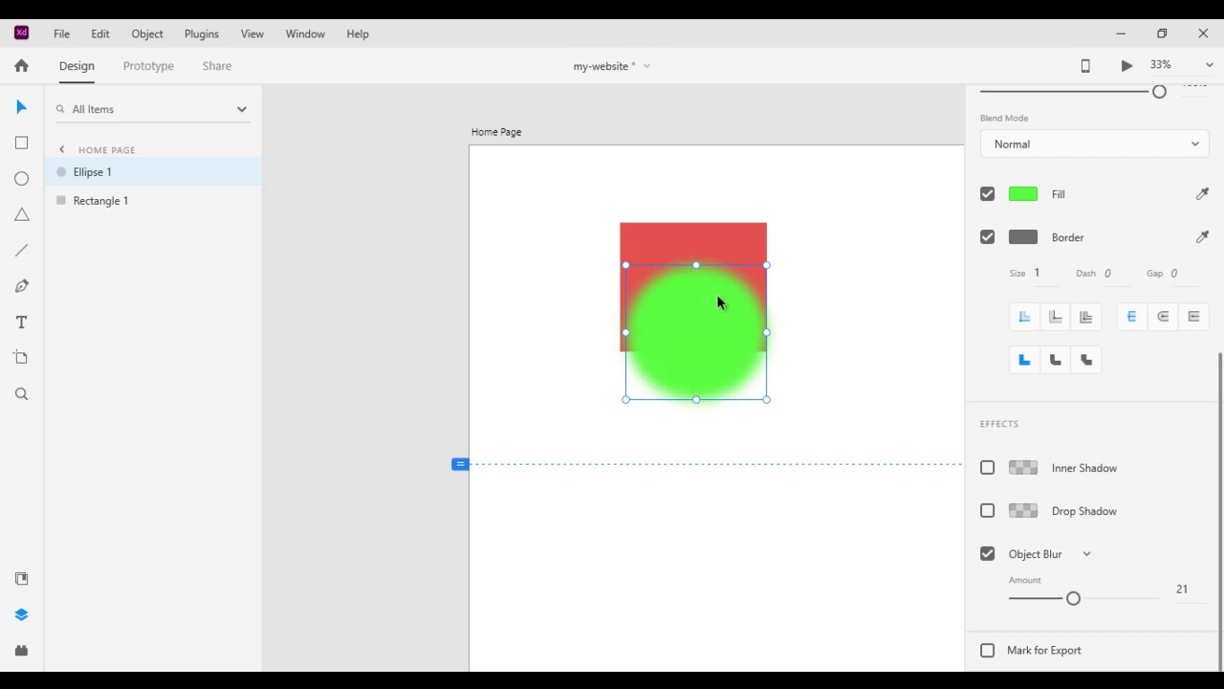
drag(1079, 600, 1014, 600)
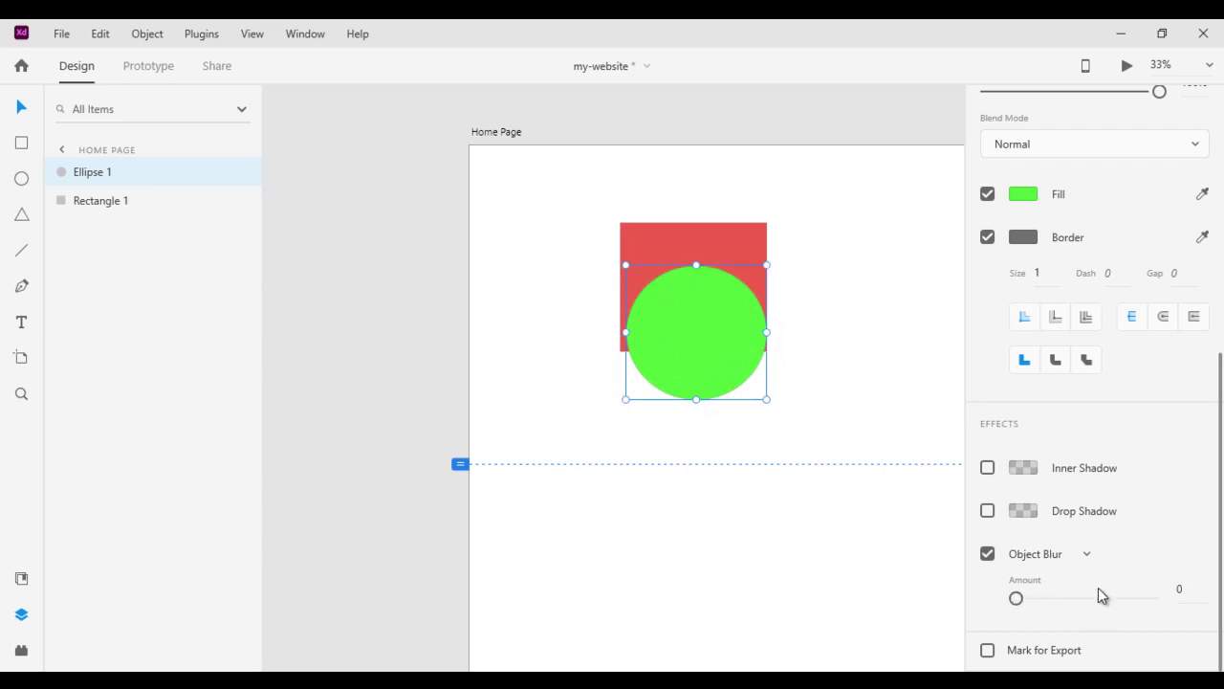
Return the circle to Background Blur with an amount of 17, and open the blur type choices again
click(1088, 557)
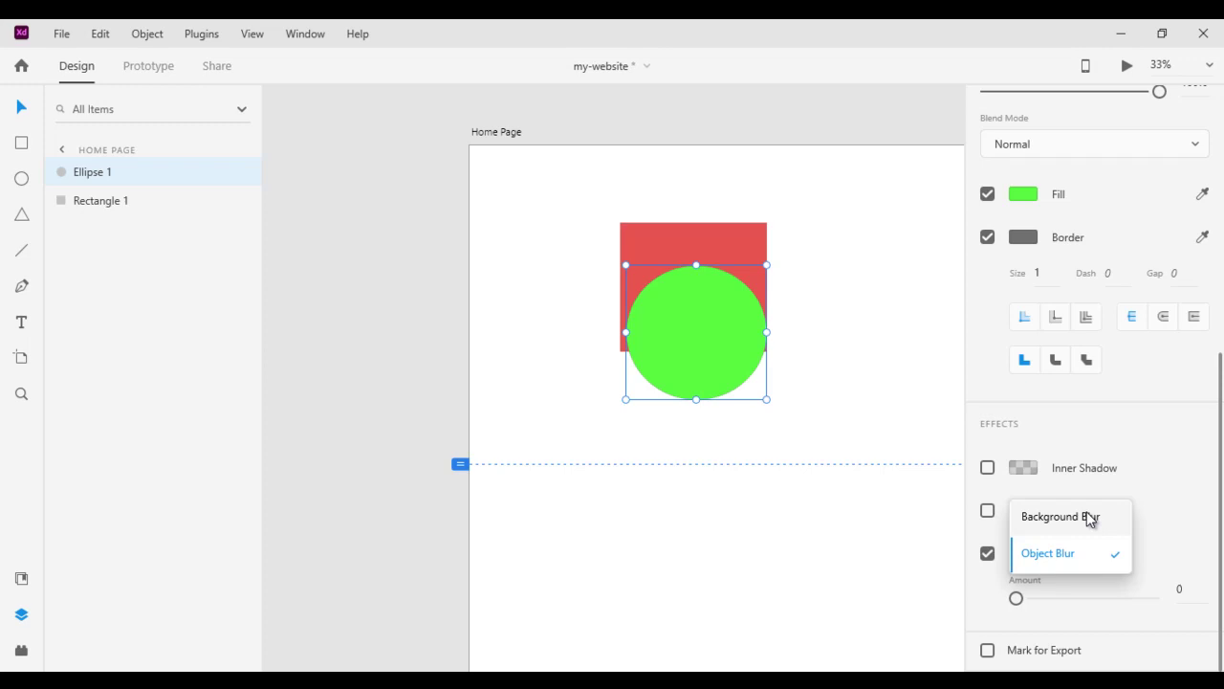
click(1090, 519)
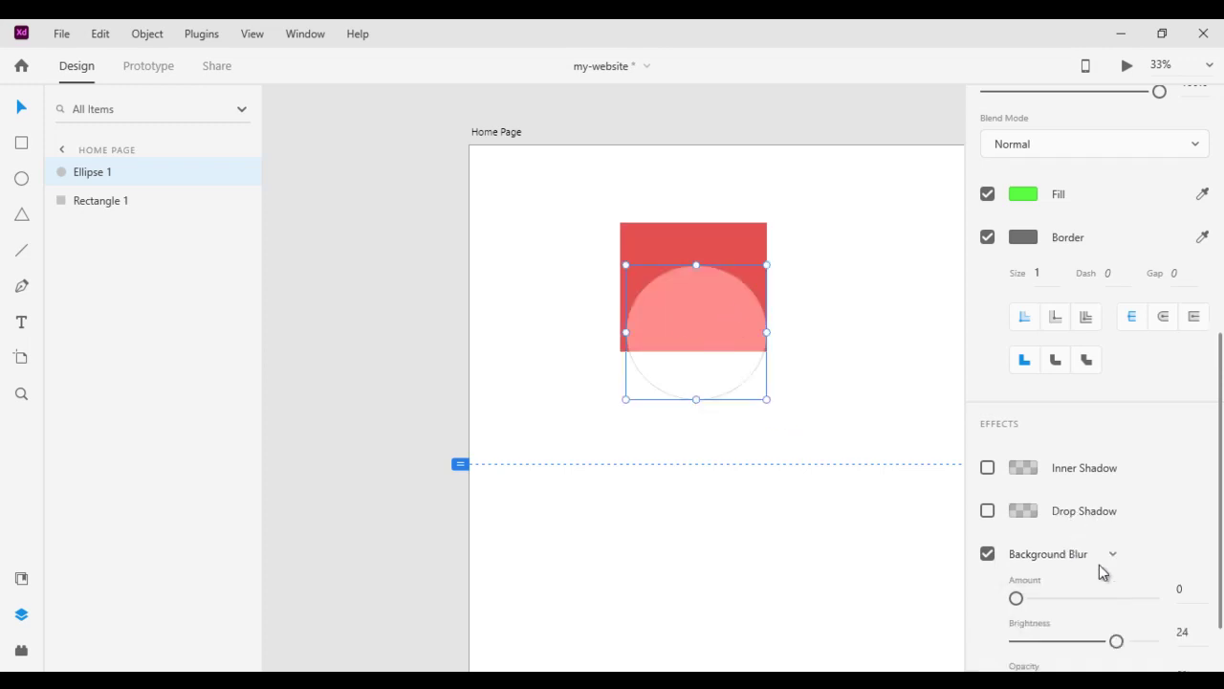
drag(1016, 597, 1091, 607)
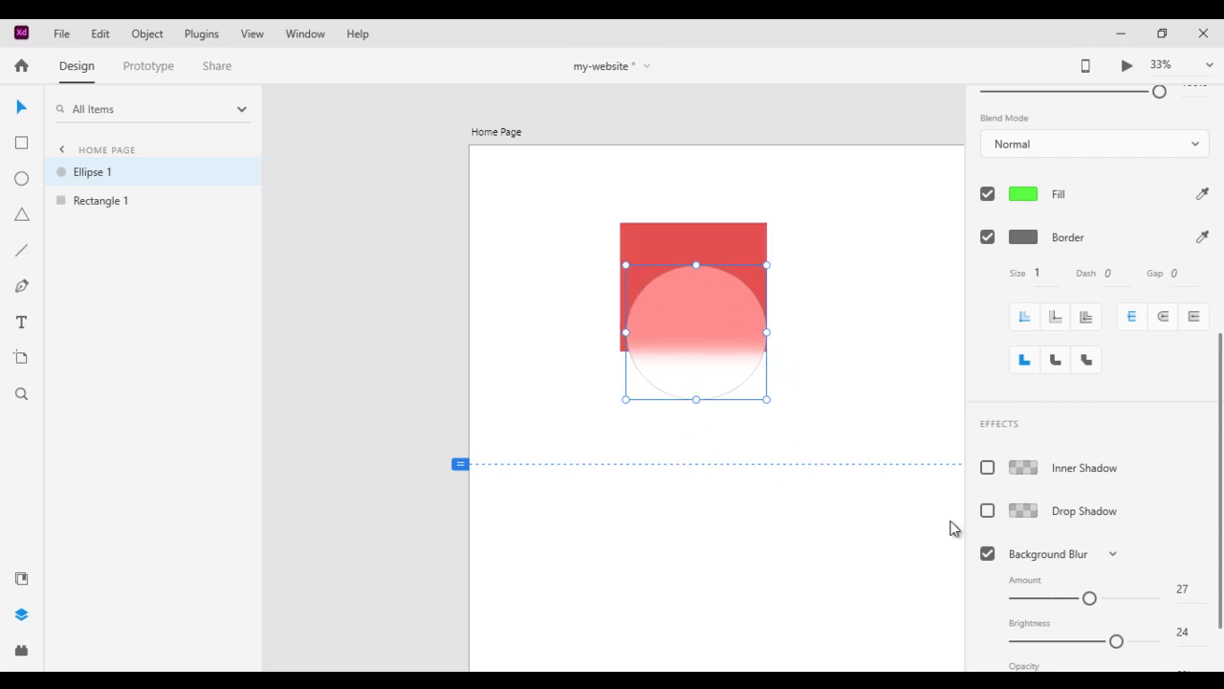
drag(1091, 601, 1063, 600)
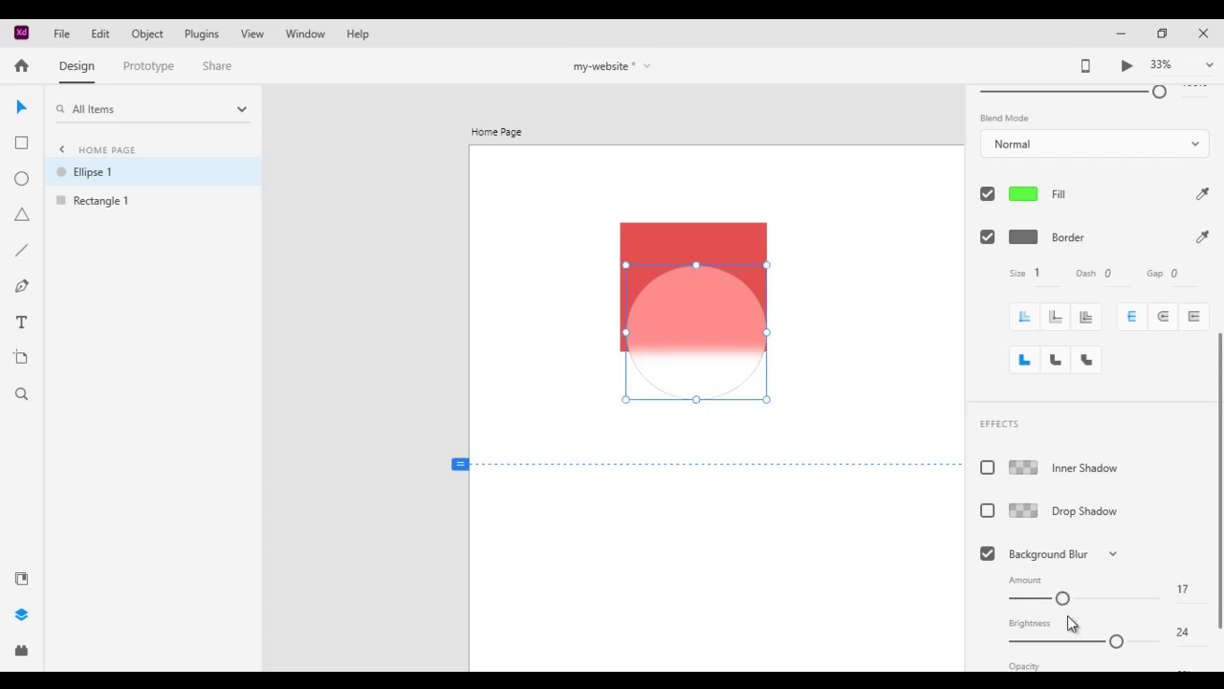
click(1112, 555)
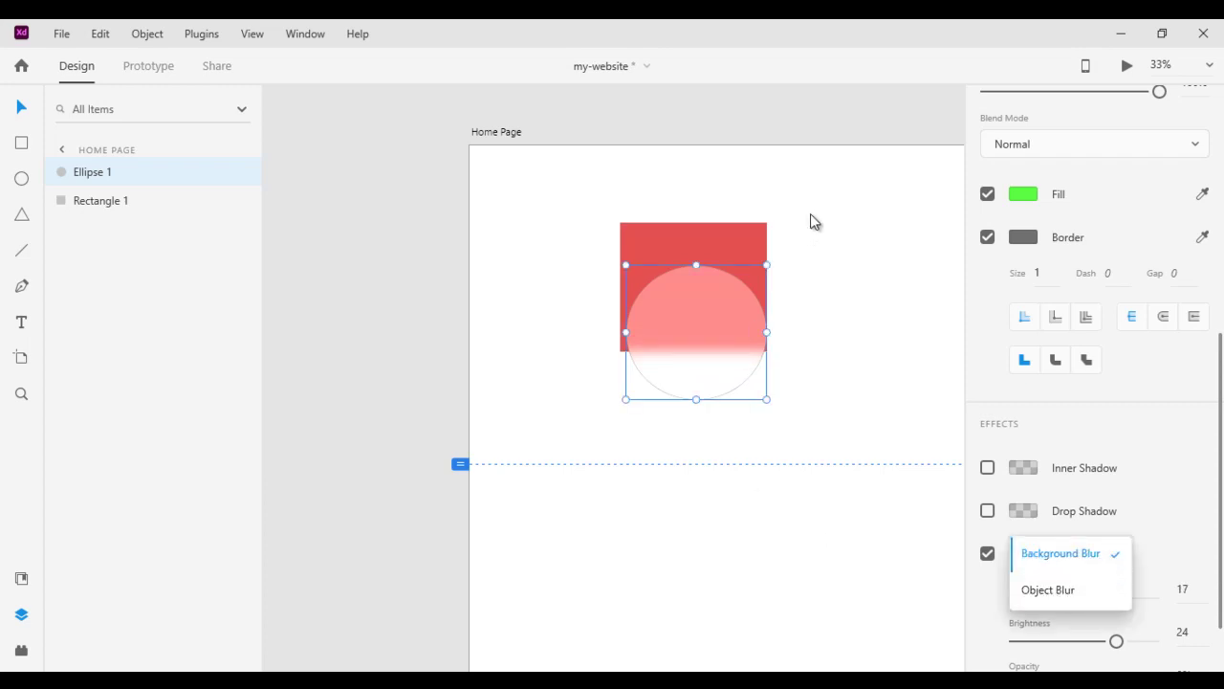
Delete both the red rectangle and the blurred circle from Home Page
click(697, 218)
click(617, 195)
drag(595, 201, 806, 411)
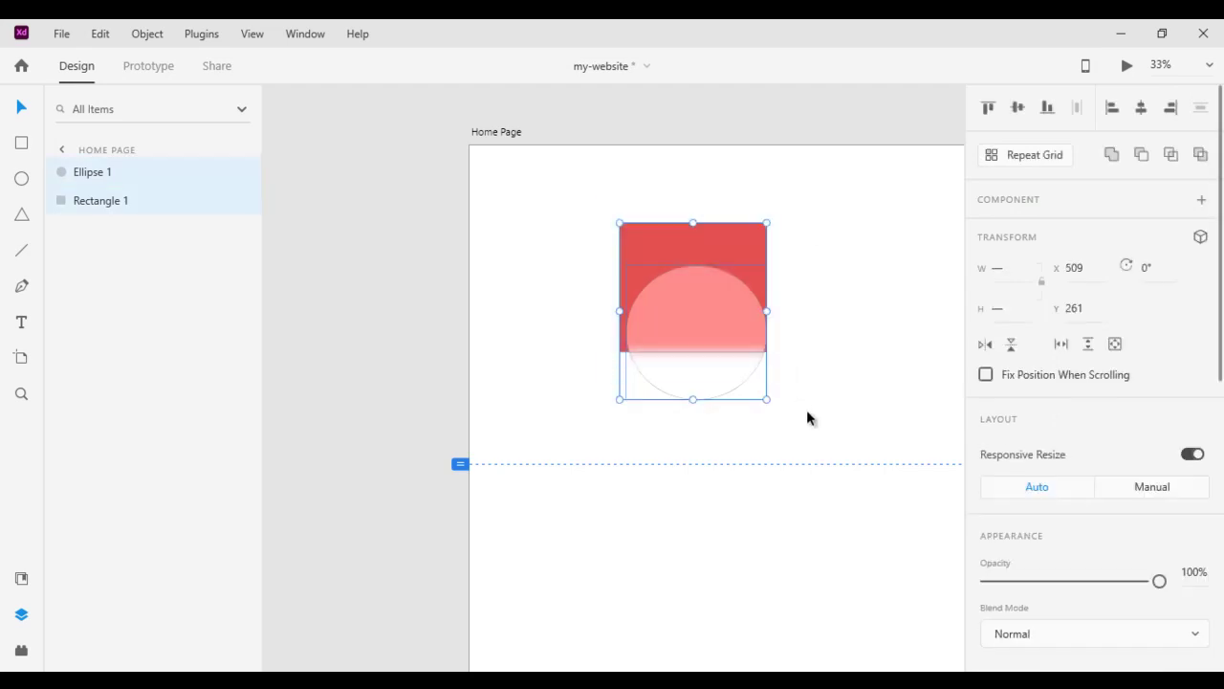
key(Delete)
Draw a nearly horizontal line about 761 wide and 18 high in the upper part of Home Page
click(21, 250)
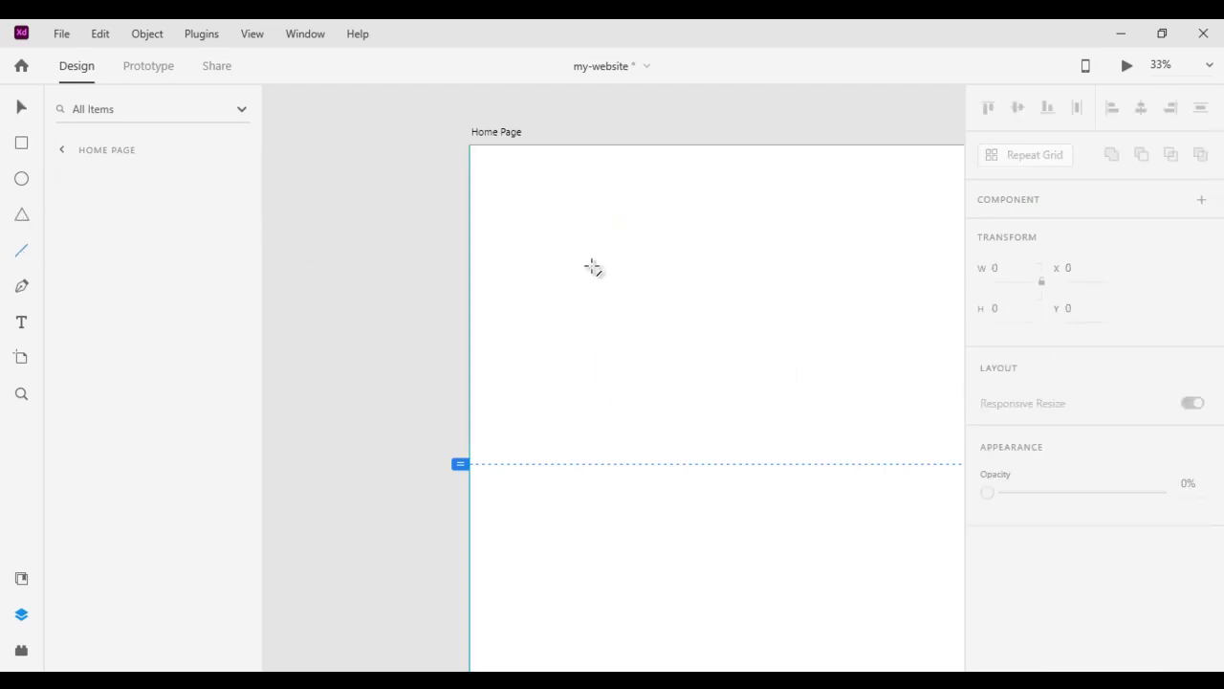
drag(605, 239, 829, 242)
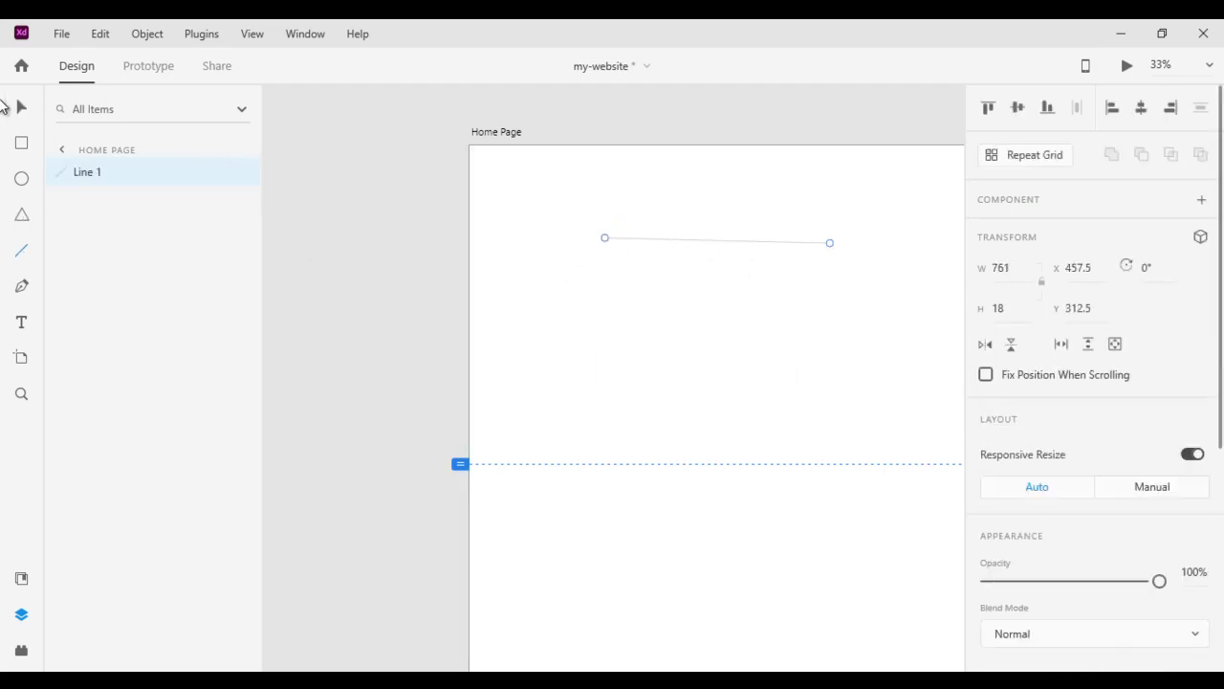
click(23, 108)
click(732, 238)
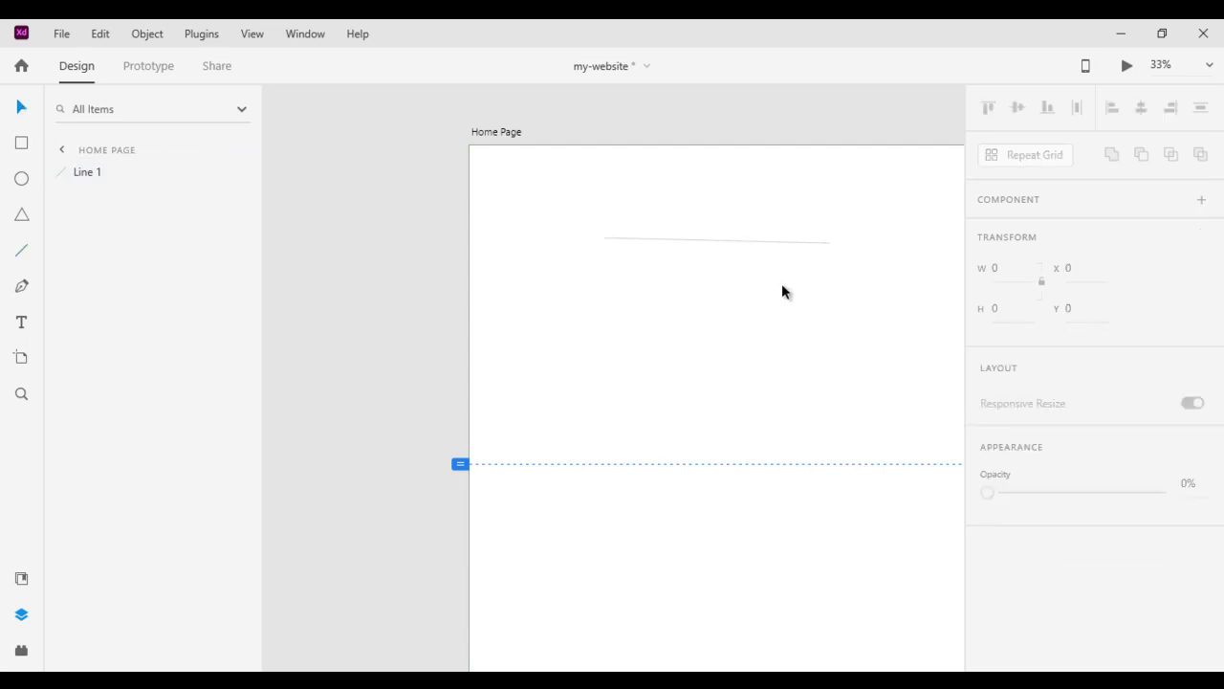
drag(858, 316, 659, 290)
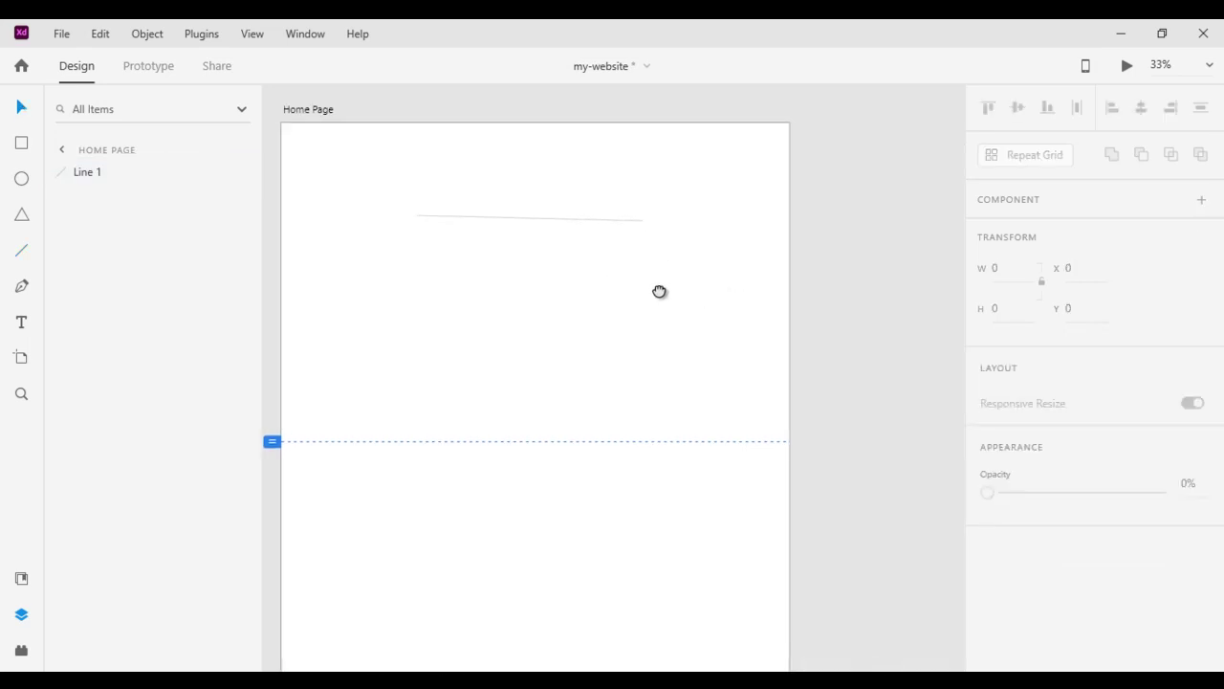
Select the line and review its transform, layout, appearance, border and effects properties
click(617, 220)
scroll(1038, 571, down, 4)
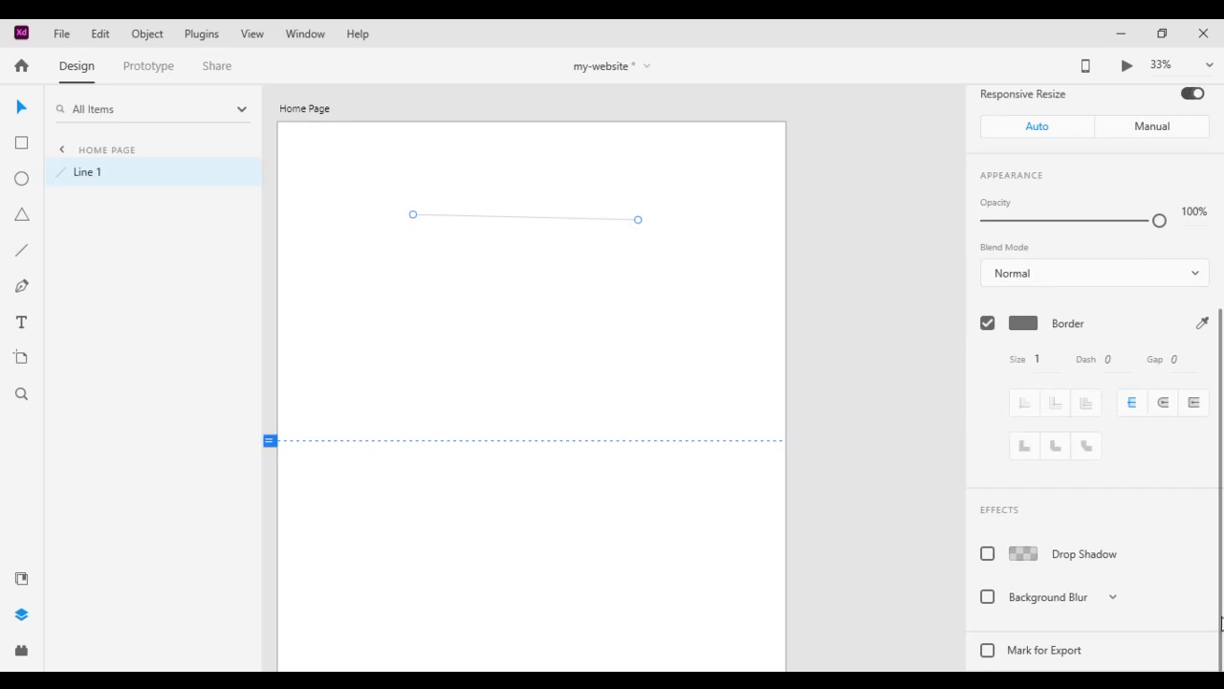
drag(1222, 623, 1222, 386)
scroll(999, 574, down, 5)
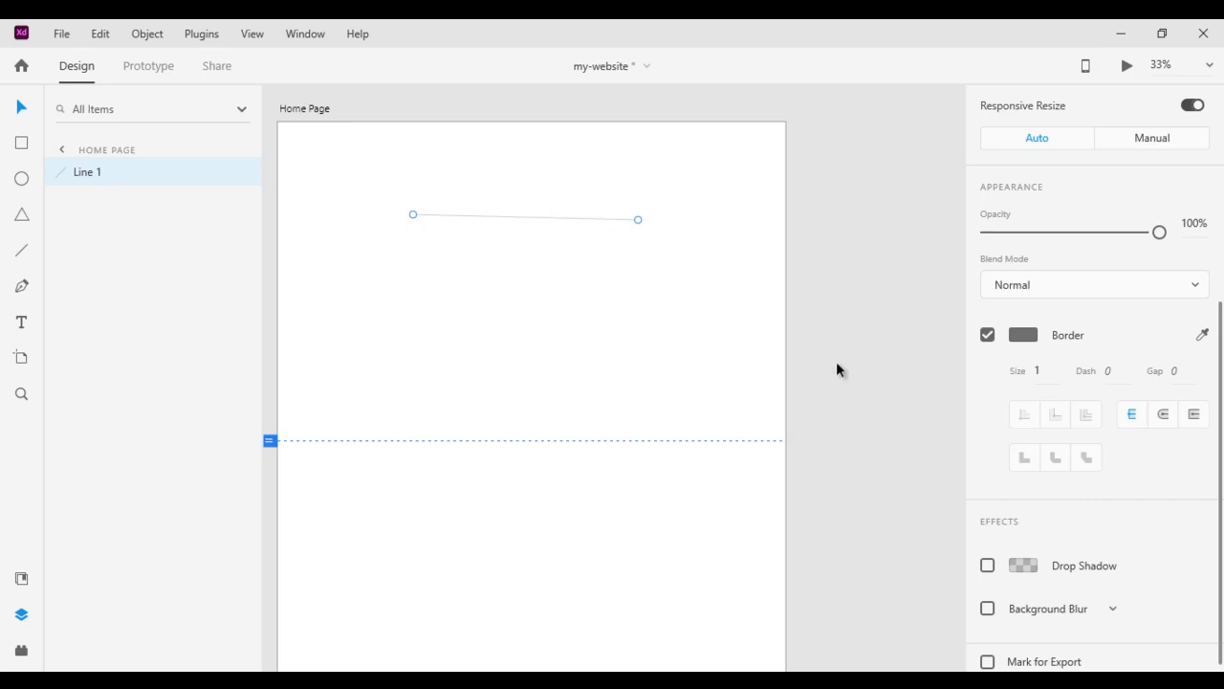
scroll(1121, 505, up, 5)
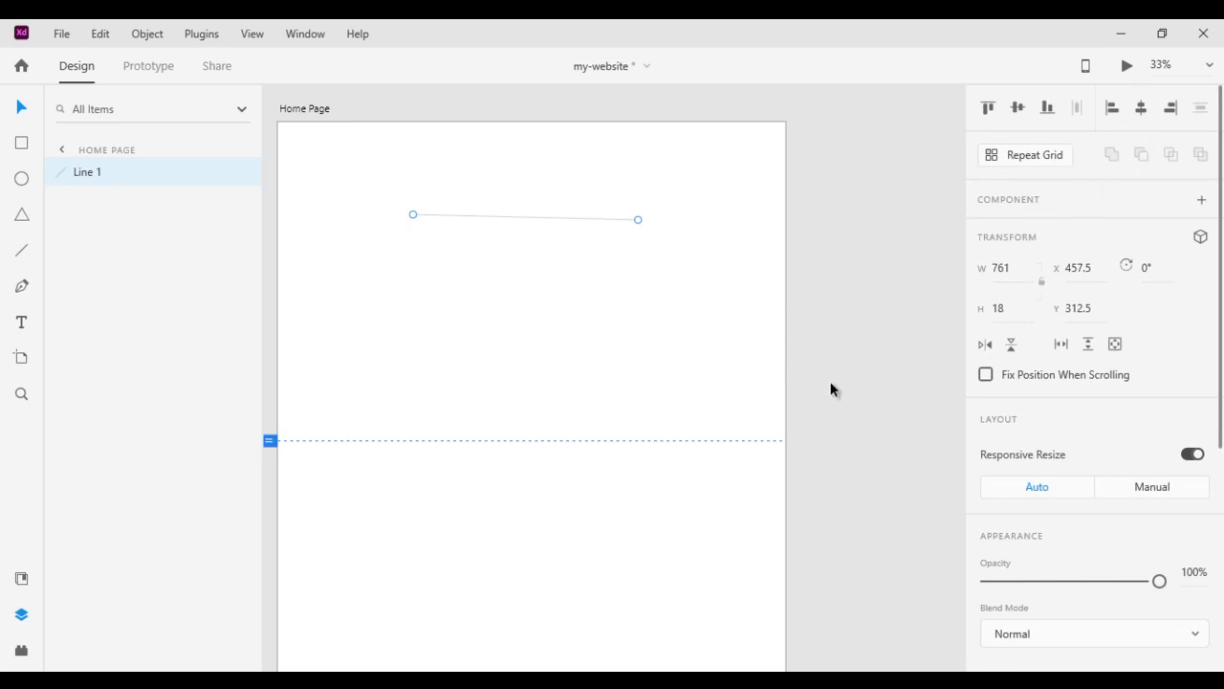
Check the Line Tool notes in Notepad, return to Adobe XD and delete the line from Home Page
click(1122, 35)
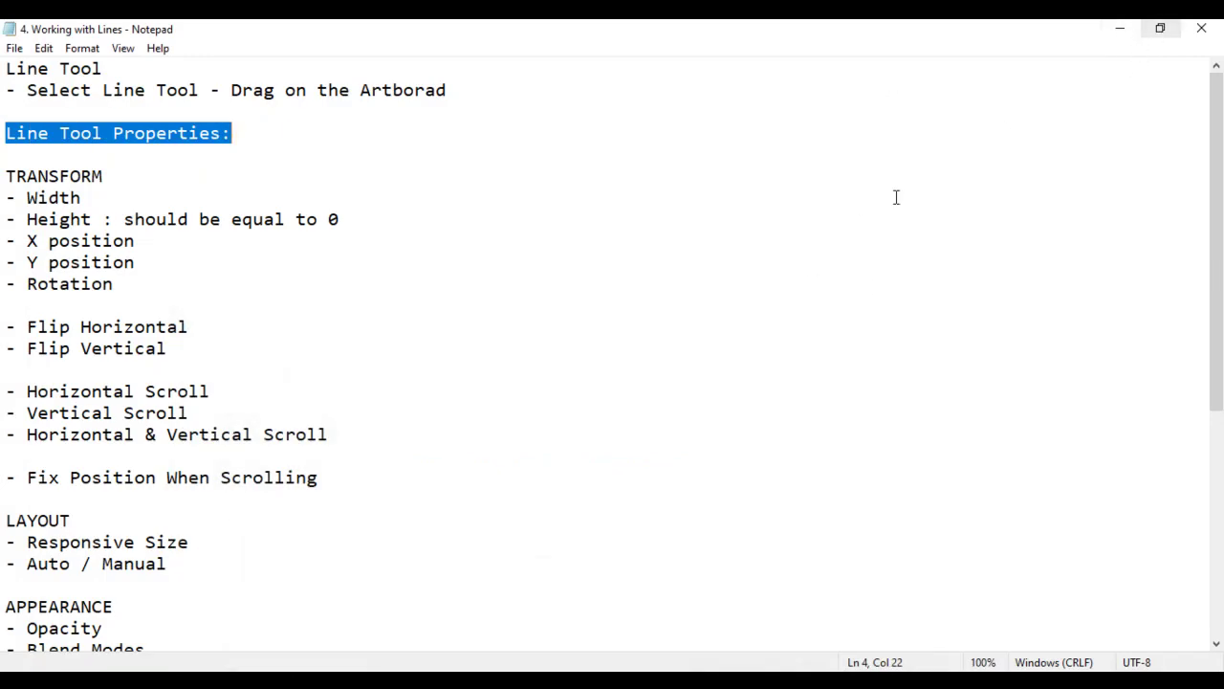
key(alt+Tab)
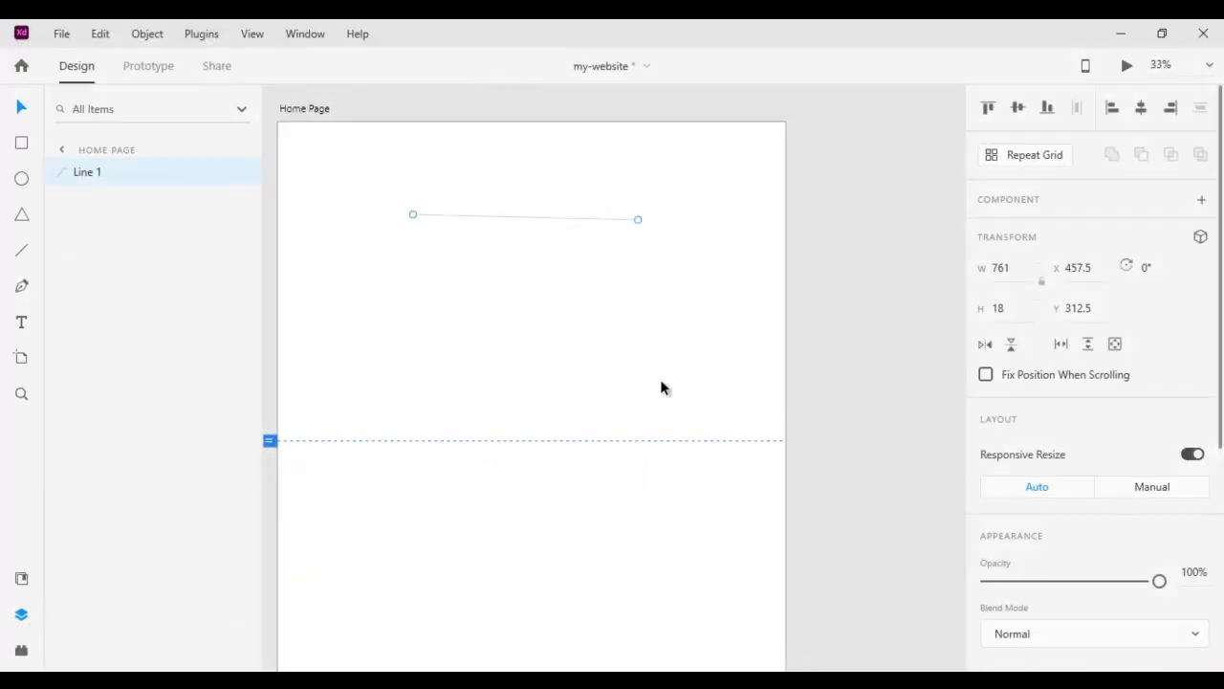
key(Delete)
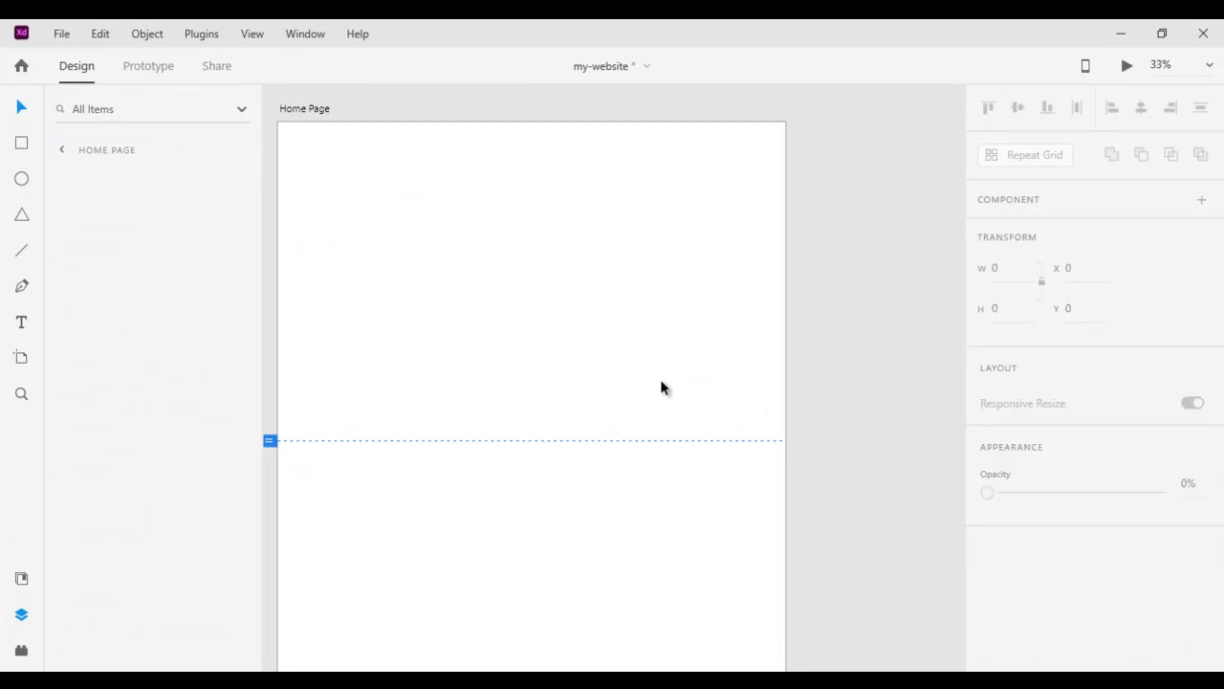